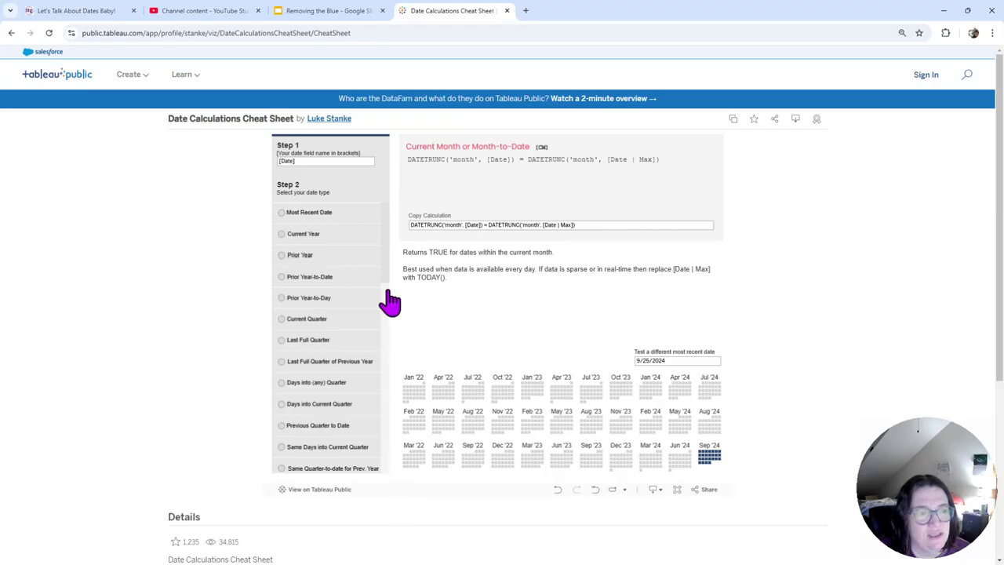
Switch from the Date Calculations Cheat Sheet in the browser to the Tableau Public workbook with the Superstore orders
drag(388, 259, 392, 237)
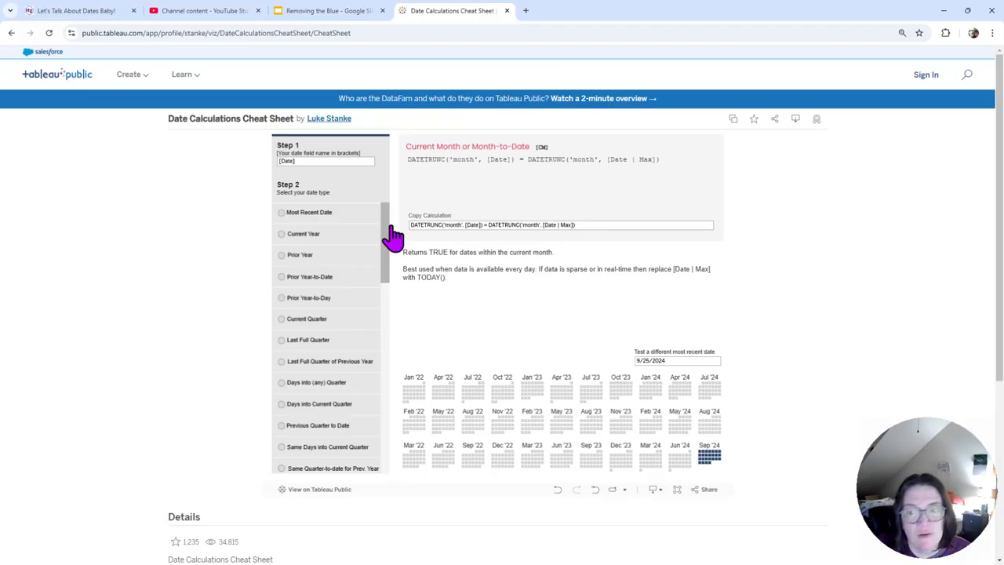
mouse_move(393, 236)
mouse_down()
mouse_move(396, 425)
mouse_move(389, 226)
mouse_up()
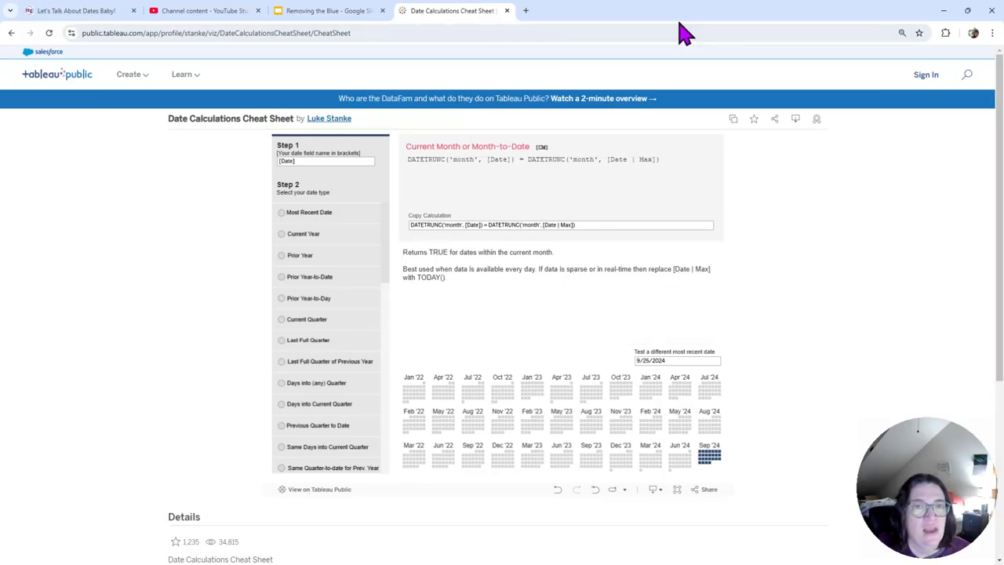
drag(681, 13, 0, 59)
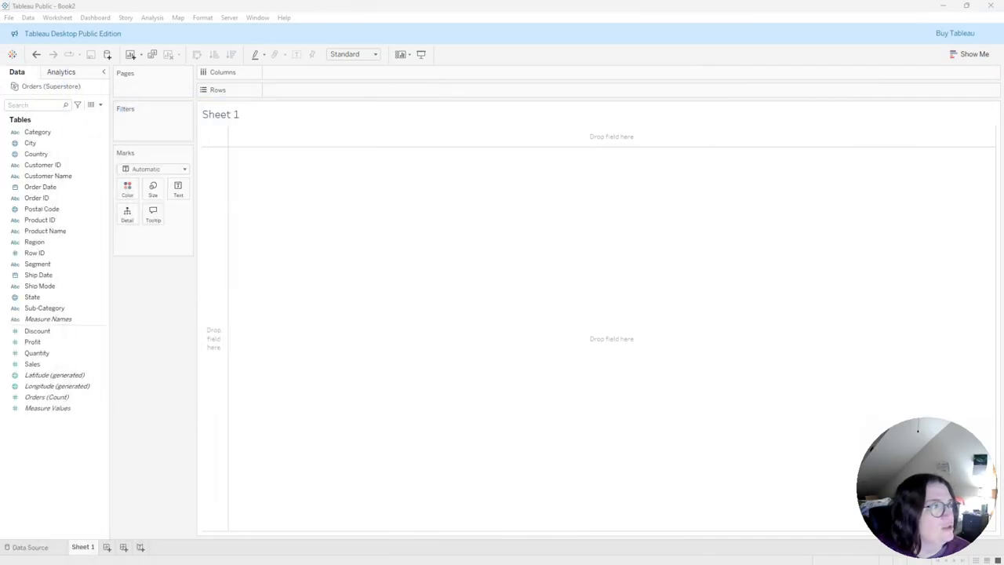
click(544, 276)
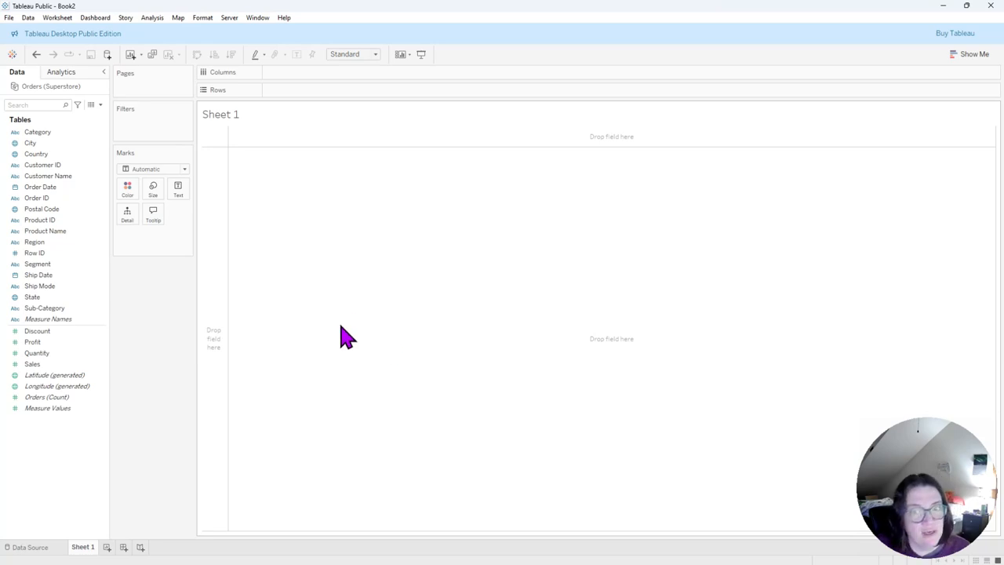
Create a calculated field named Latest Date with the formula MAX([Order Date])
click(100, 105)
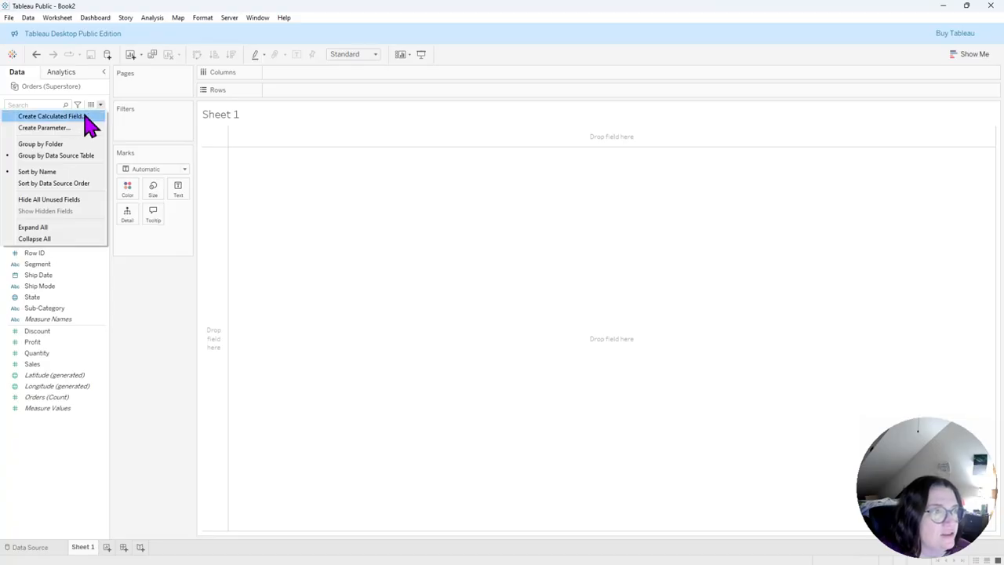
click(84, 116)
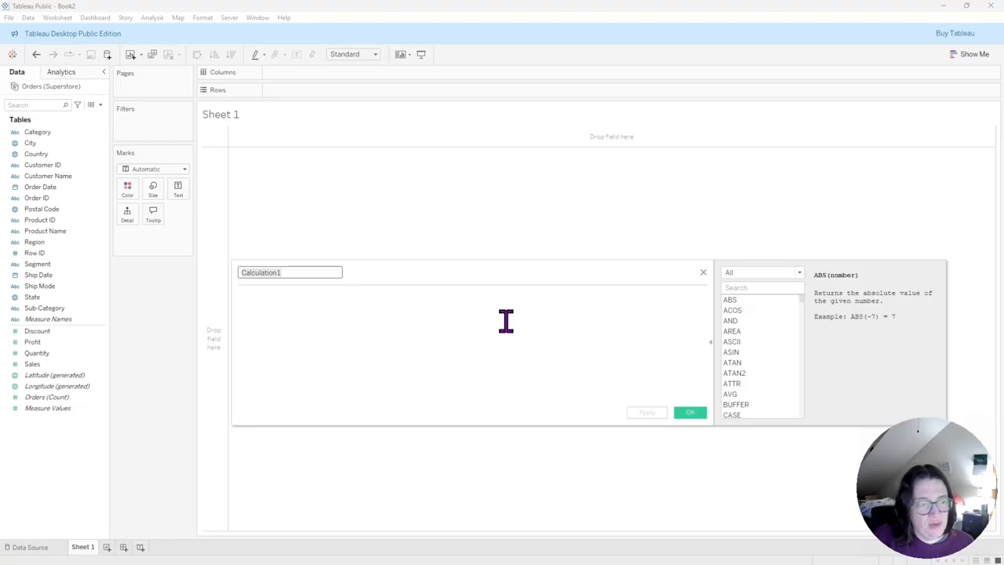
text(Latest Date)
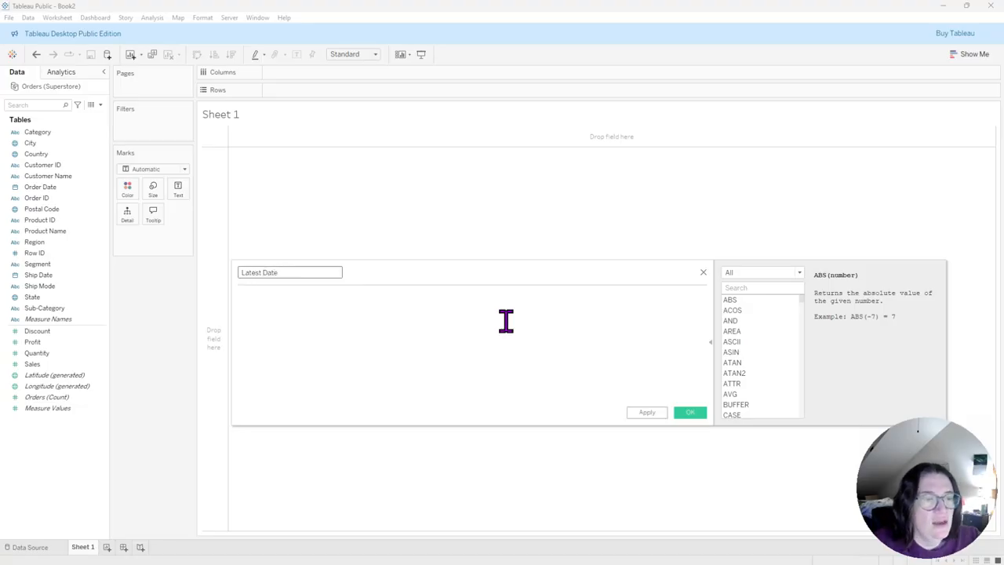
click(506, 306)
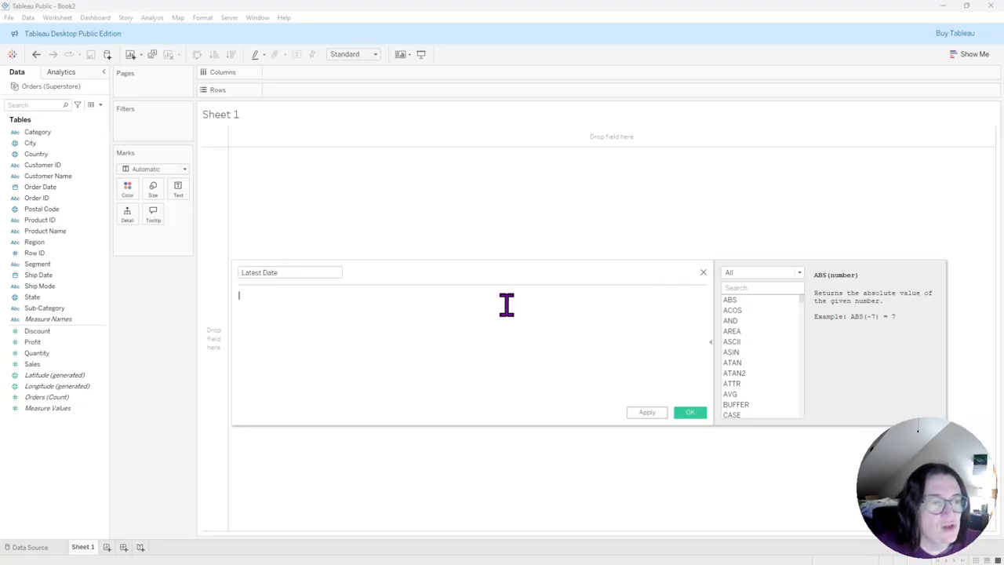
text(MAX)
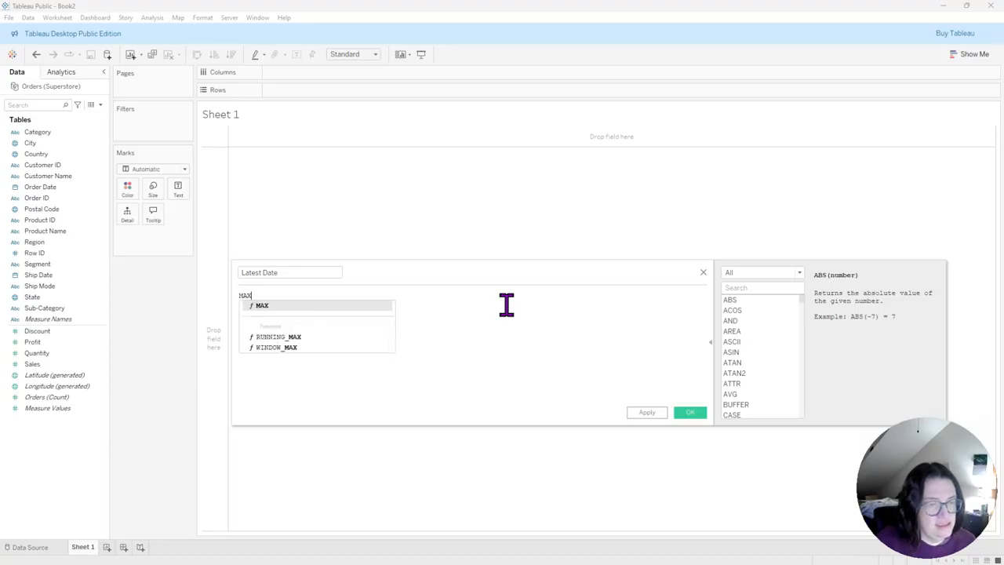
text(()
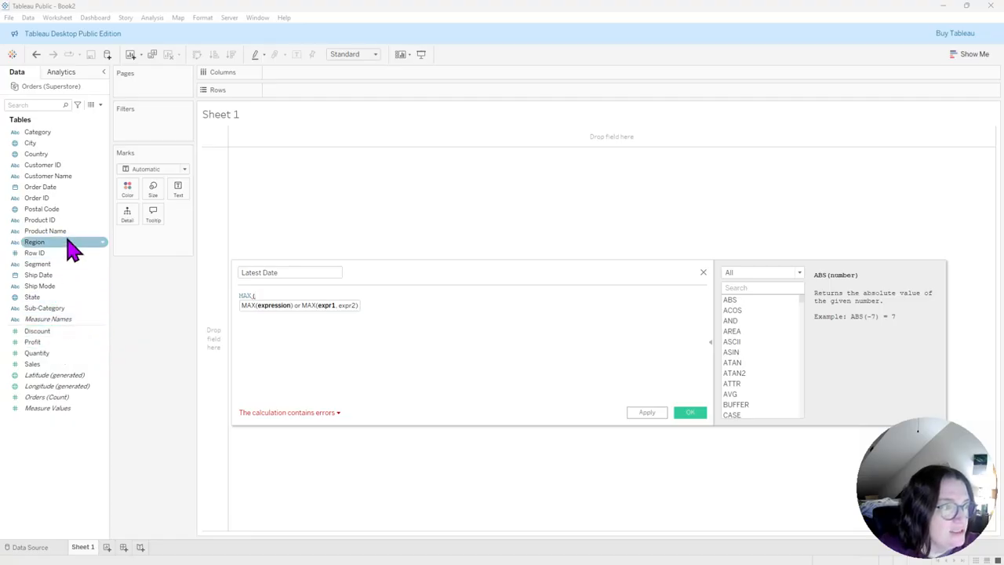
drag(43, 188, 357, 310)
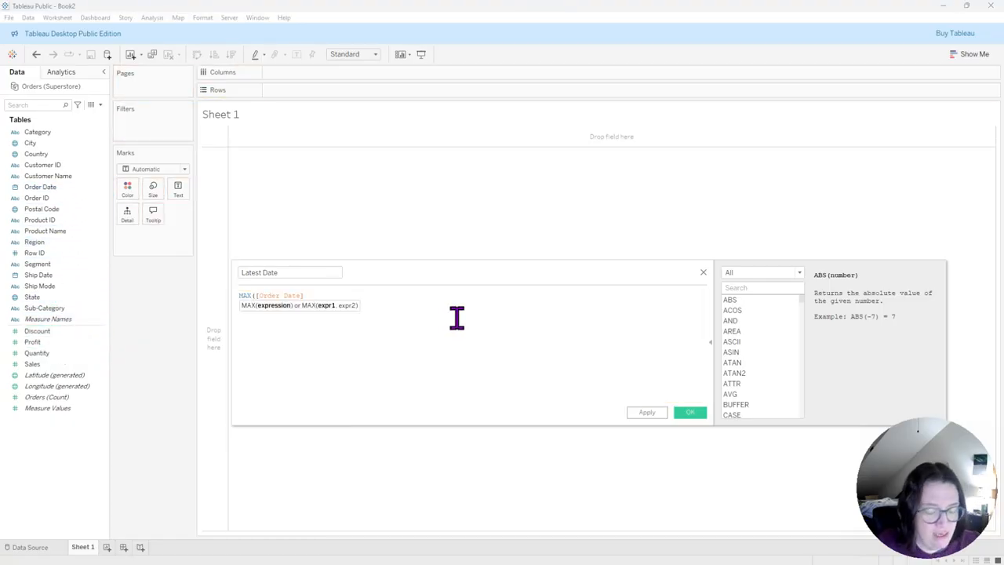
text())
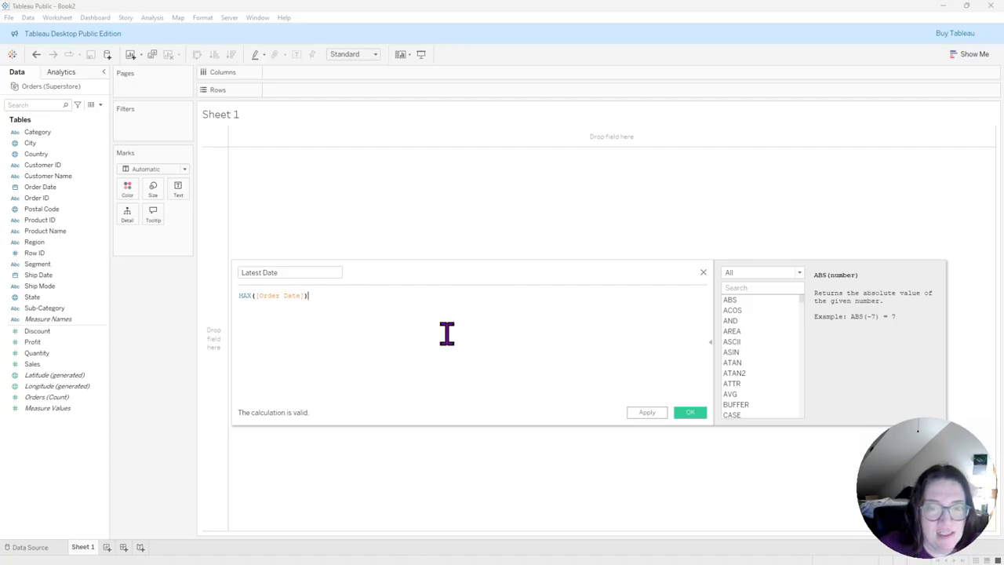
Wrap the Latest Date formula in a level-of-detail expression so it reads {FIXED : MAX([Order Date])}
click(240, 295)
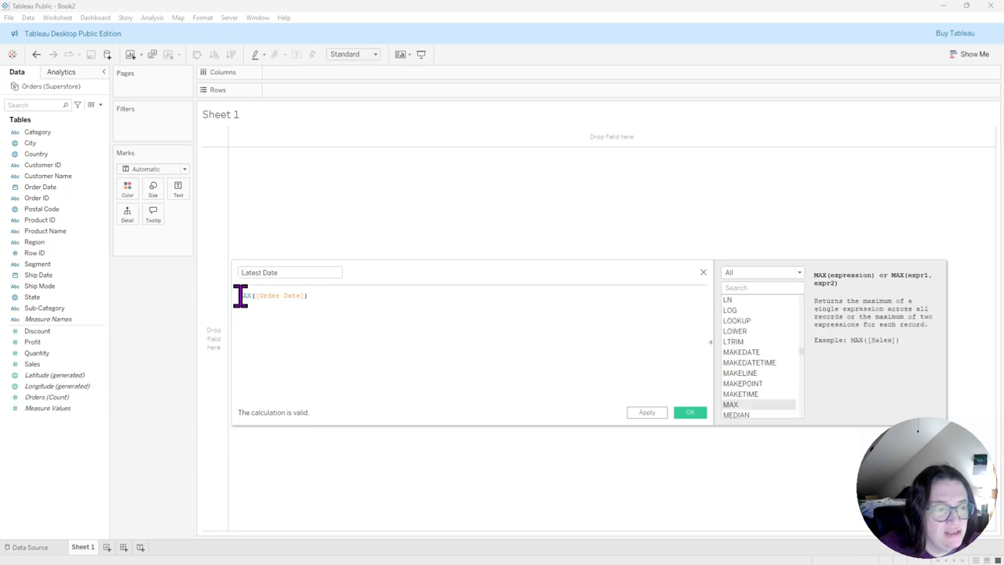
ctrl+scroll(514, 332, up, 4)
ctrl+scroll(514, 332, up, 3)
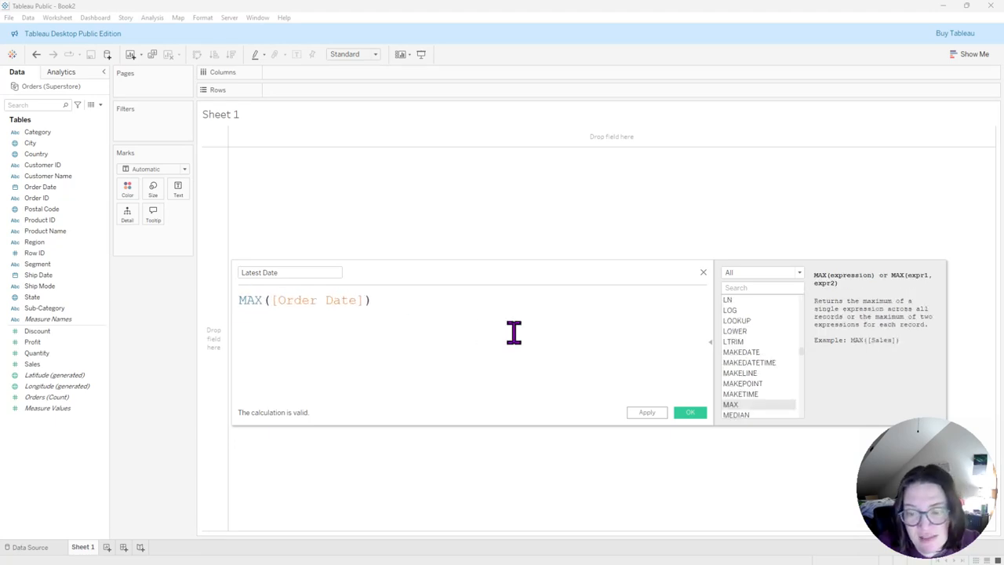
text({)
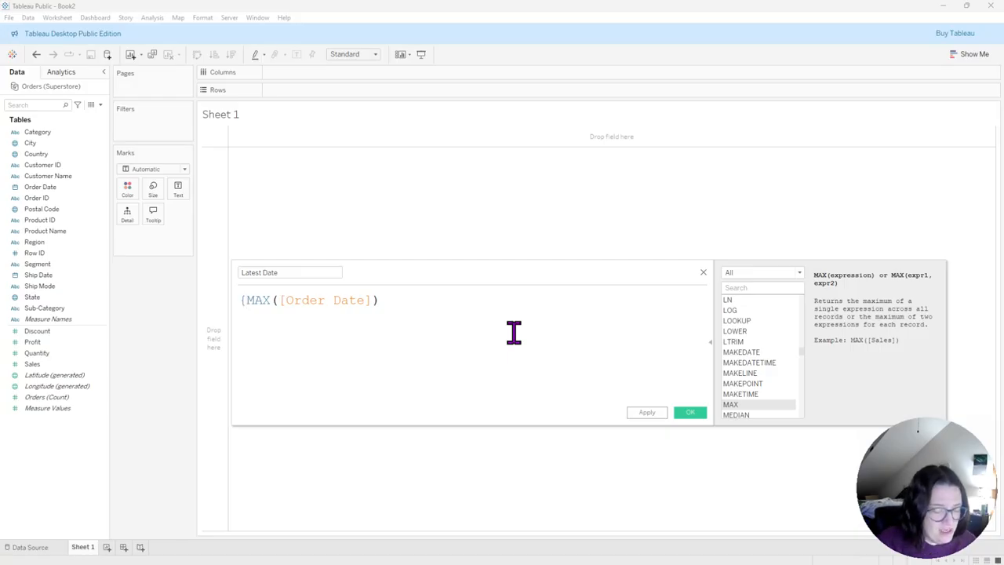
text(FIXED :)
click(474, 301)
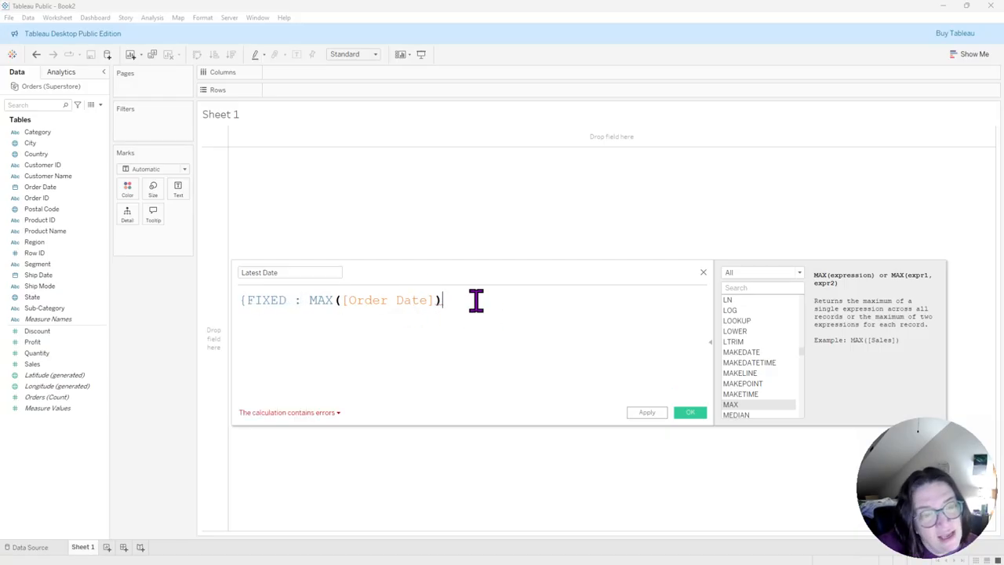
text(})
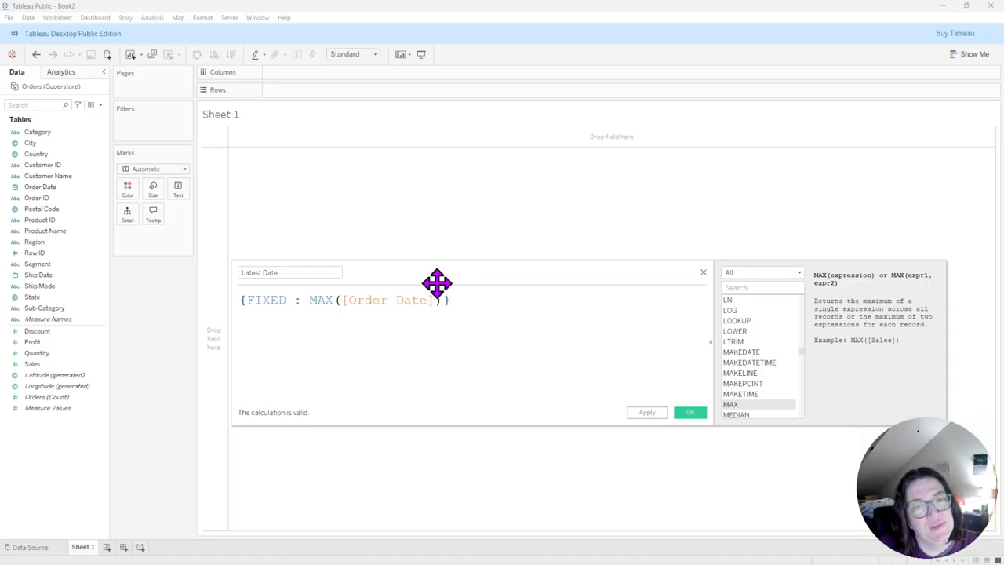
Collapse and reopen the function reference in the calculation editor, and save the Latest Date calculation
click(711, 342)
click(712, 342)
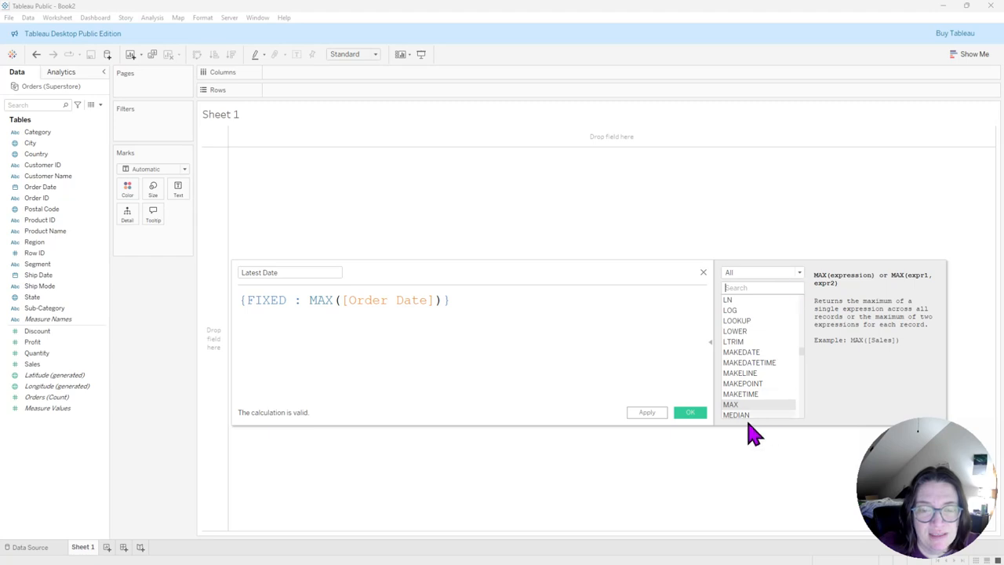
click(753, 287)
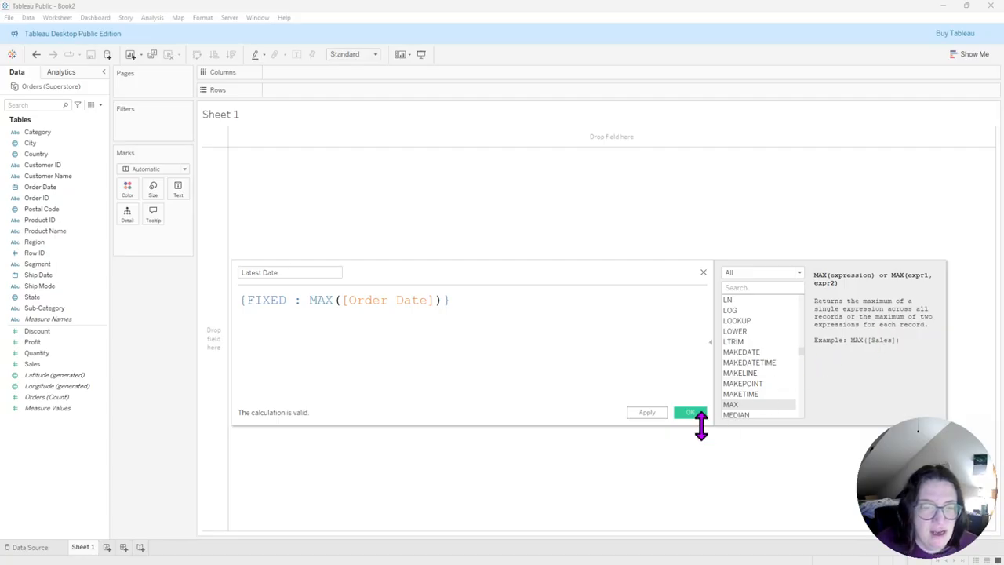
click(691, 415)
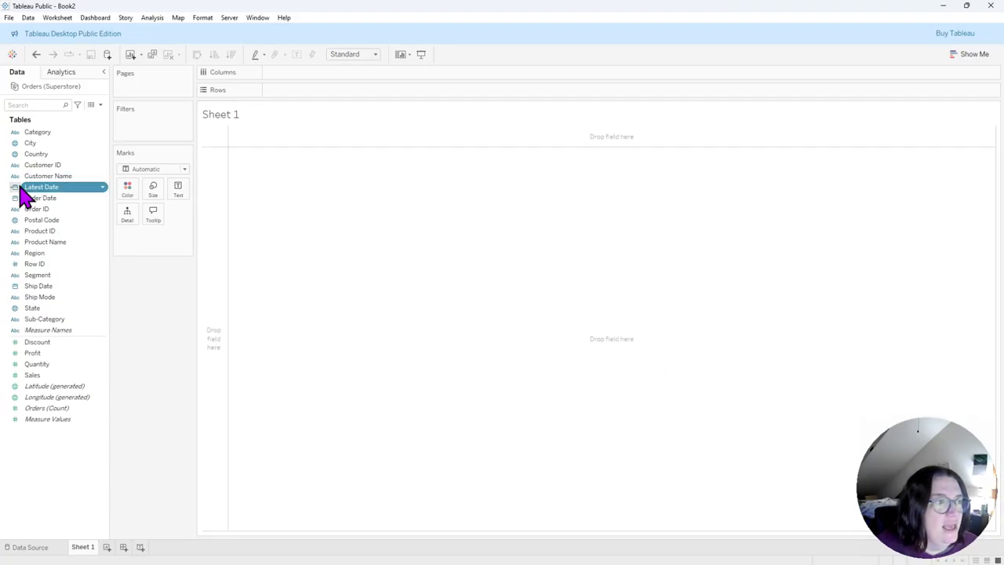
Place Latest Date on Rows and show it as a discrete exact date
drag(55, 189, 302, 92)
click(333, 91)
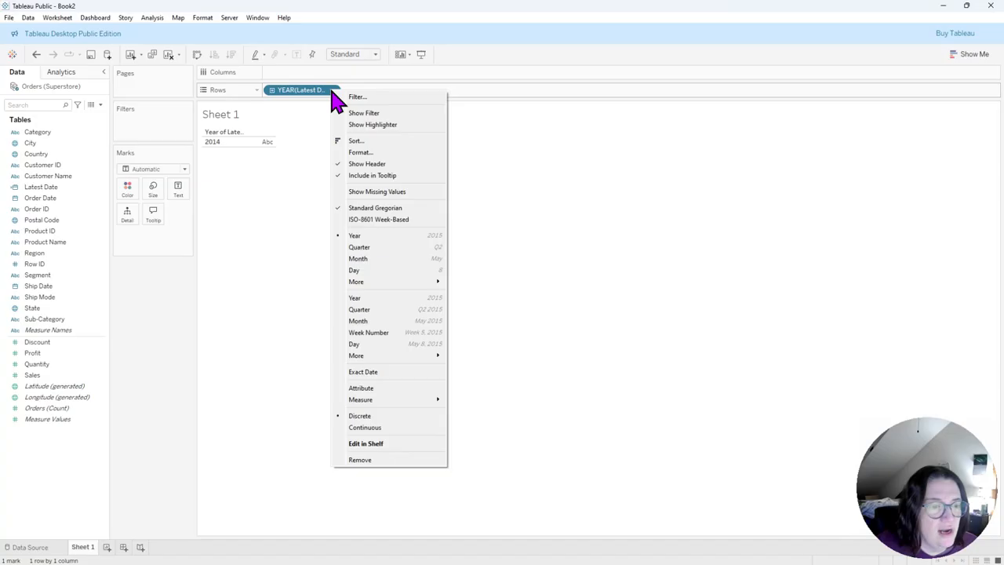
click(393, 372)
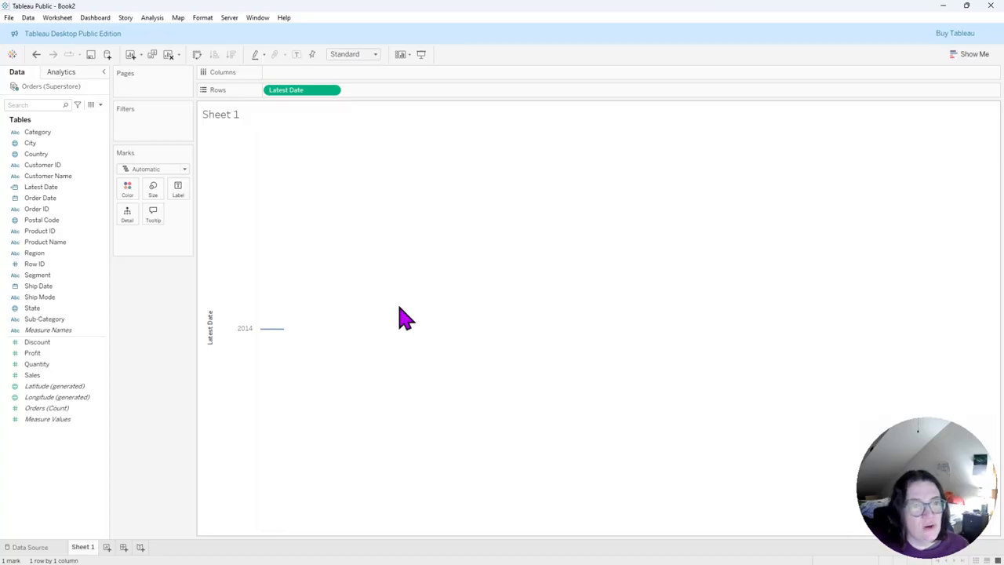
click(332, 90)
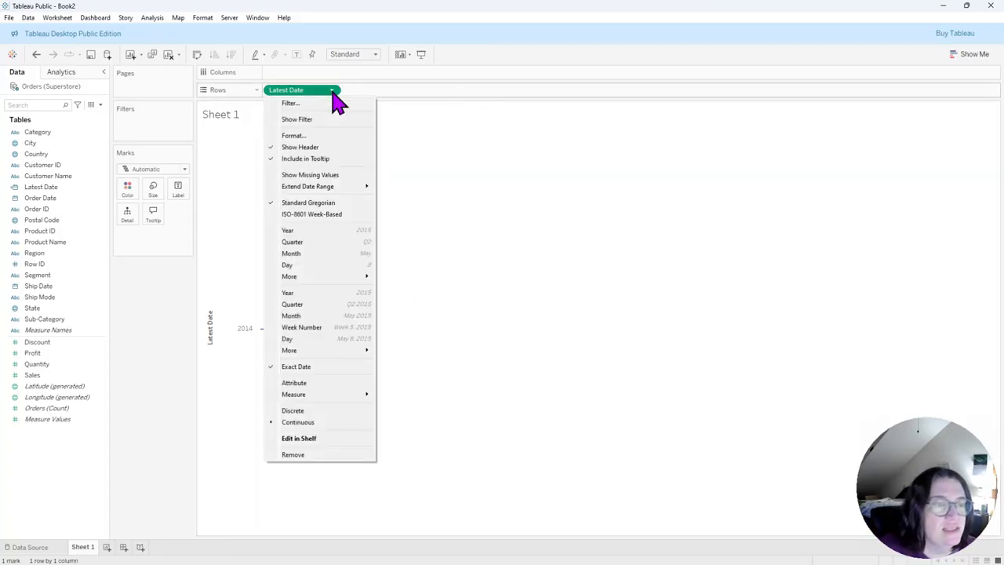
click(322, 411)
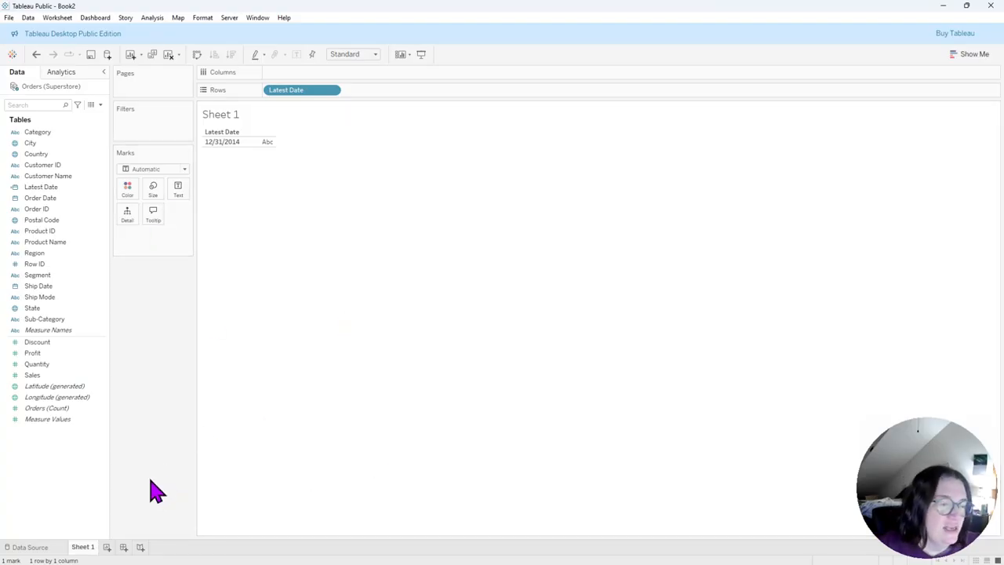
right_click(88, 549)
click(157, 426)
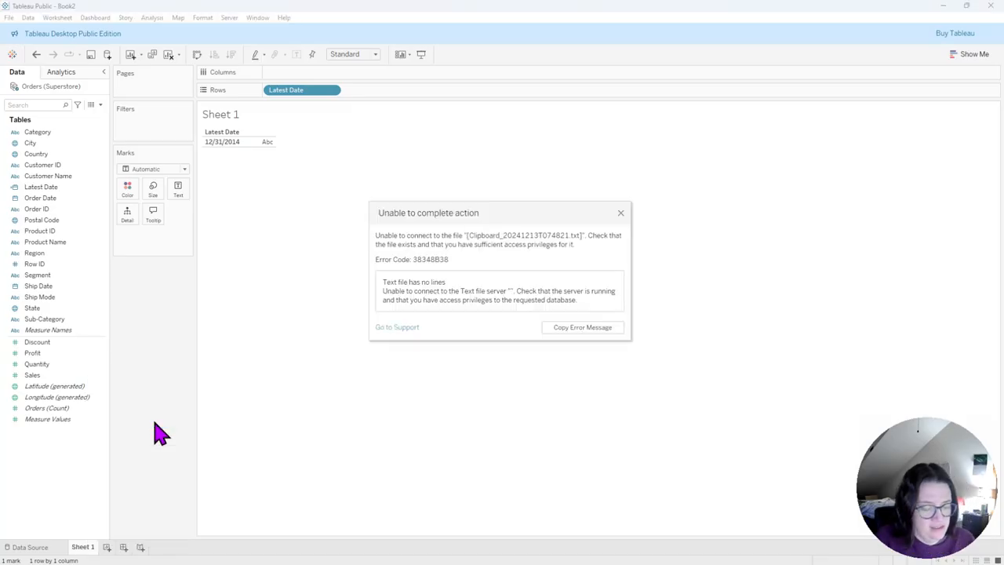
click(620, 213)
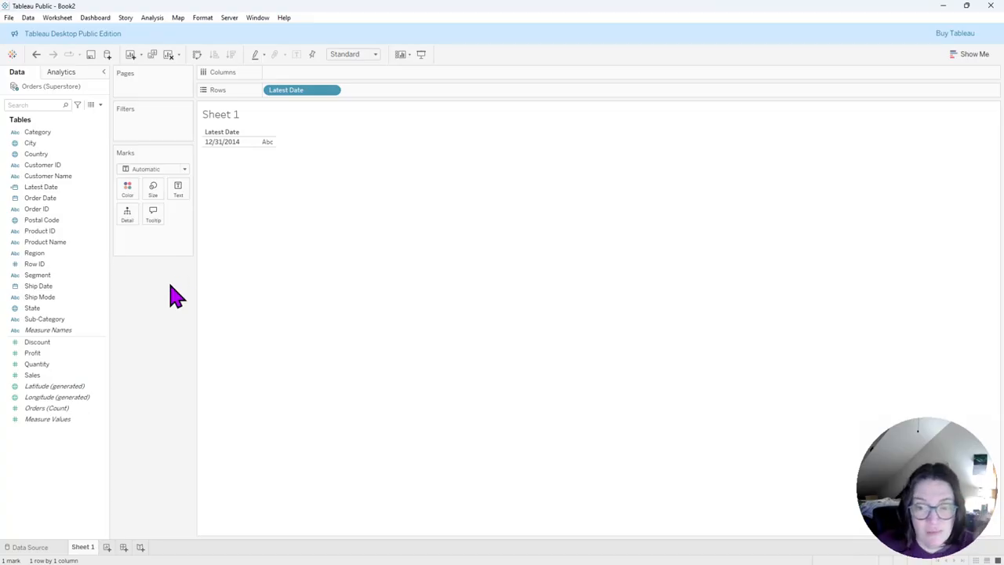
Create a new calculated field based on Latest Date and name it Latest Month
click(69, 178)
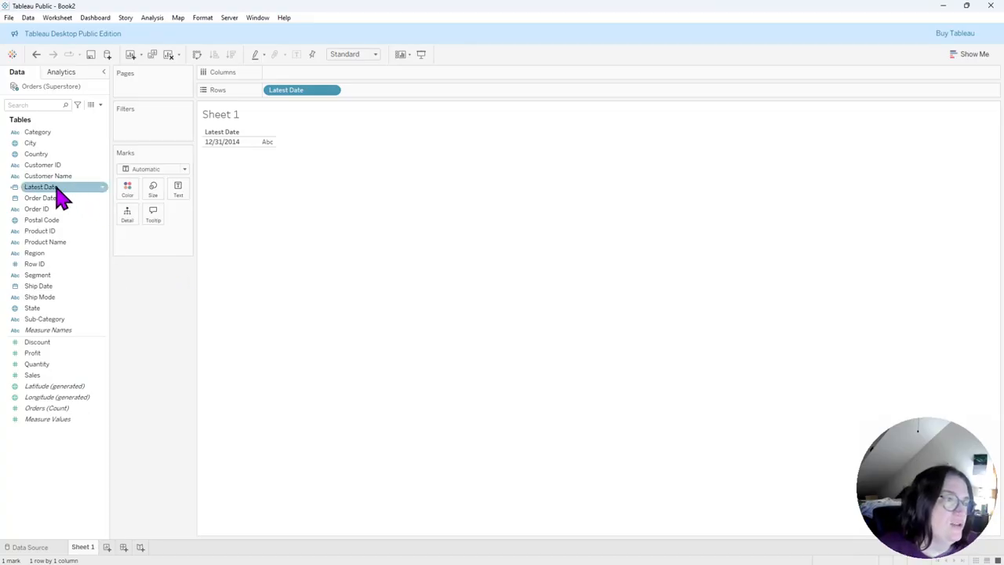
right_click(54, 188)
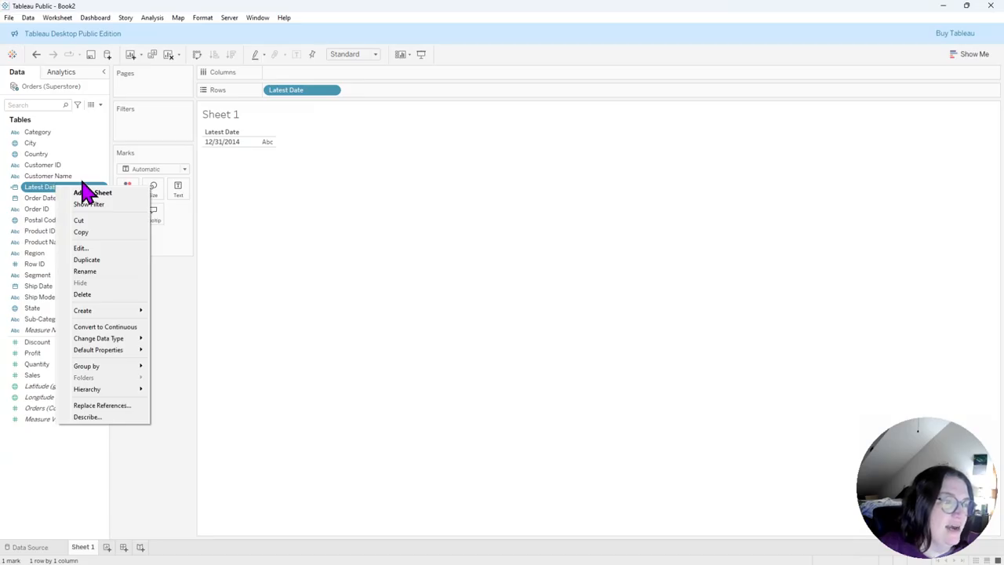
mouse_move(135, 314)
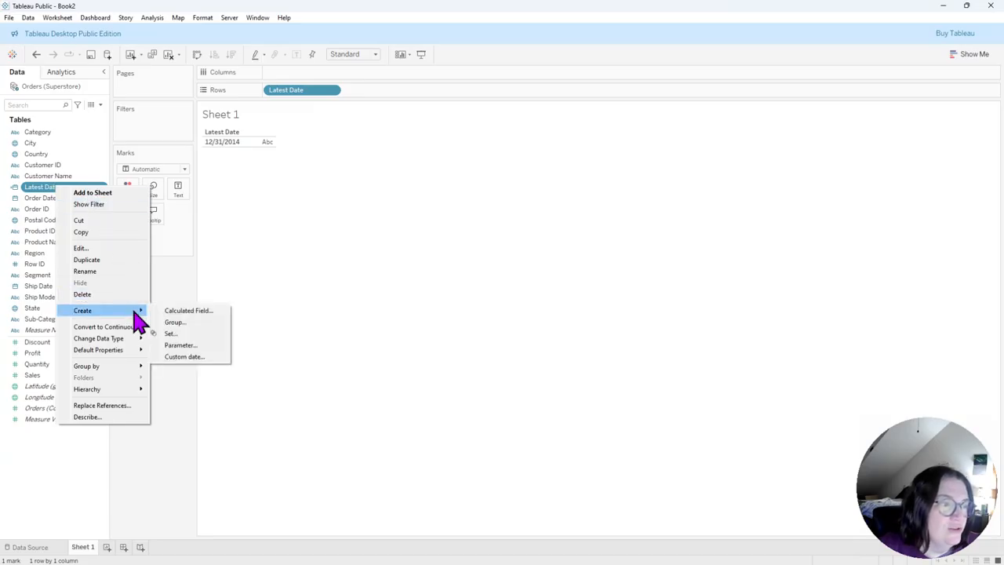
click(223, 310)
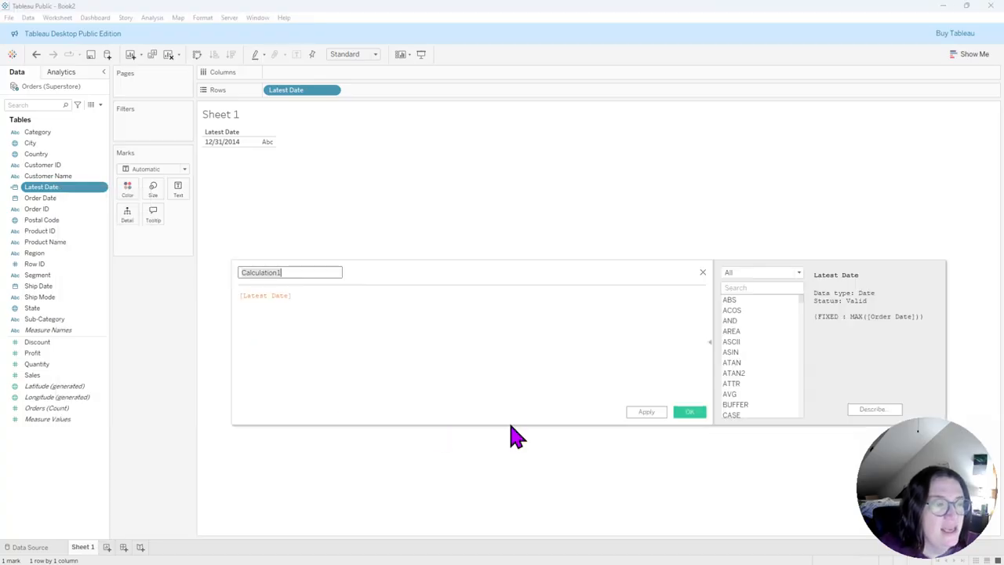
click(324, 301)
scroll(386, 326, up, 6)
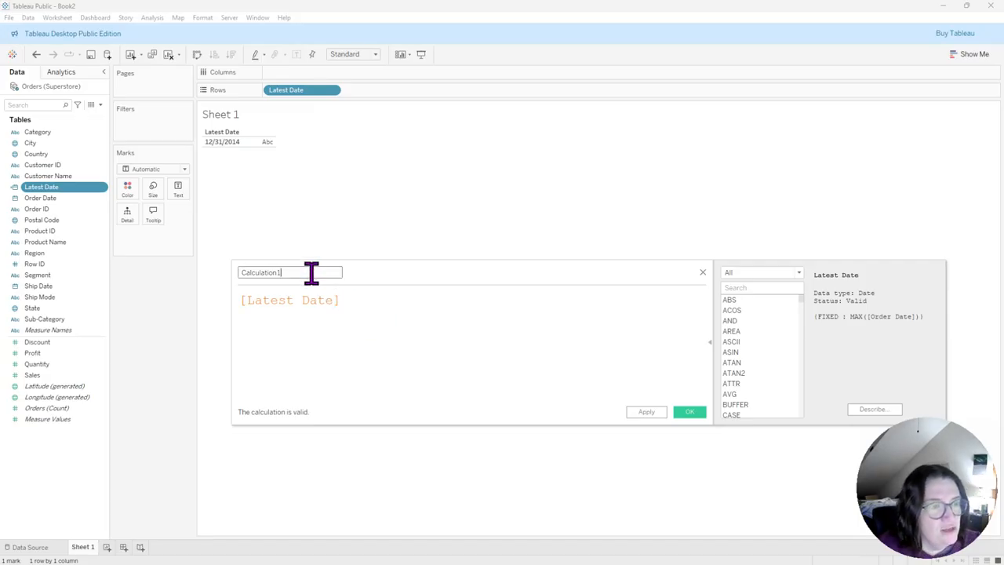
text(L)
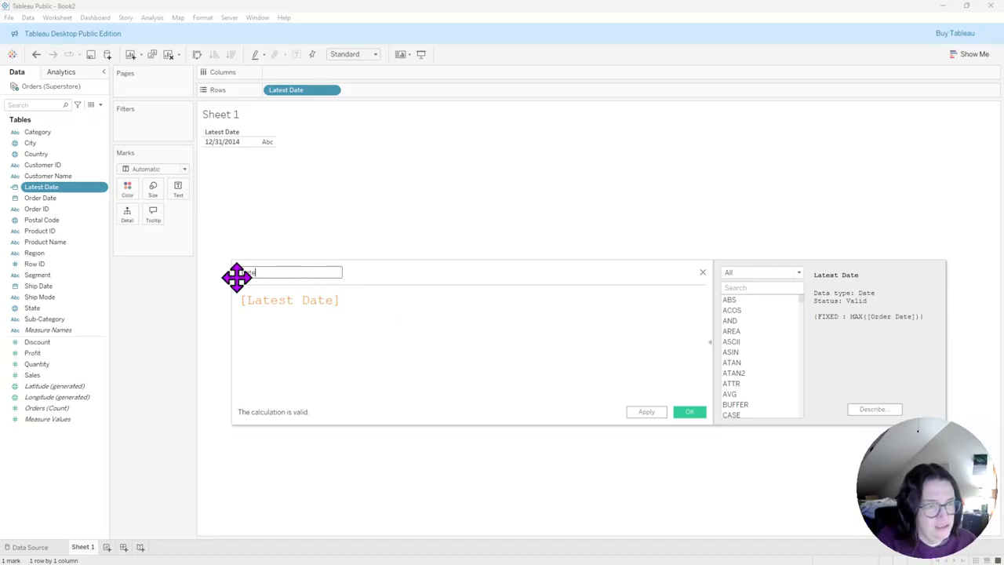
text(atest Month)
Begin the Latest Month formula with DATETRUNC( in front of [Latest Date] and look up DATETRUNC in the function reference
click(402, 309)
click(242, 300)
text(DATETRUNC)
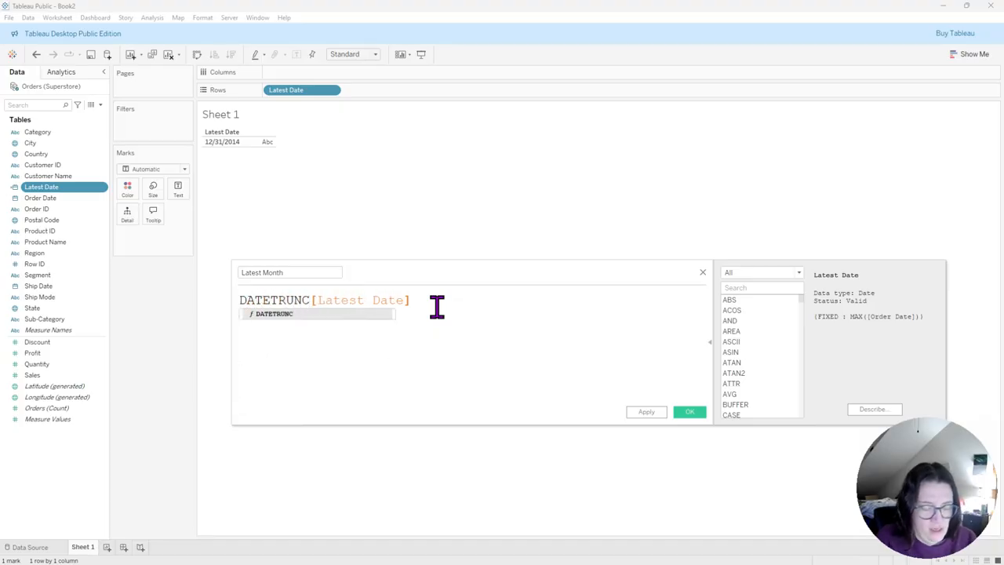
text(()
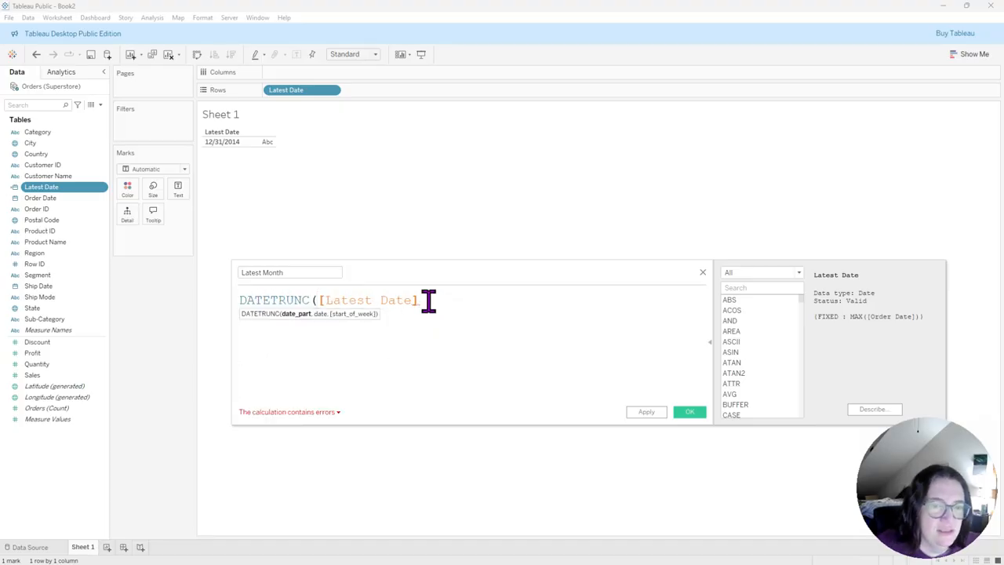
click(770, 287)
text(DATETRUN)
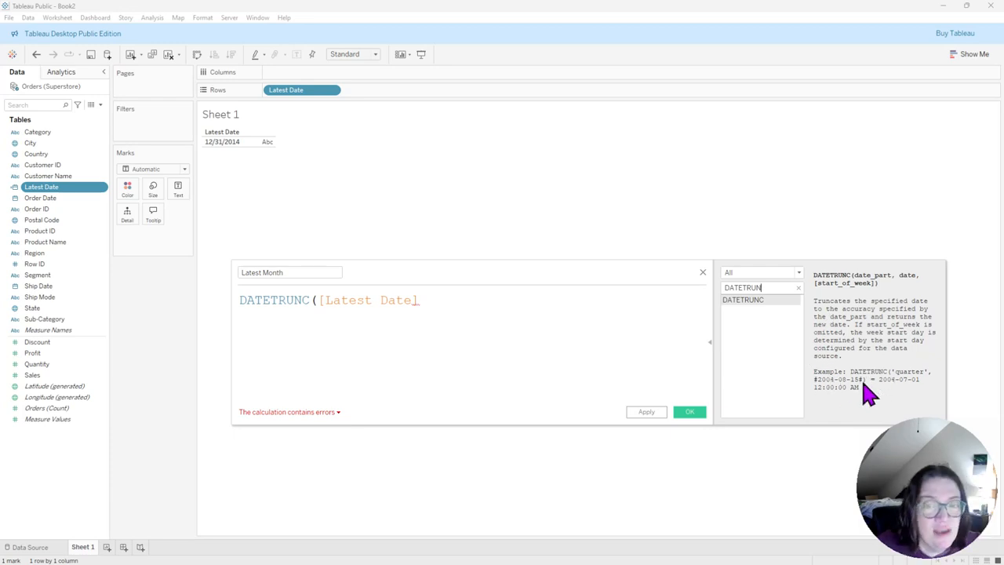
Complete the formula as DATETRUNC('month',[Latest Date]) and save the Latest Month calculation
click(318, 300)
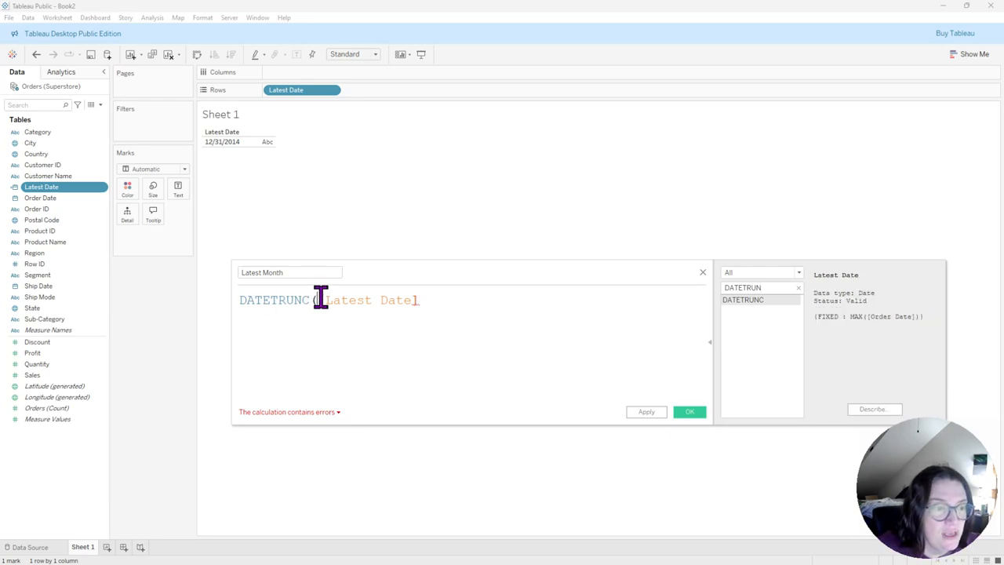
text('month',)
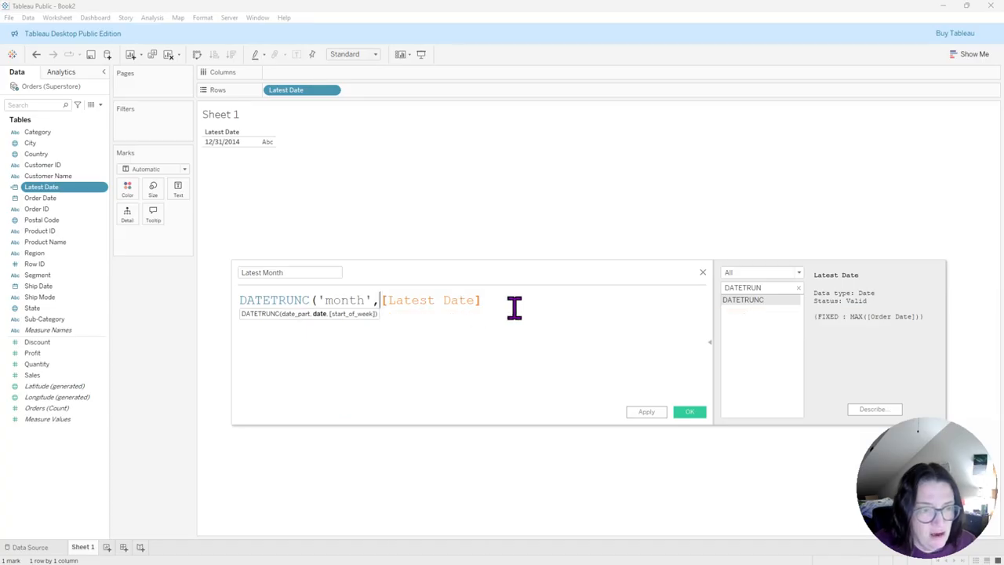
text())
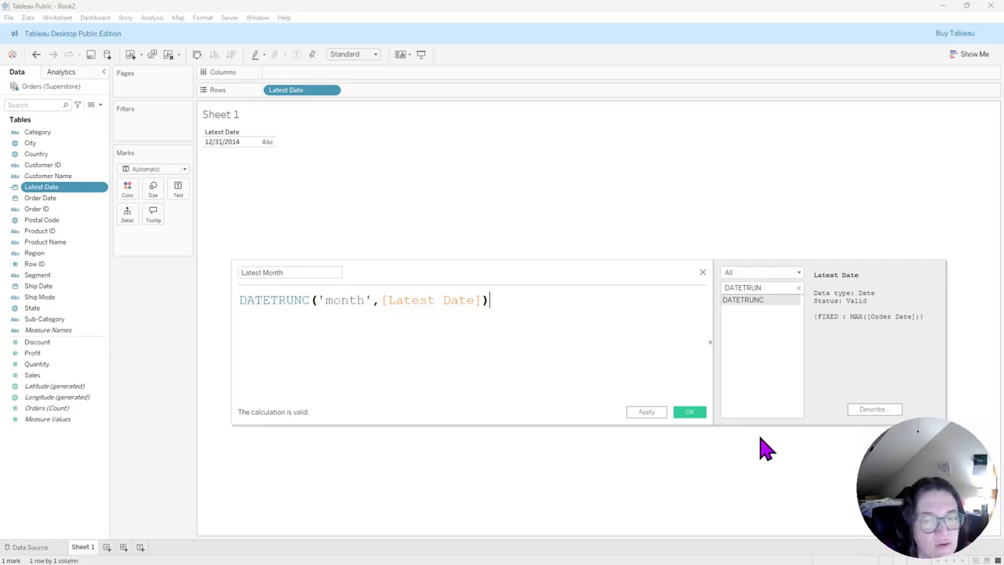
click(684, 415)
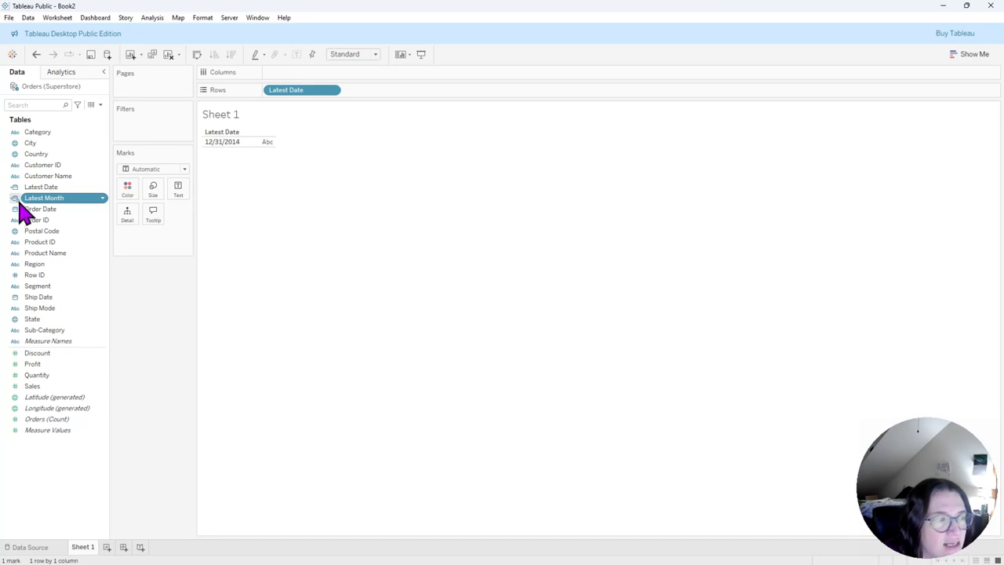
Change the data type of the Latest Month field to Date
click(103, 199)
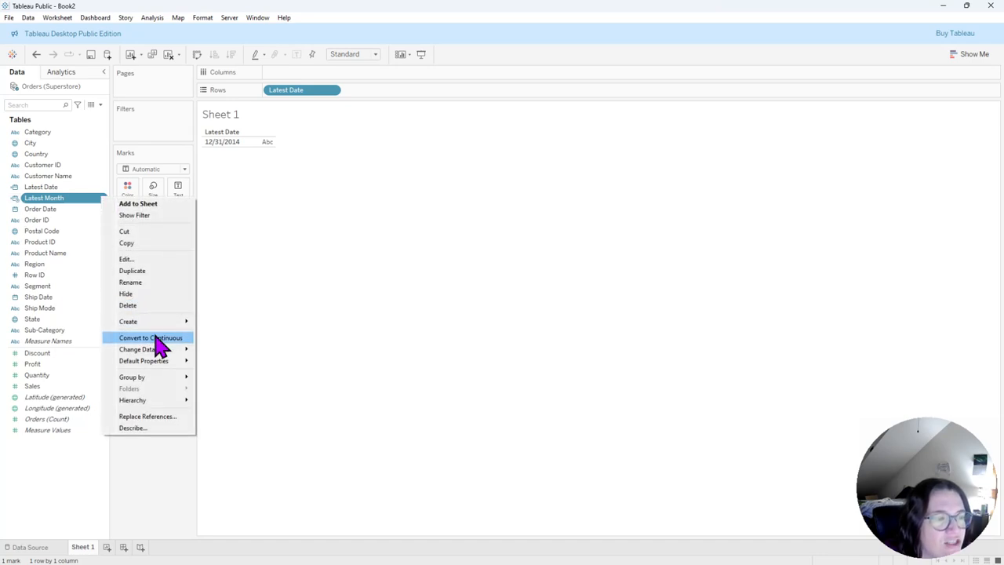
mouse_move(162, 350)
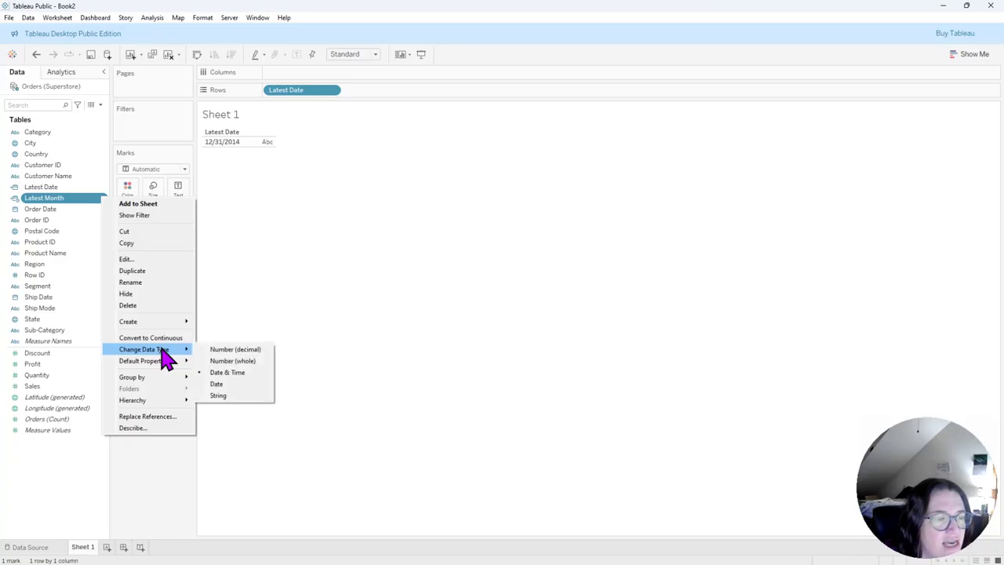
click(252, 385)
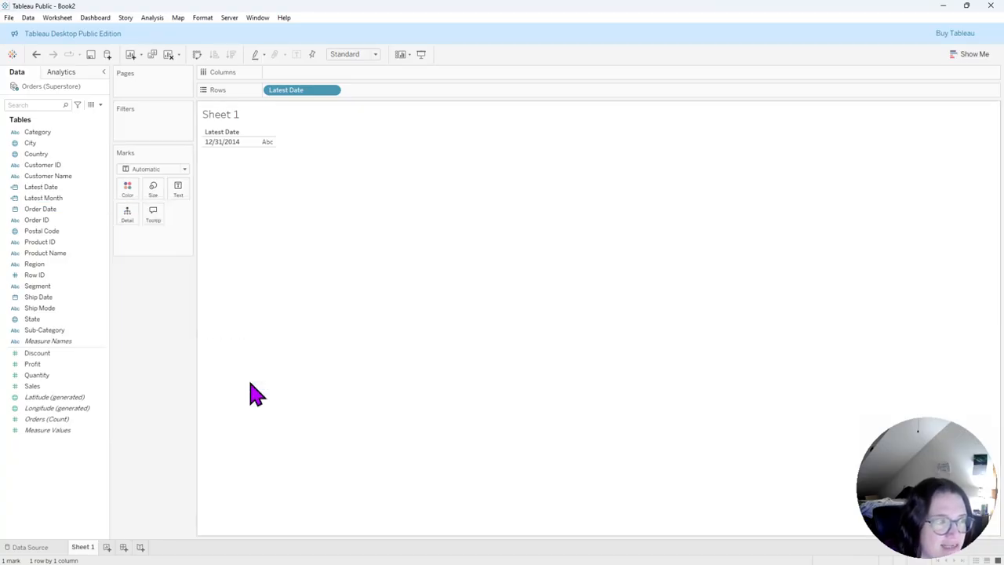
click(47, 188)
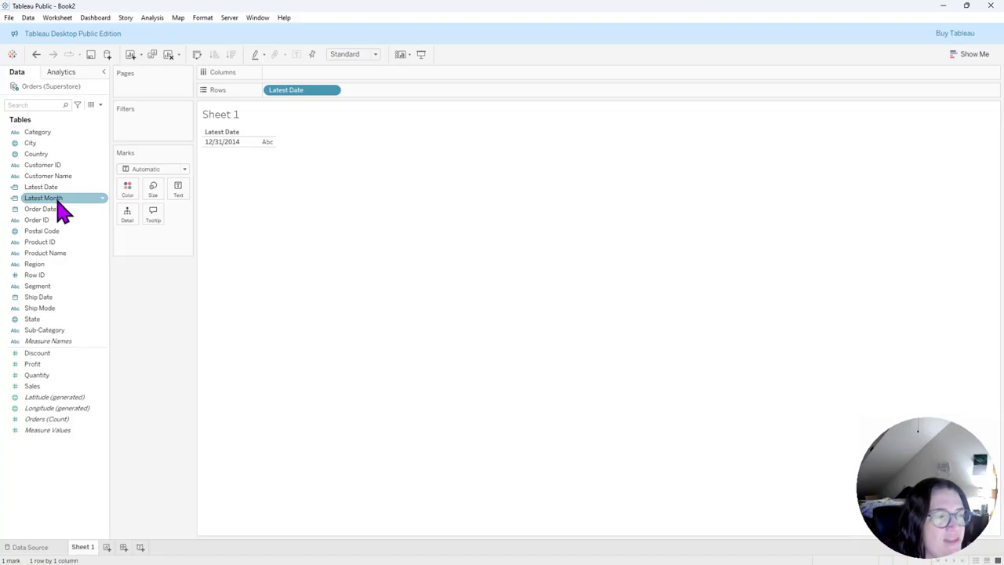
Reopen the Latest Month calculation with enlarged formula text, examine the DATE function wrapped around DATETRUNC, and close the editor
right_click(65, 206)
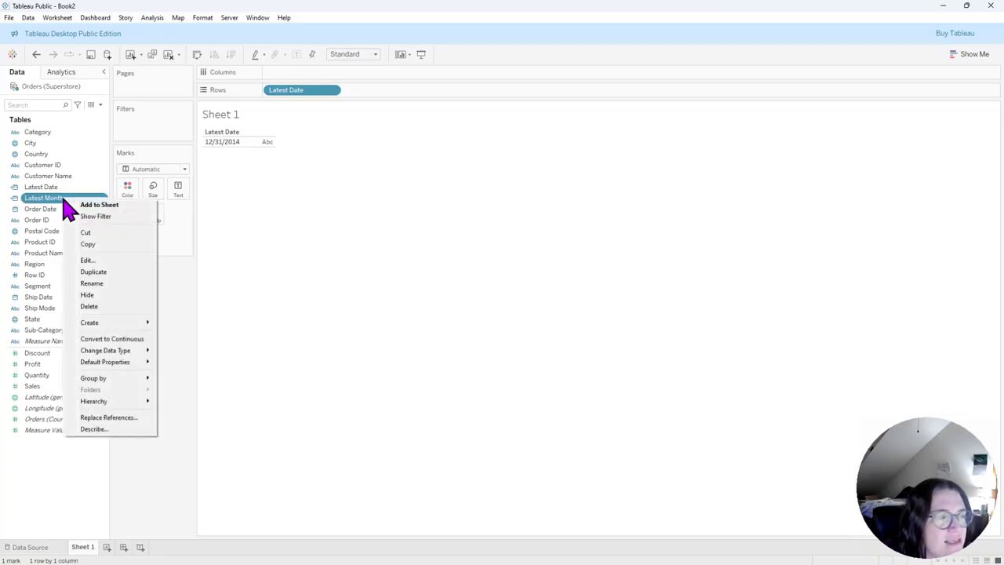
click(98, 260)
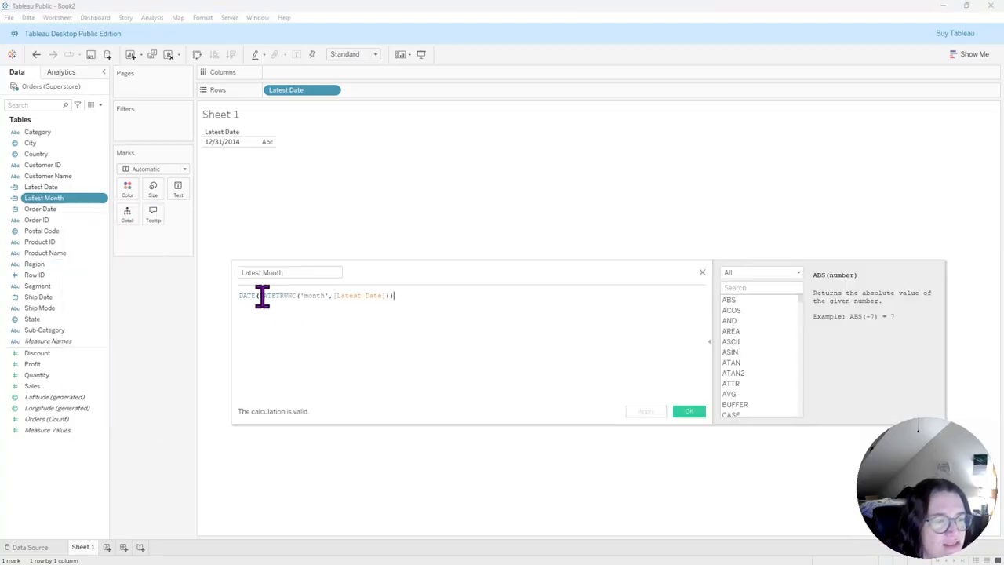
drag(260, 296, 224, 292)
click(401, 294)
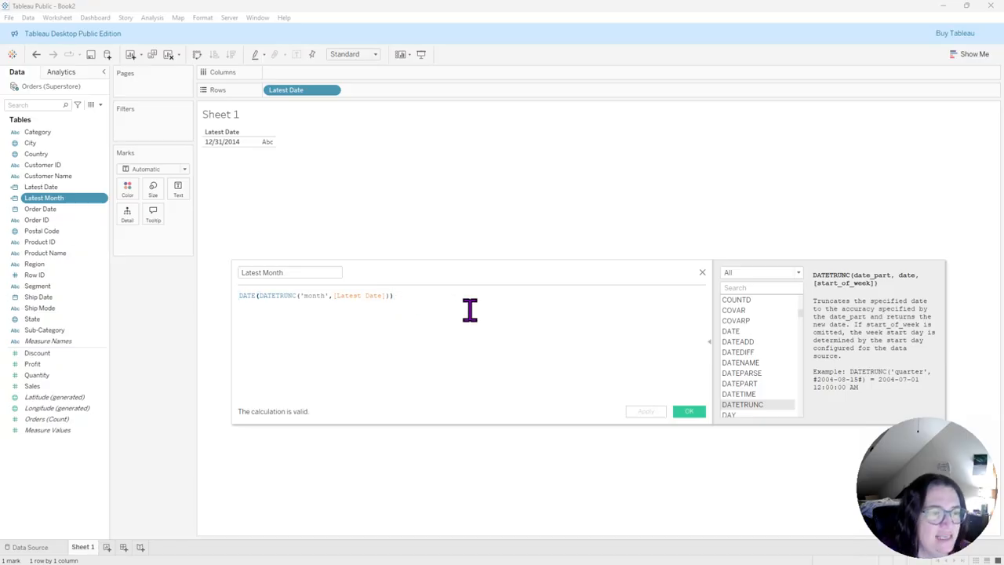
scroll(469, 310, up, 5)
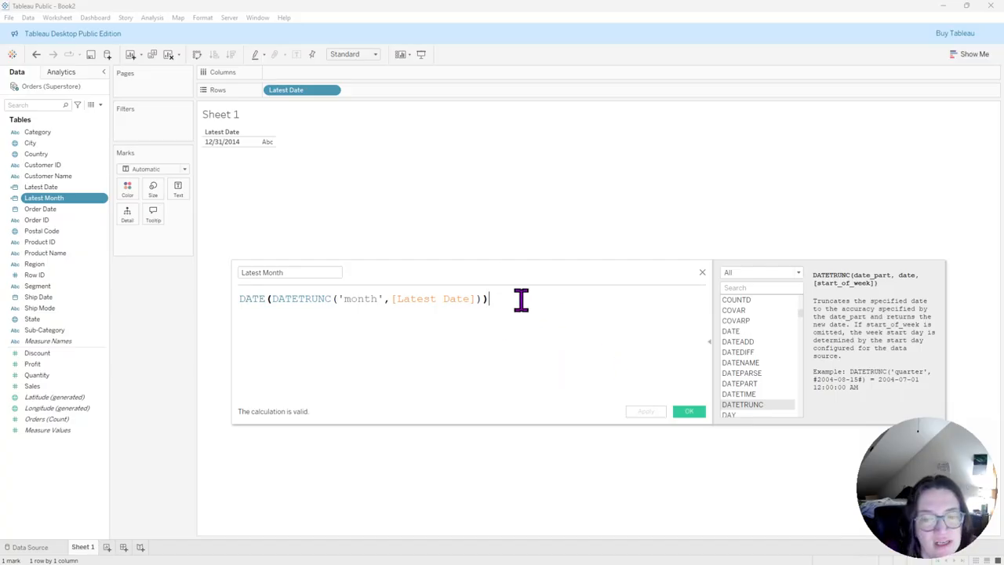
drag(271, 298, 240, 298)
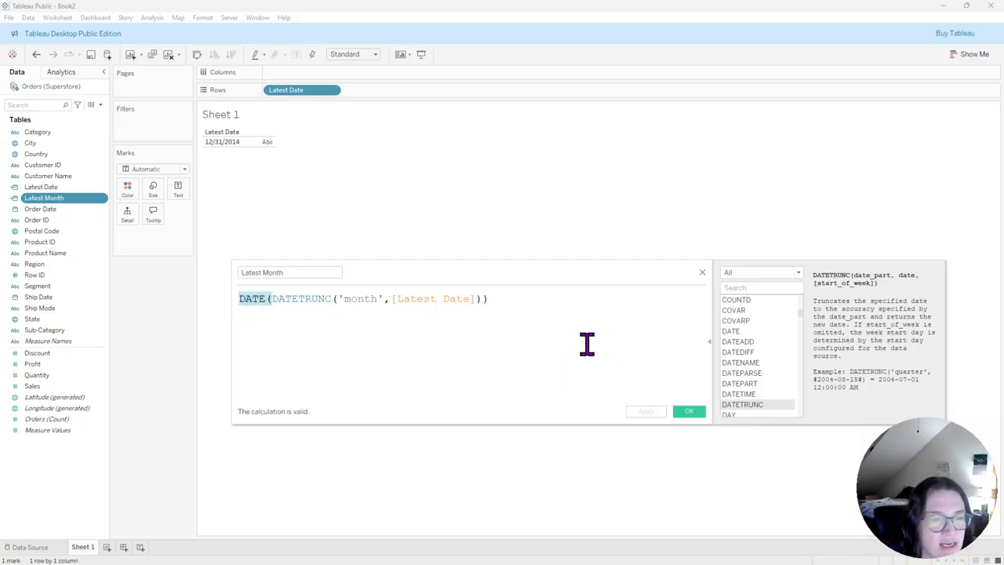
click(485, 299)
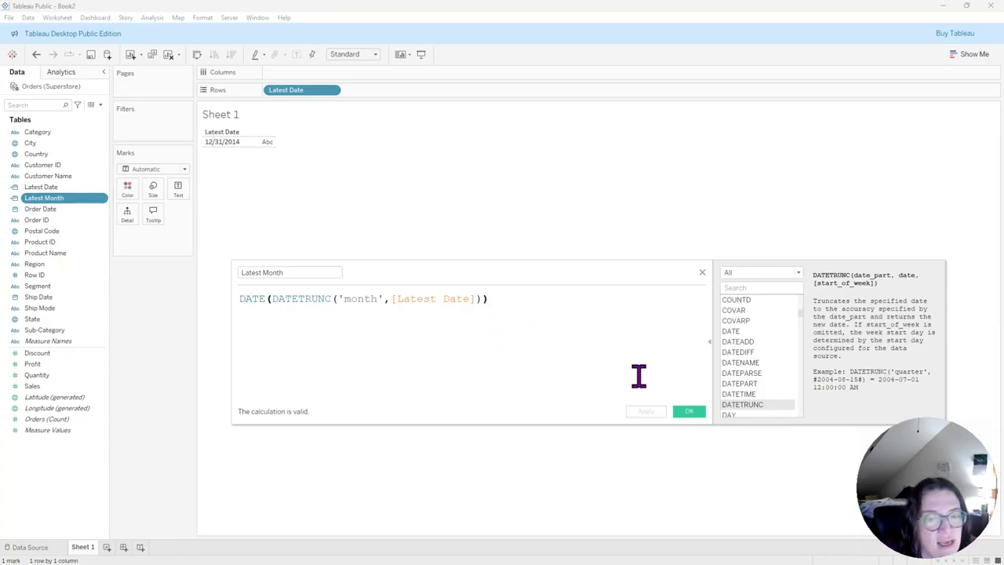
click(692, 413)
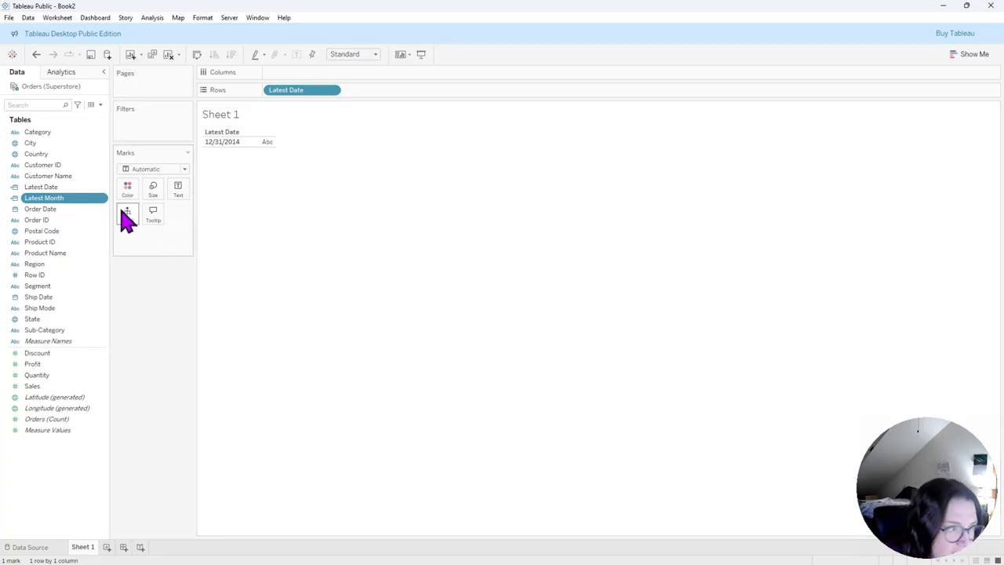
Create a new calculated field based on Latest Date and name it Previous Month
right_click(73, 190)
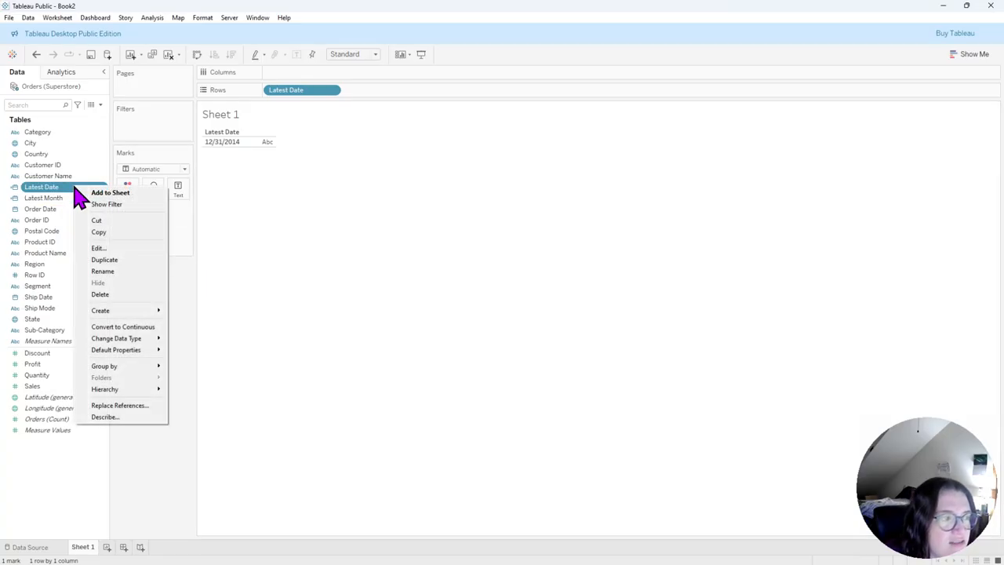
mouse_move(137, 311)
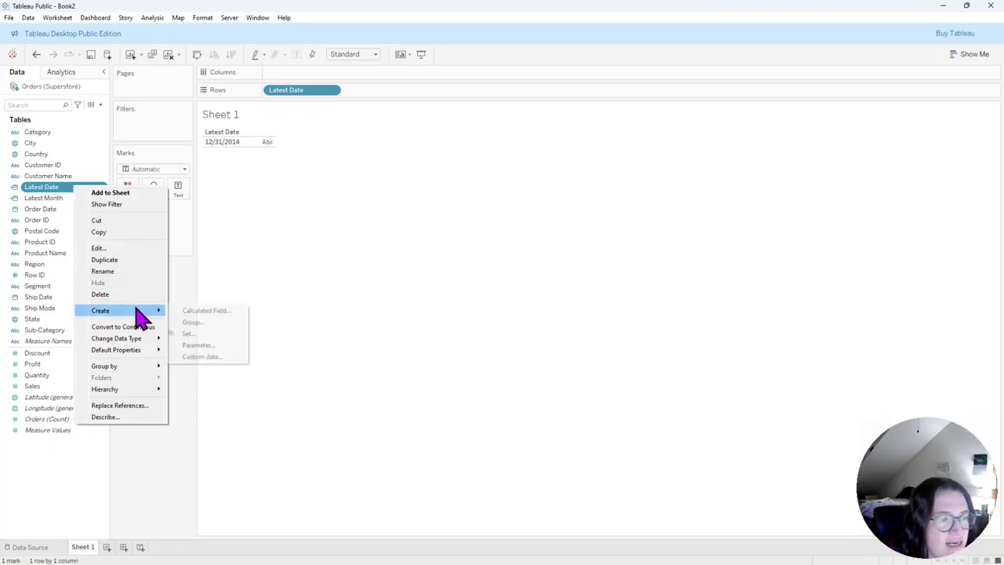
click(205, 310)
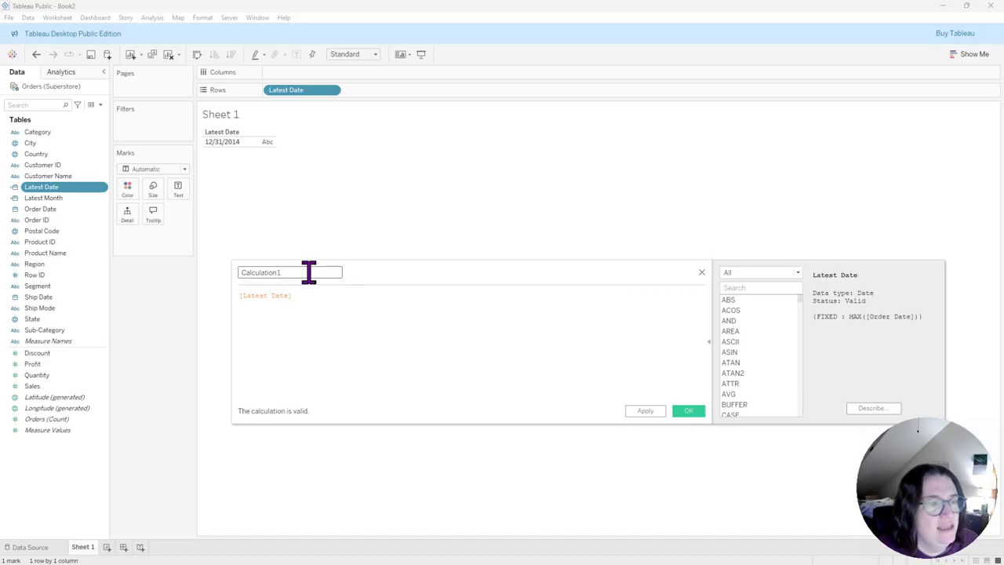
text(P)
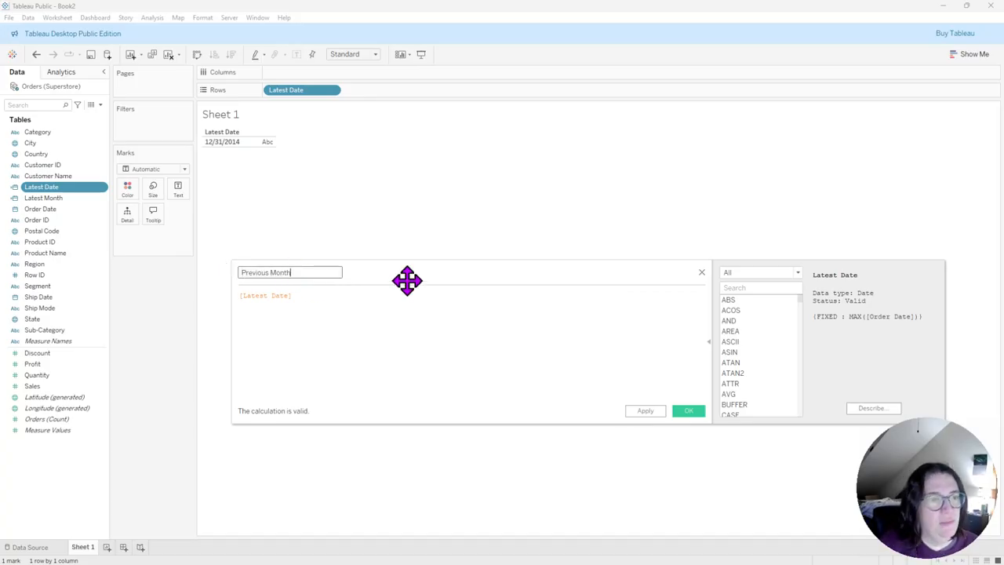
text(revious Month)
Enlarge the formula text and write the Previous Month formula as DATEADD('month',-1,[Latest Date])
click(312, 303)
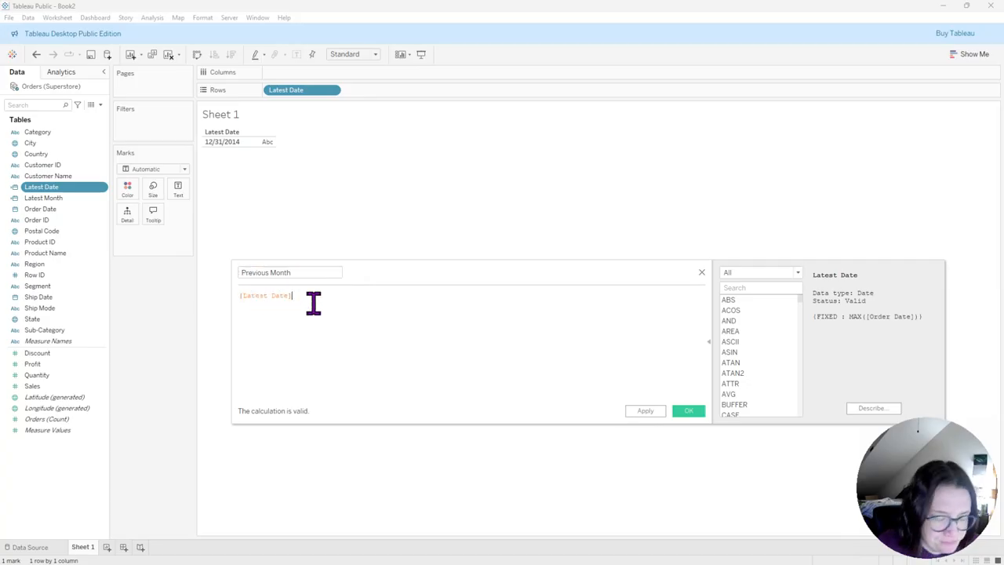
scroll(312, 302, up, 5)
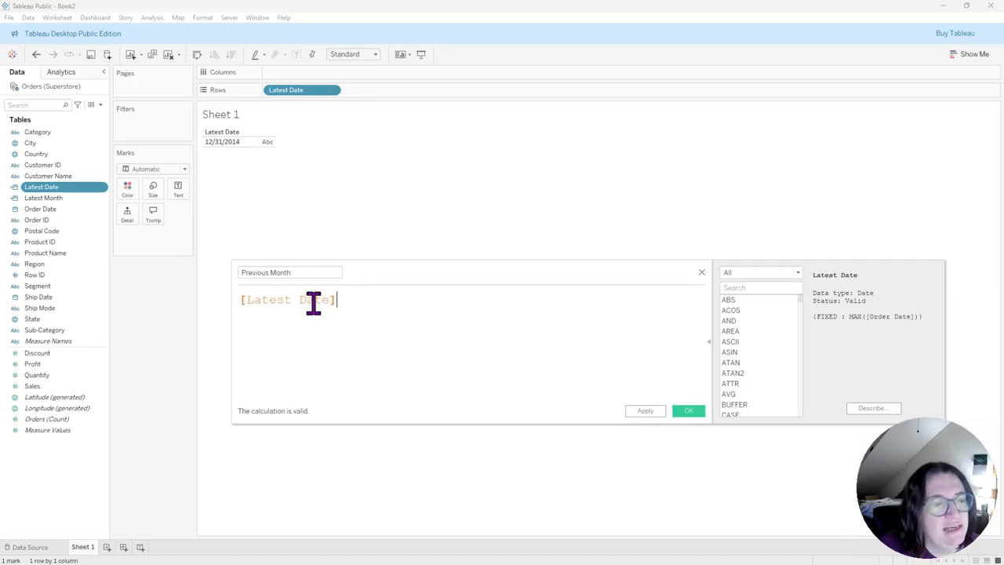
click(240, 300)
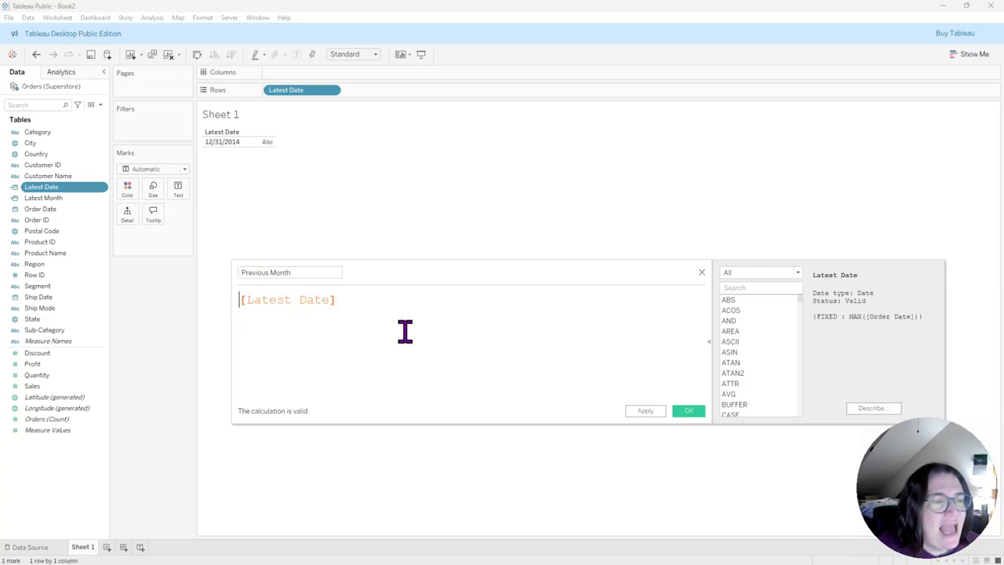
text(DATEADD)
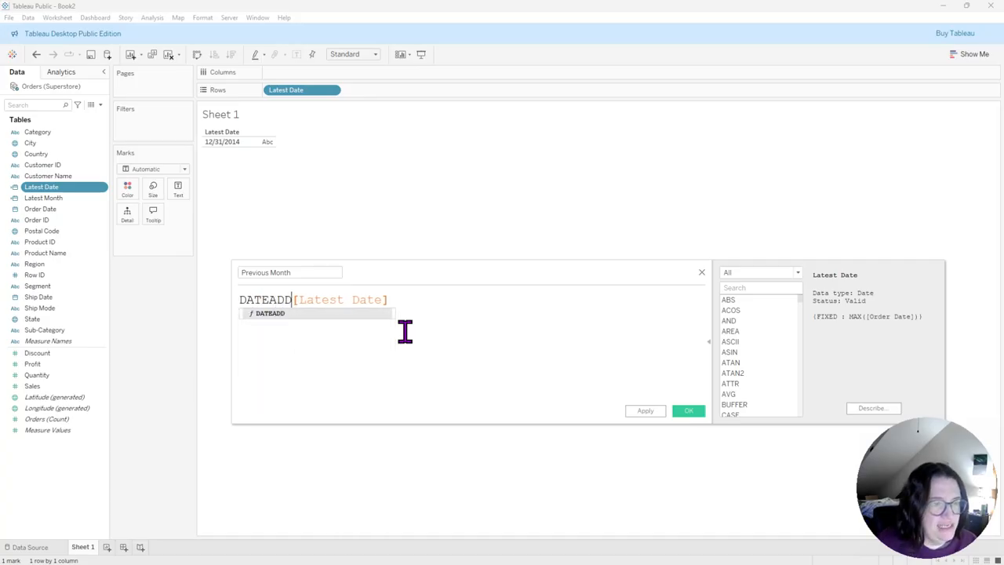
text(()
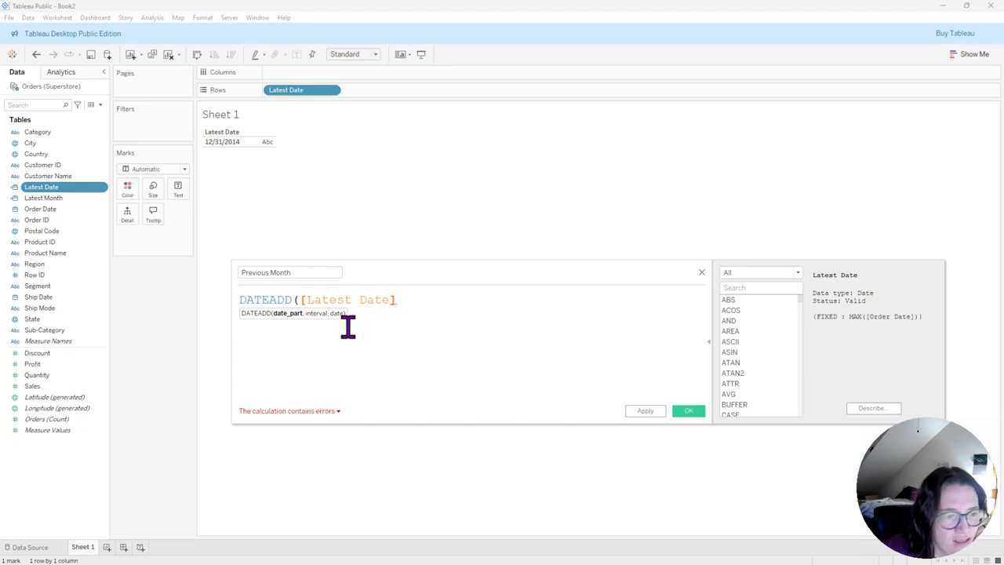
text('month',)
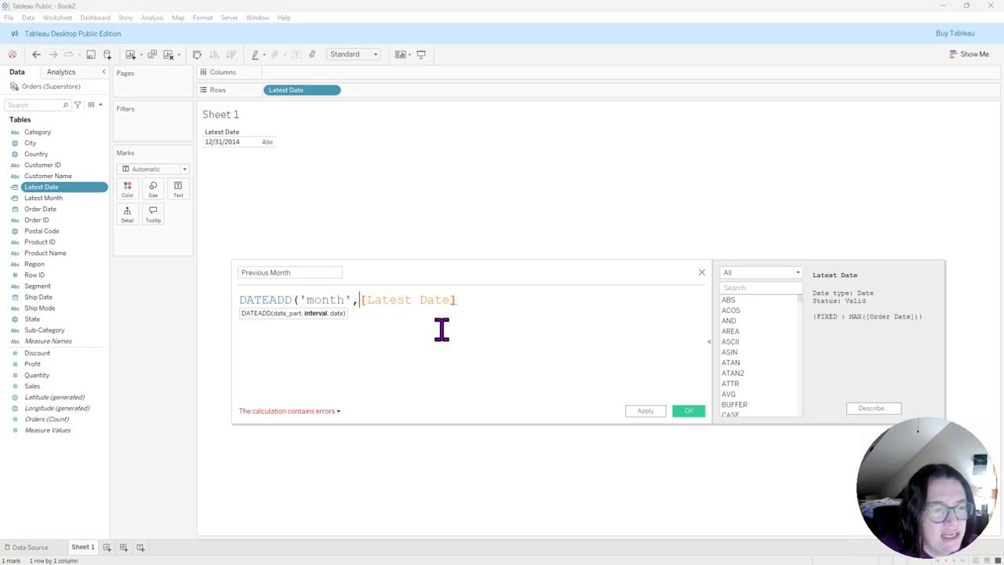
text(-1,)
click(509, 300)
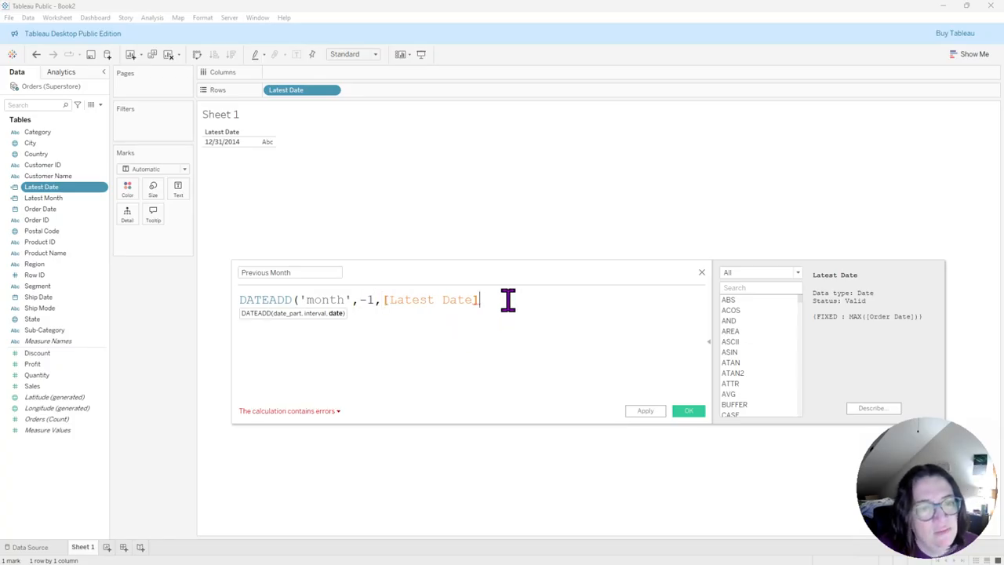
text())
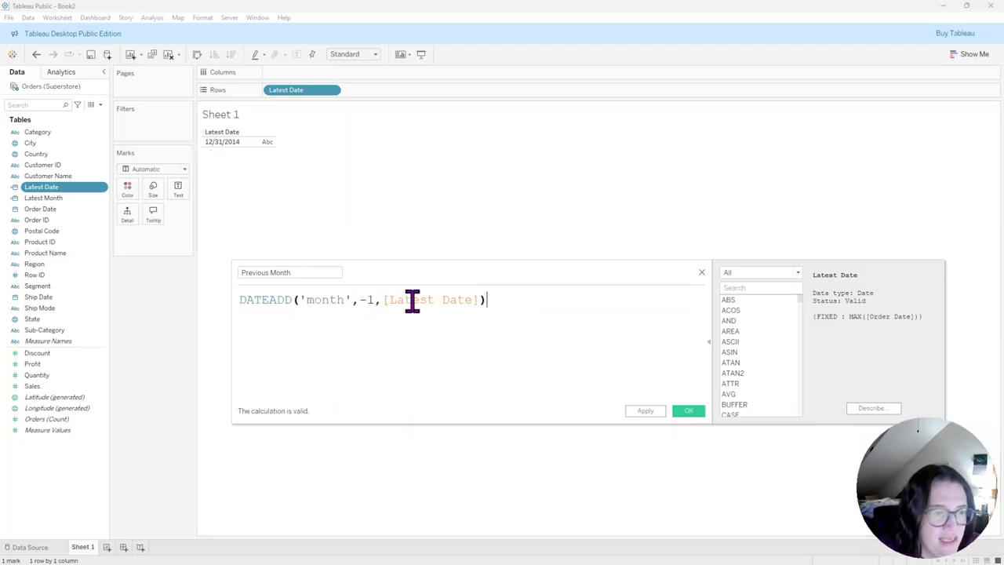
Wrap the formula in DATE so it reads DATE(DATEADD('month',-1,[Latest Date])) and save the Previous Month calculation
click(239, 300)
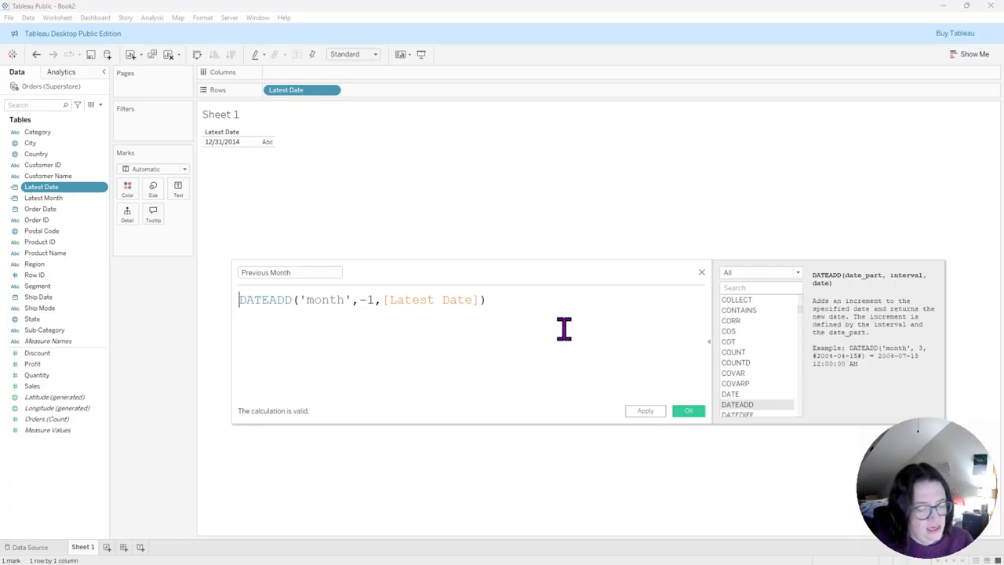
text(DATE()
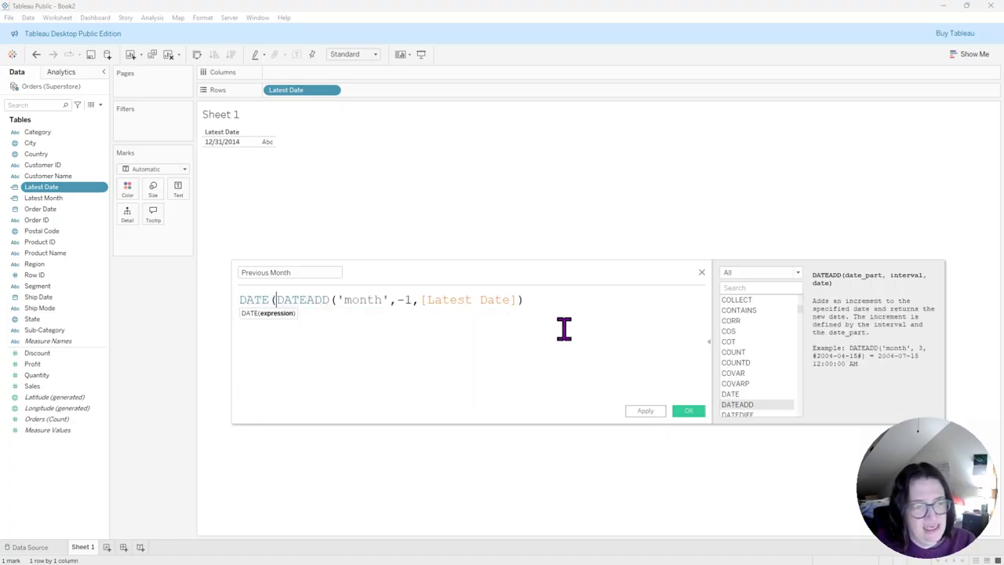
click(554, 298)
text())
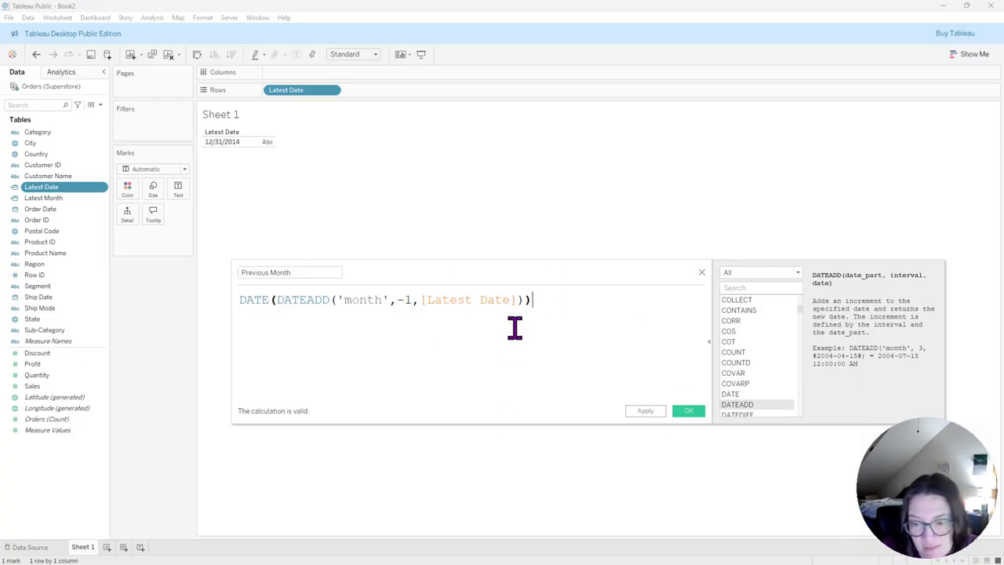
click(692, 413)
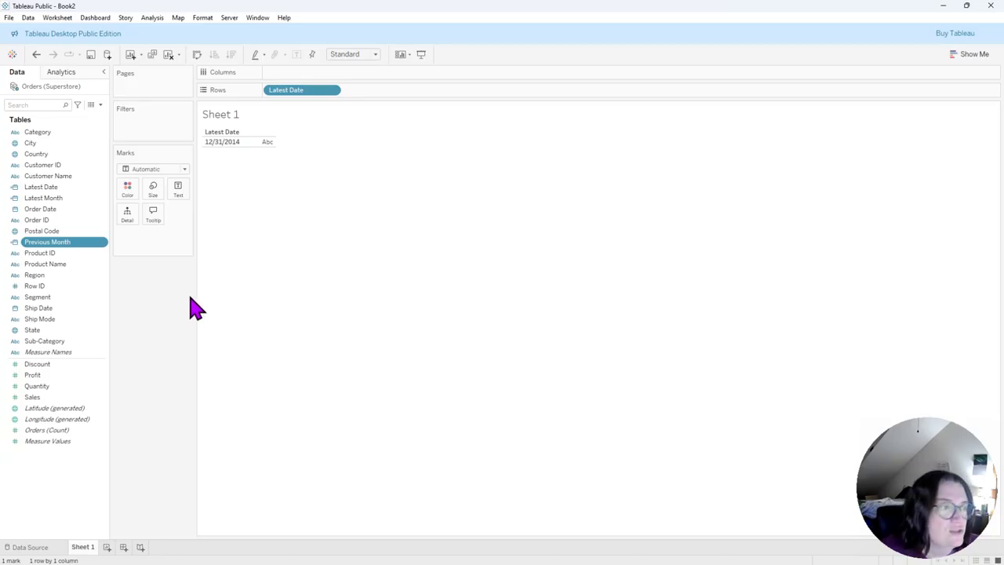
Create a new calculated field based on Latest Date and name it Latest Year
right_click(70, 188)
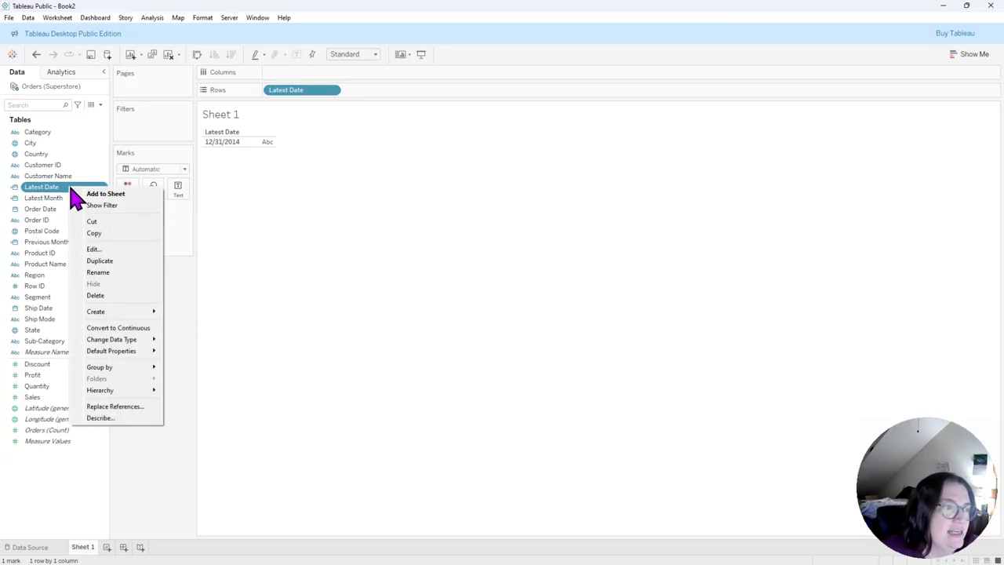
mouse_move(137, 314)
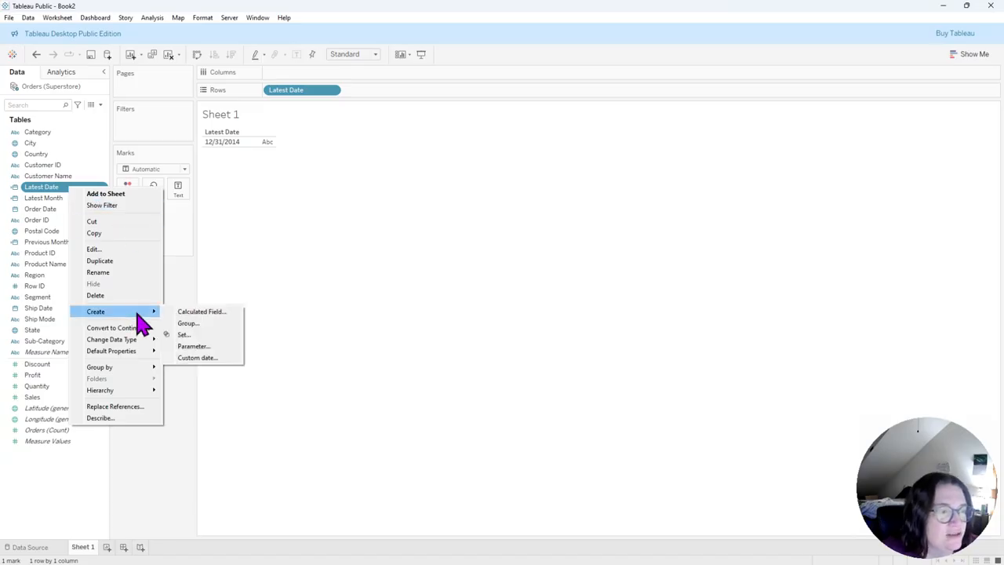
click(220, 313)
text(Latest Year)
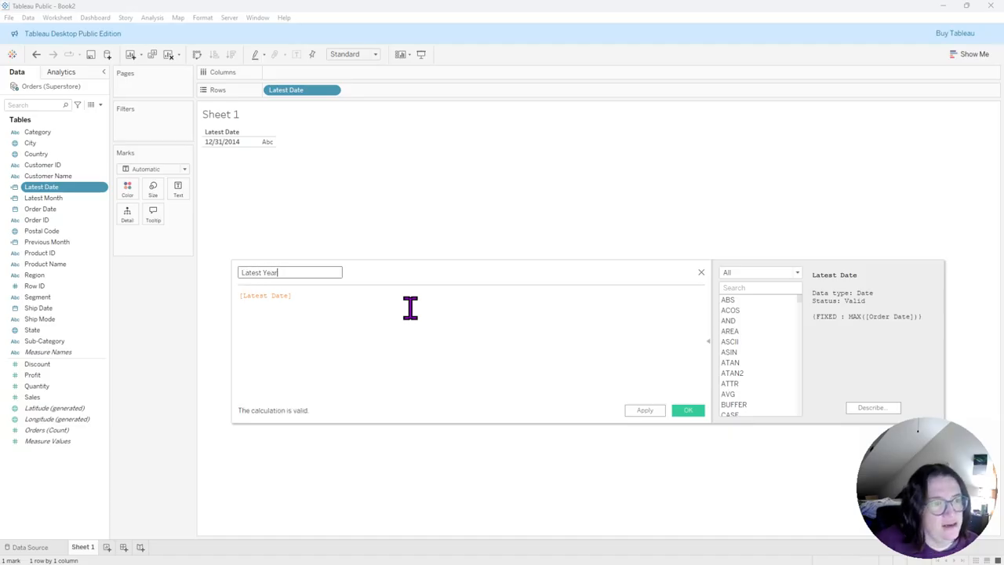
Write the Latest Year formula as DATETRUNC('year',[Latest Date]) and enlarge the formula text
click(275, 308)
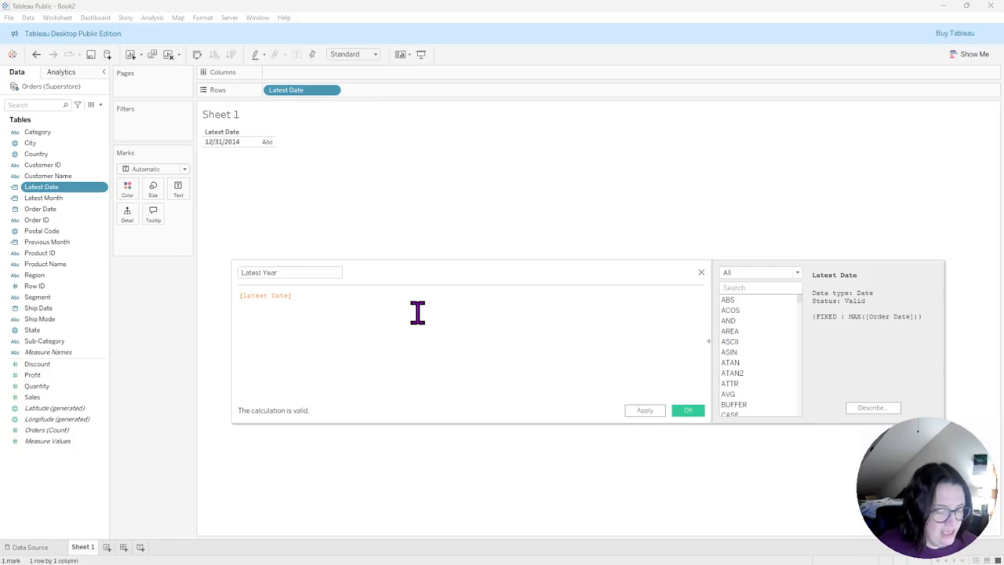
text(DATE)
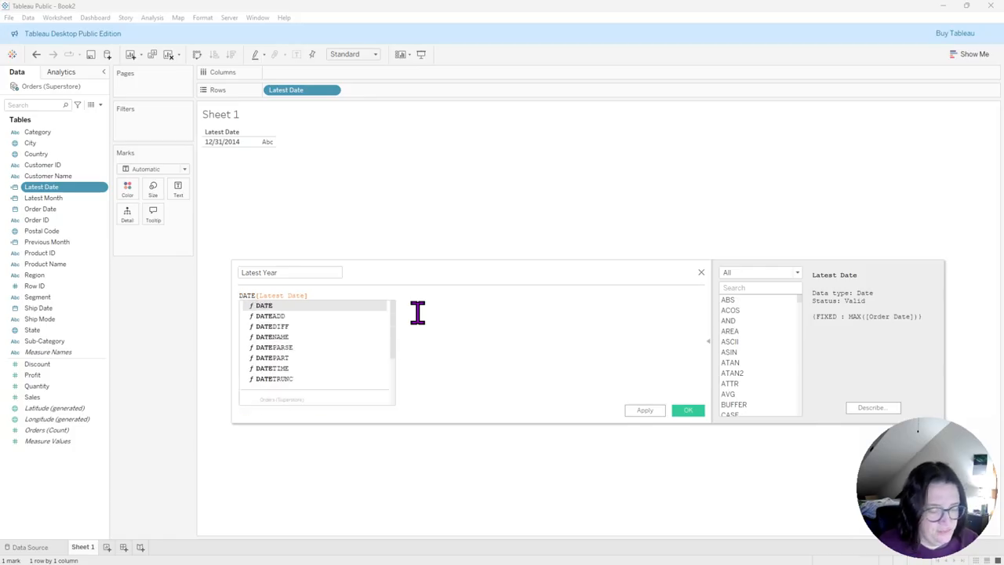
text(TRU)
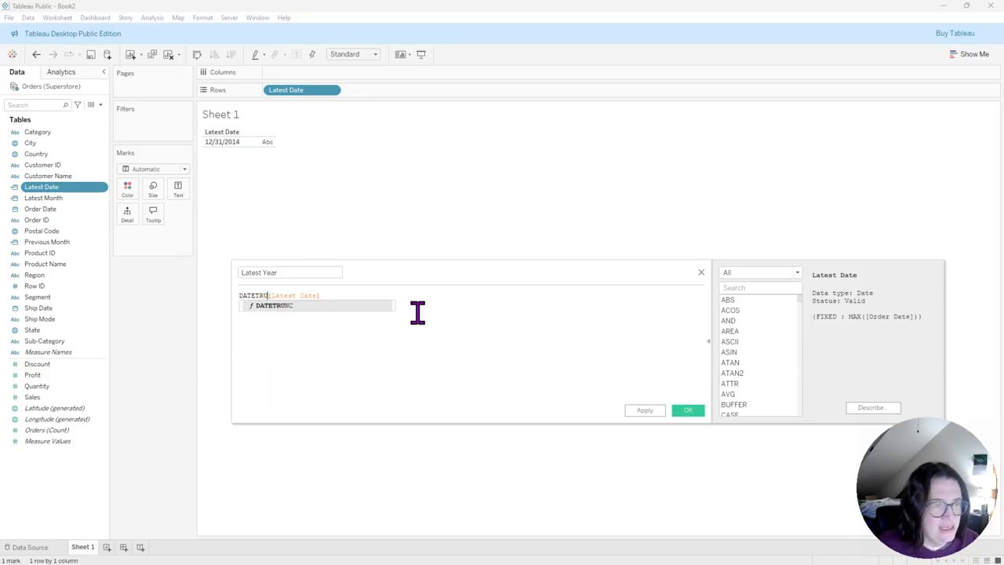
text(NC('year)
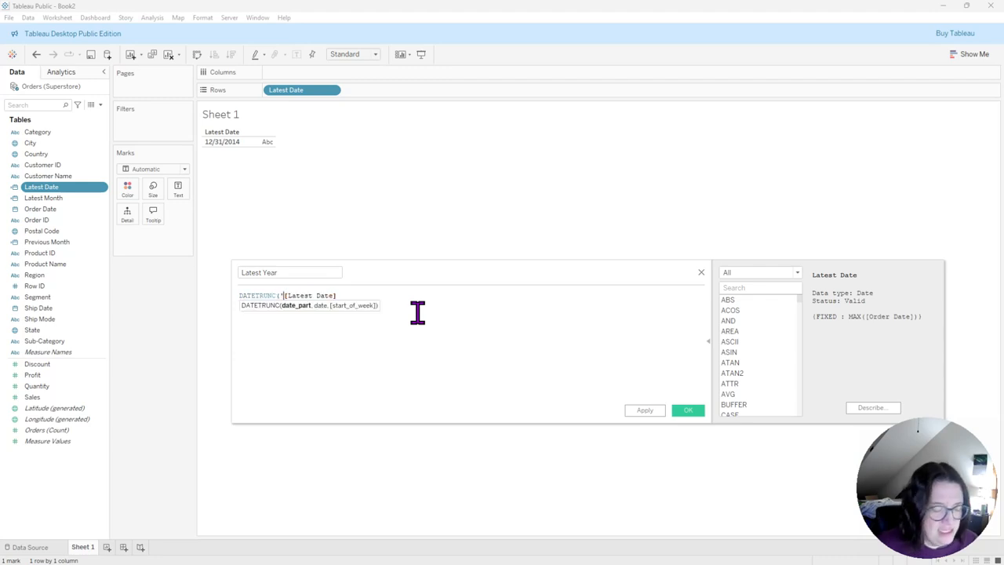
text(',)
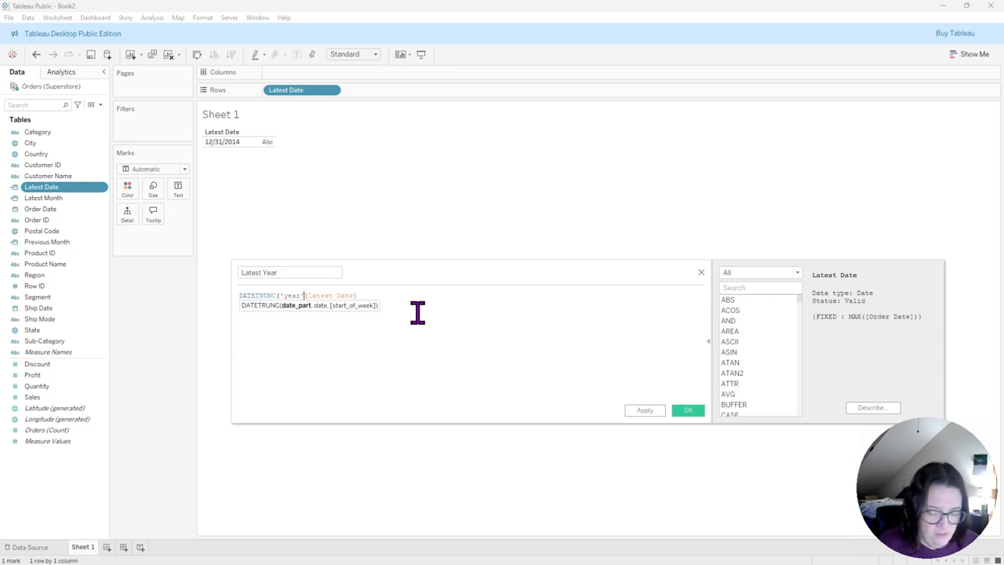
key(End)
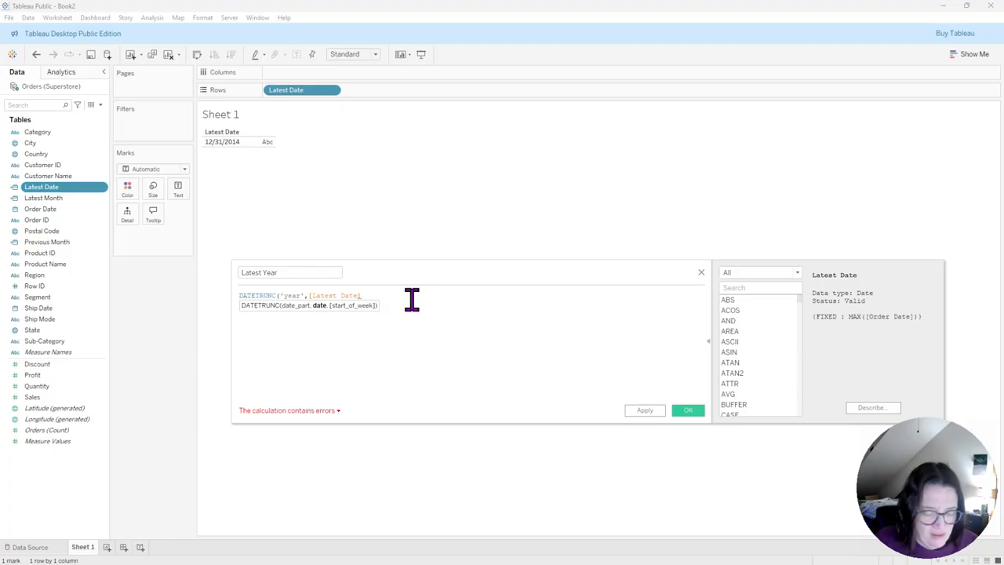
text())
scroll(412, 299, up, 5)
scroll(412, 299, up, 2)
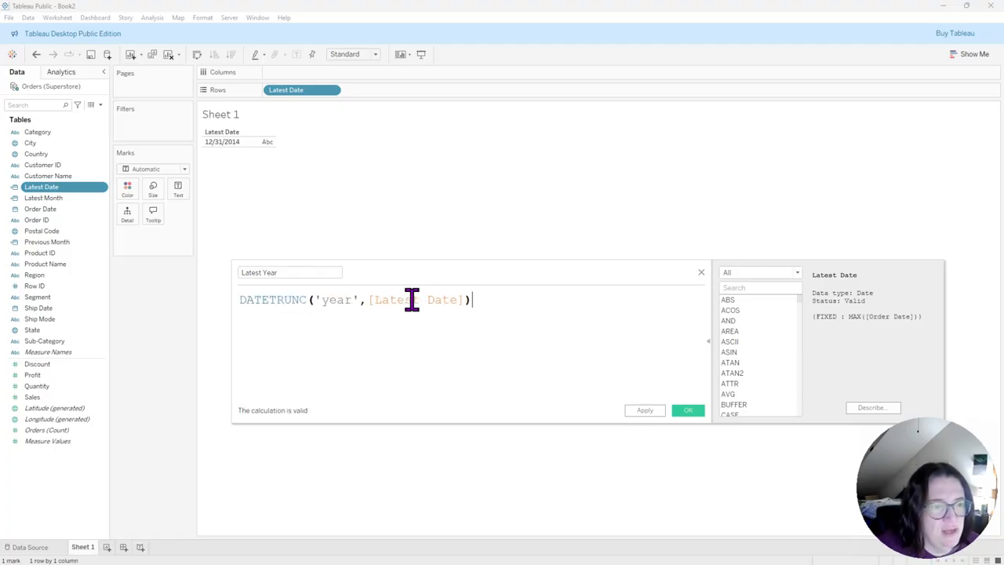
Wrap the formula in DATE so it reads DATE(DATETRUNC('year',[Latest Date])) and save the Latest Year calculation
click(240, 301)
text(DATE()
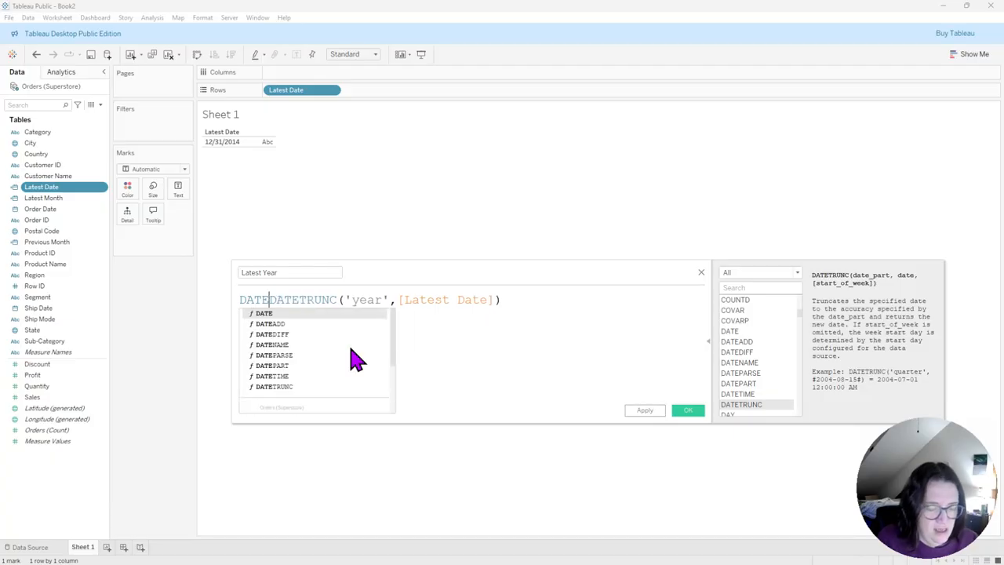
click(562, 298)
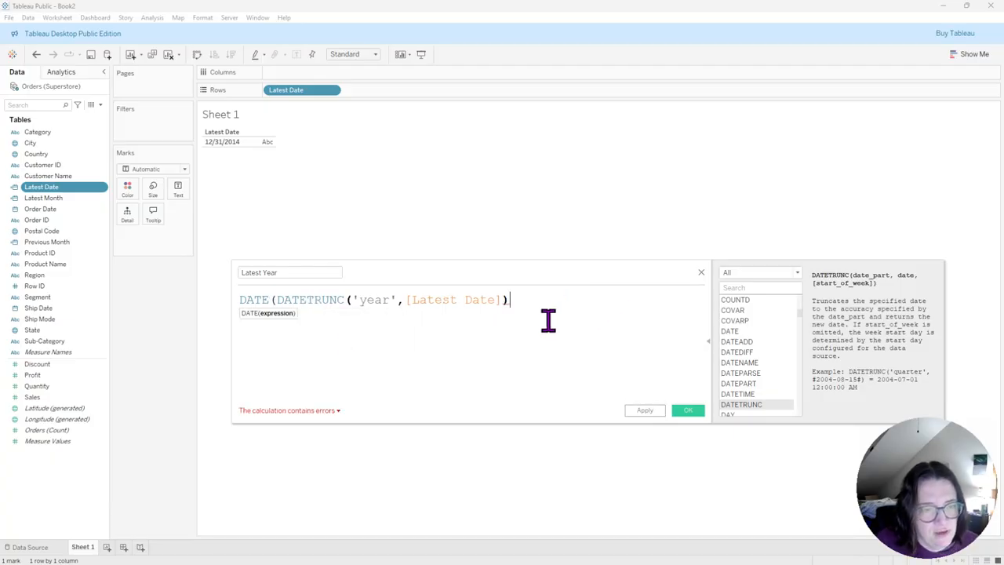
text())
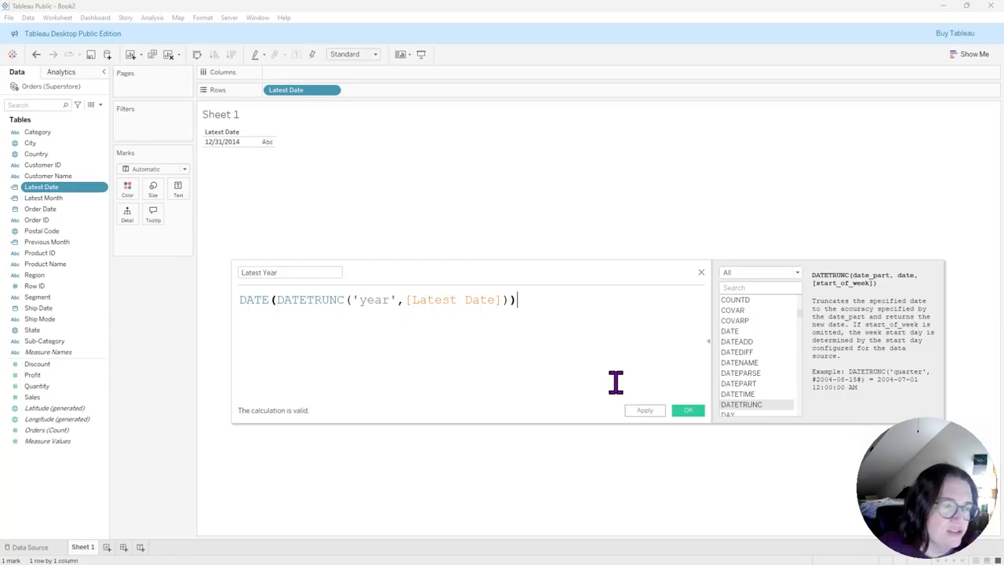
click(689, 411)
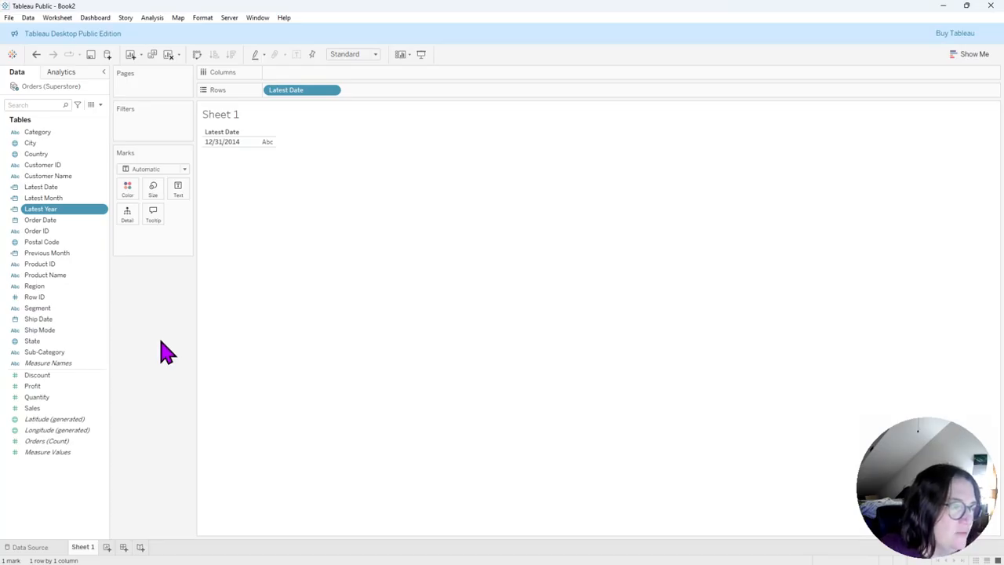
Group the data source's fields by folder instead of by data source table
click(100, 105)
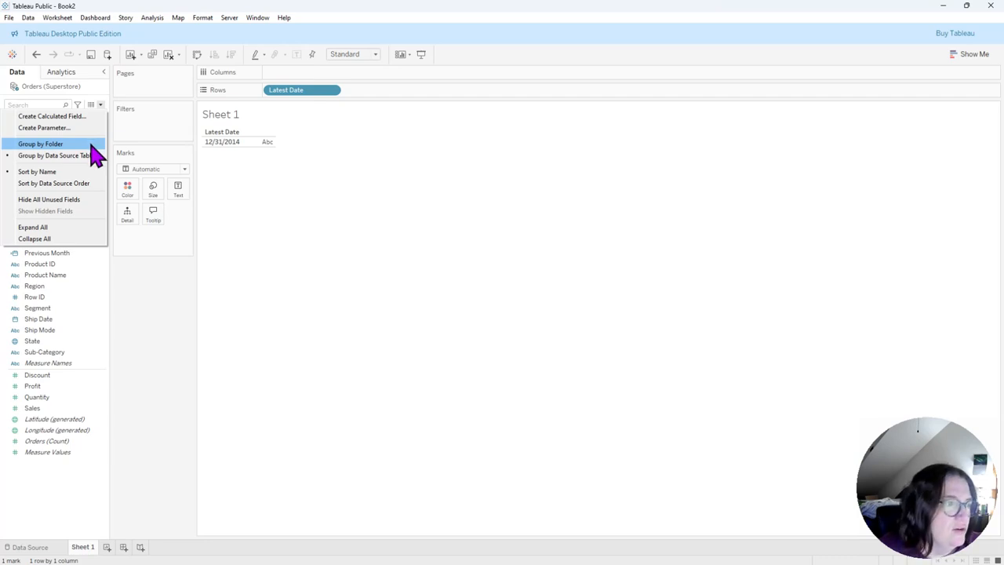
click(90, 145)
click(61, 177)
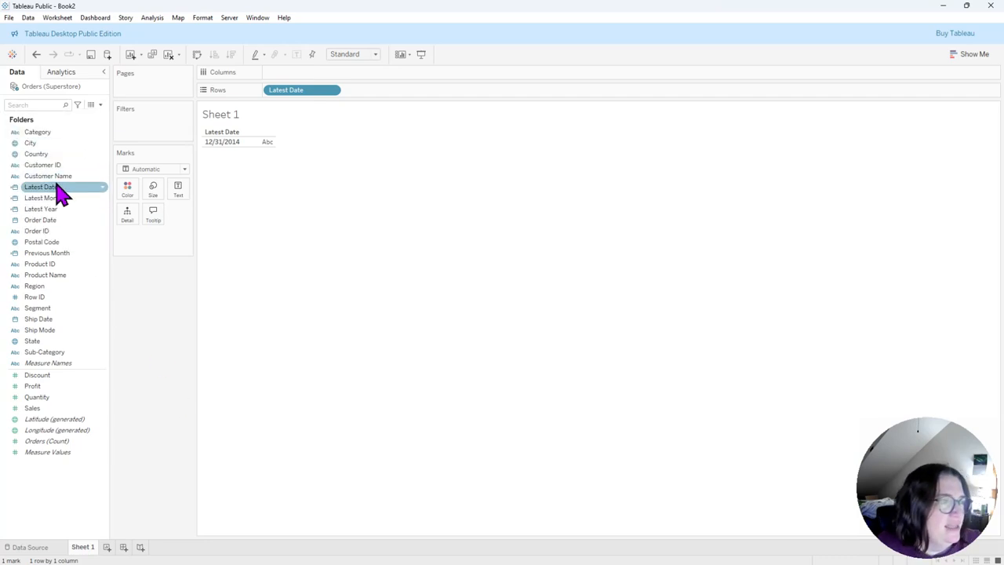
Create a folder named Date Calcs from Latest Date, Latest Month and Latest Year, and move Previous Month into it
click(49, 189)
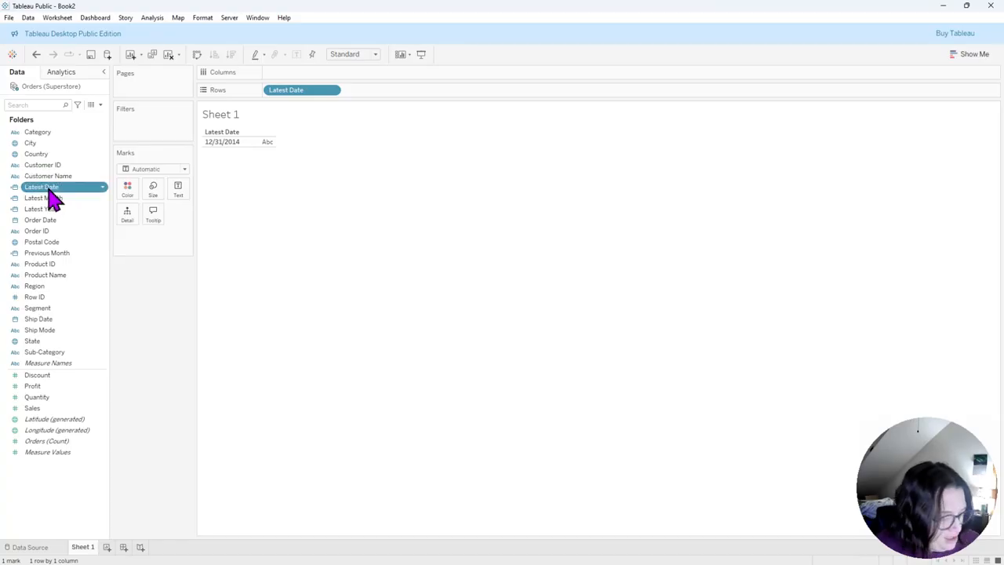
ctrl+click(61, 198)
ctrl+click(66, 208)
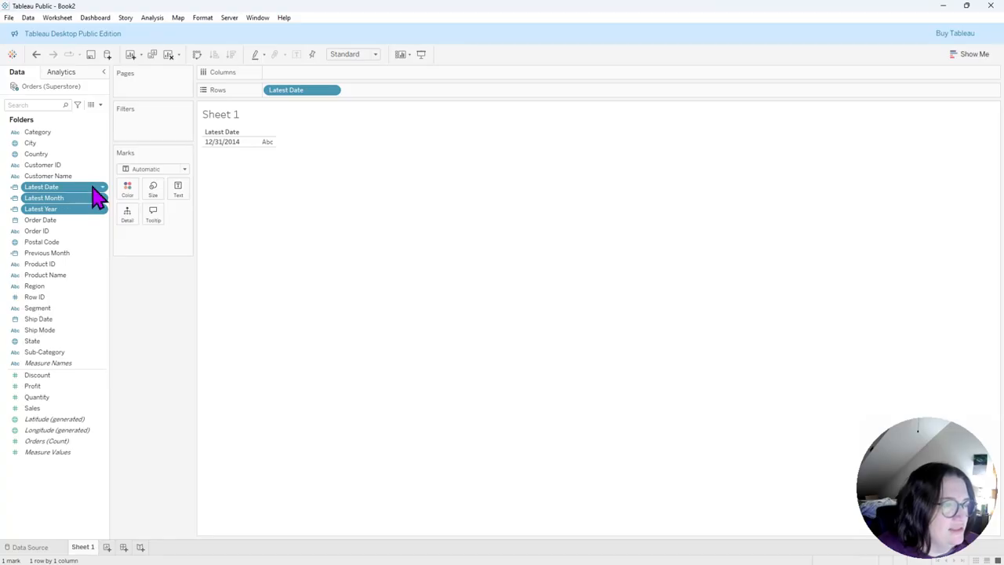
right_click(92, 188)
mouse_move(141, 326)
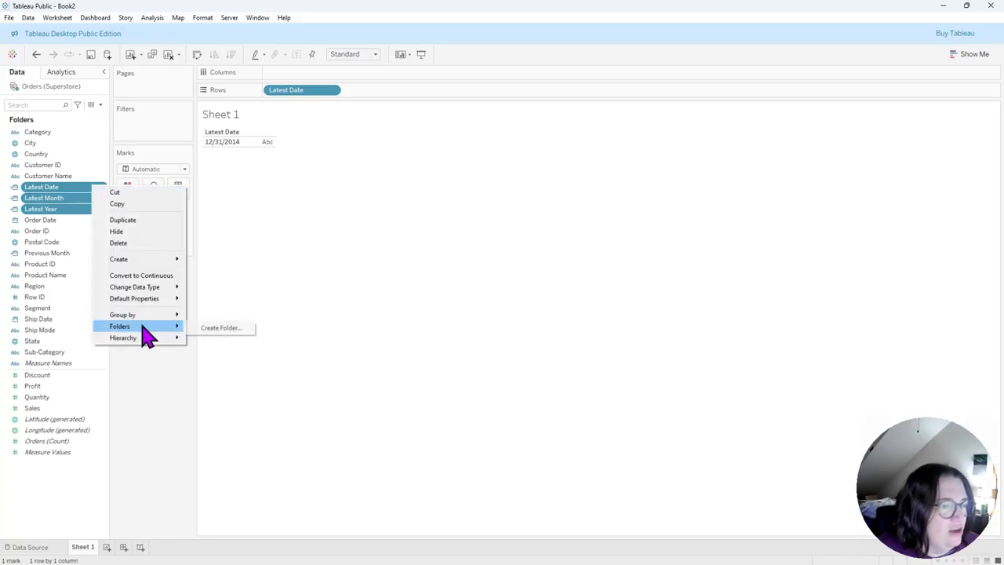
click(220, 328)
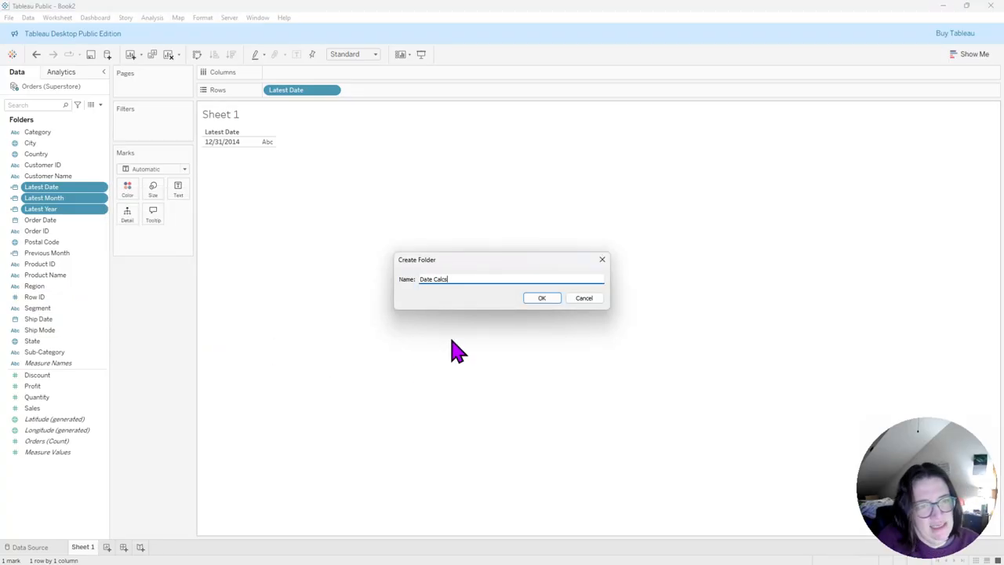
click(542, 299)
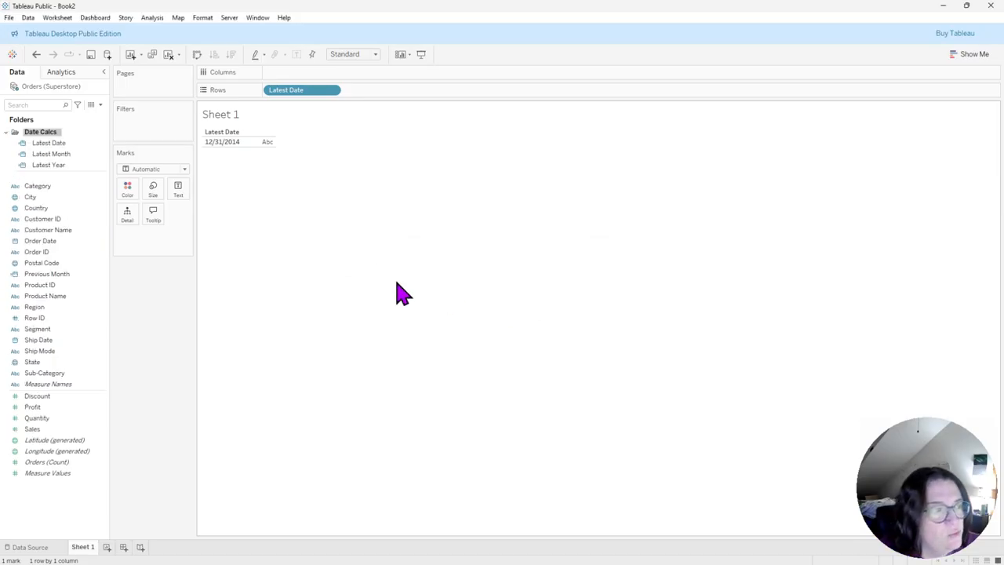
click(67, 275)
drag(57, 279, 63, 141)
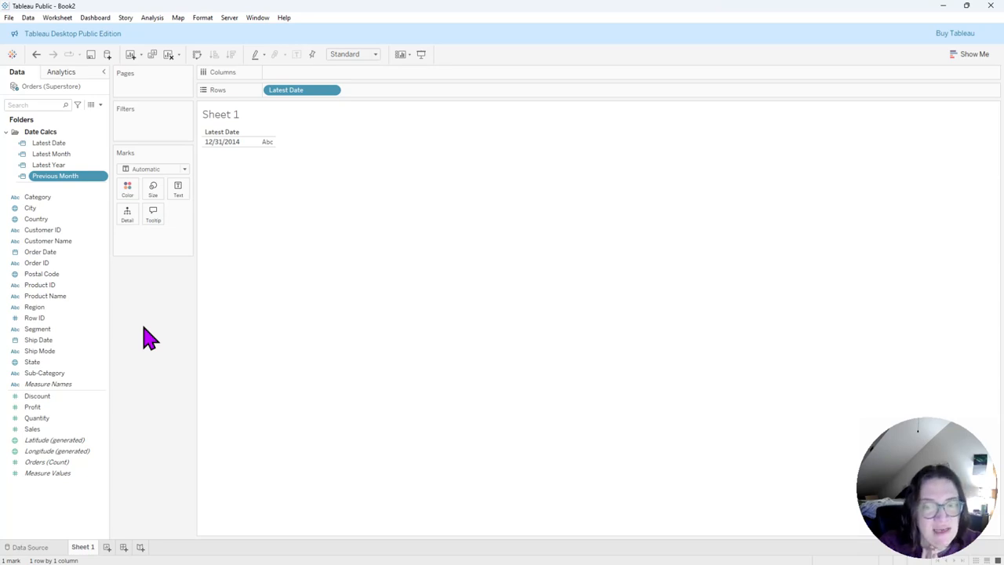
Create a new blank calculated field and name it Sales Curr Month Curr Year
click(101, 105)
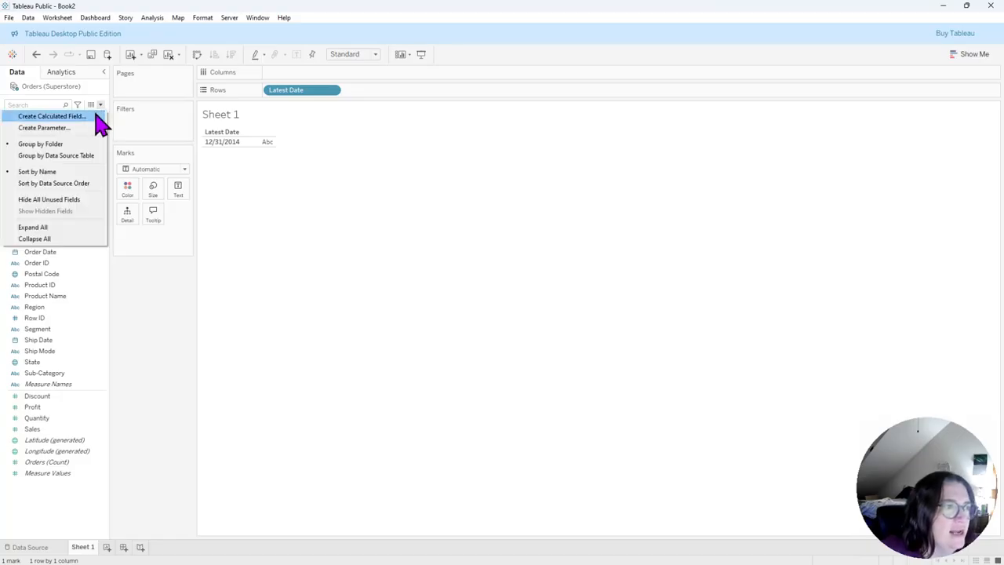
click(98, 118)
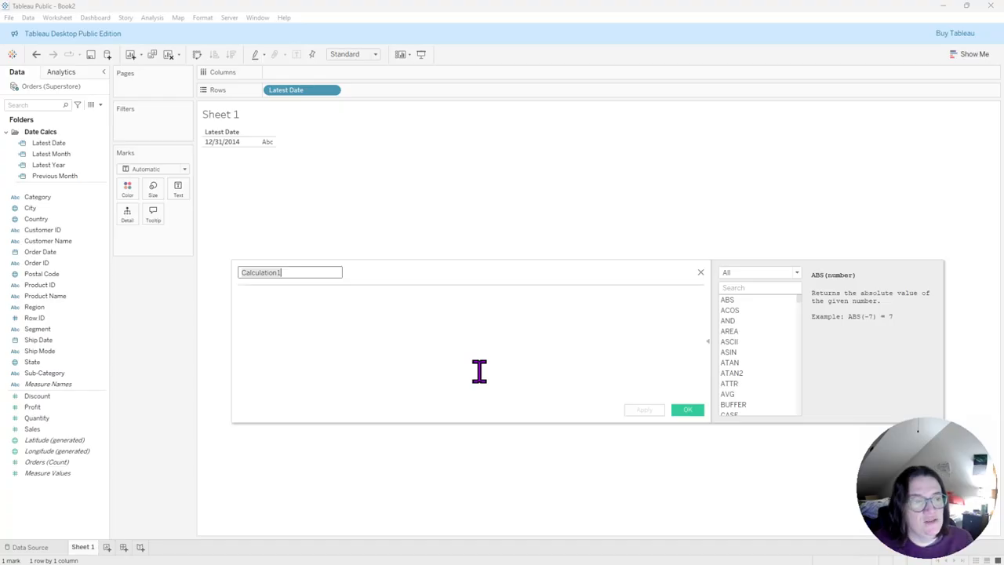
text(Sales Curr Month Curr Year)
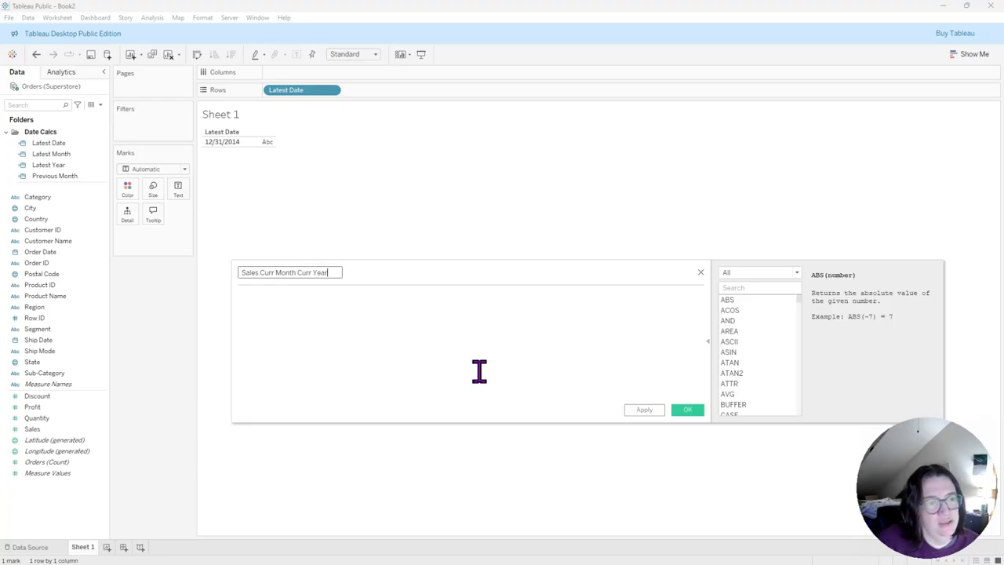
Begin the Sales Curr Month Curr Year formula with IF DATETRUNC('year',[Order Date]) =, using the Order Date field from the data source
click(479, 371)
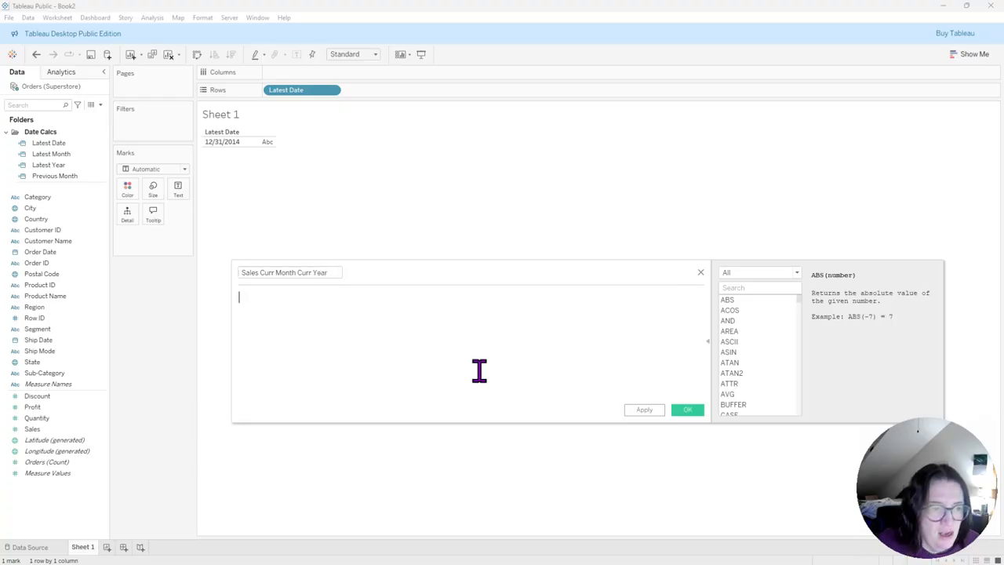
text(IF DATR)
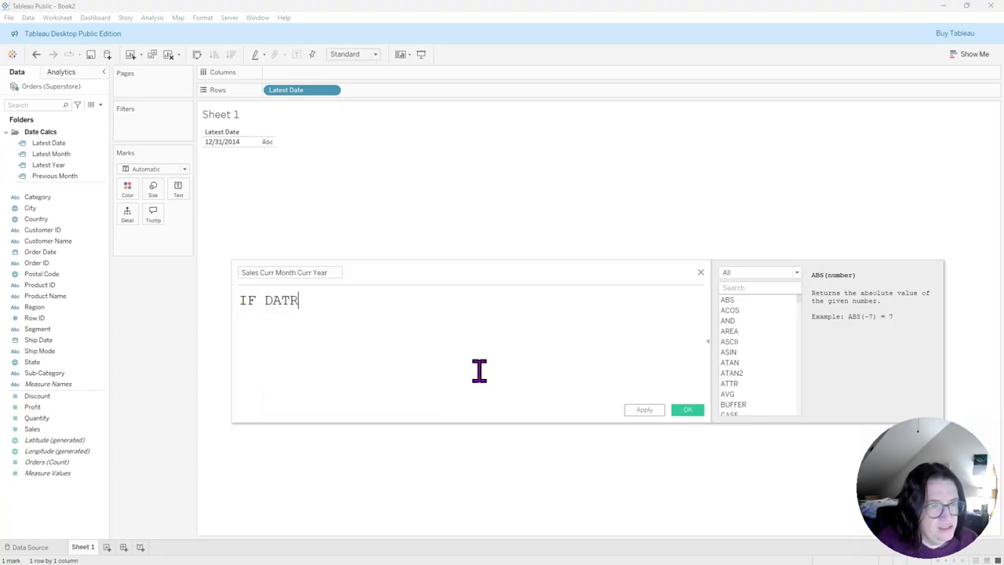
key(BackSpace)
text(ETR)
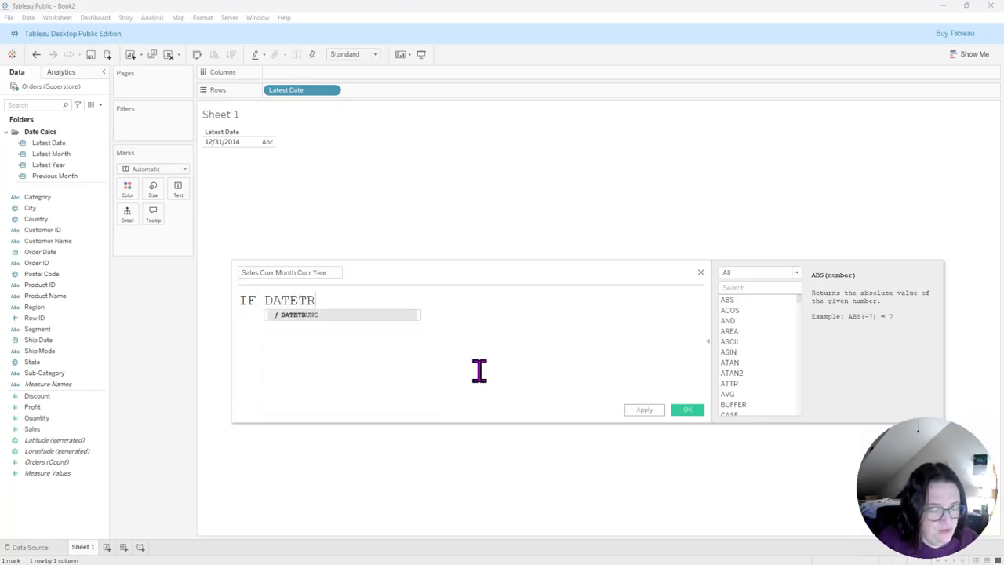
text(UNC()
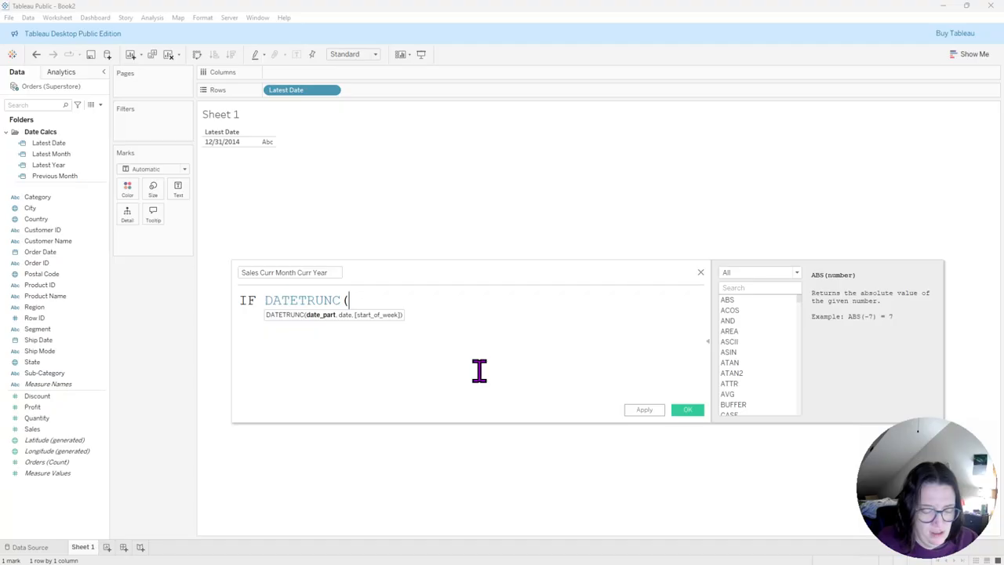
text('year',)
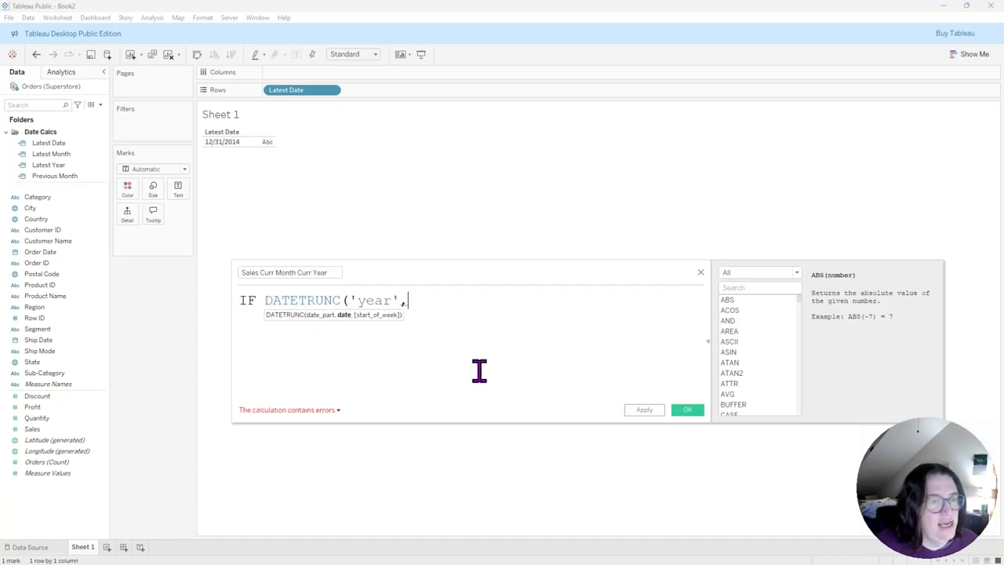
click(61, 254)
drag(63, 259, 471, 318)
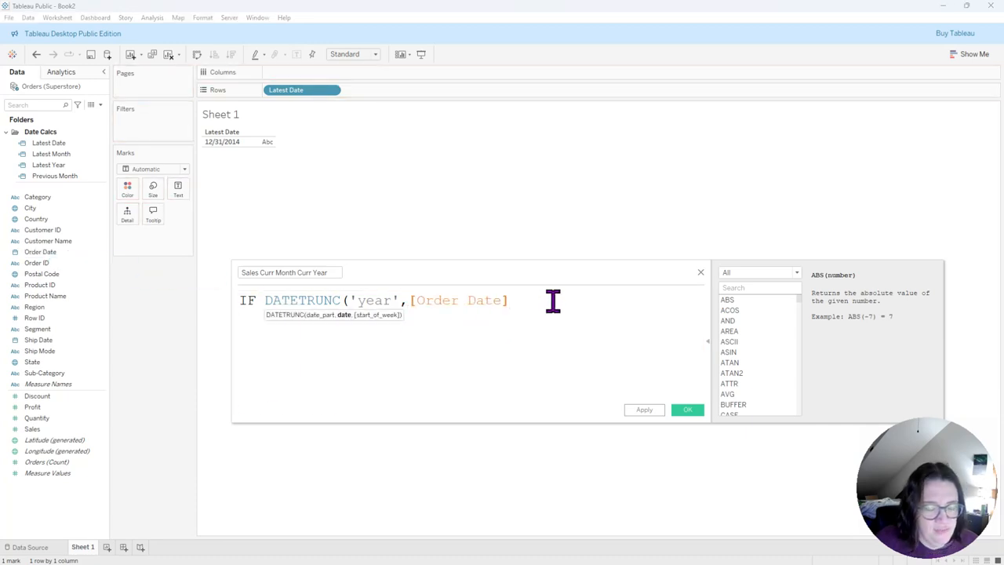
text())
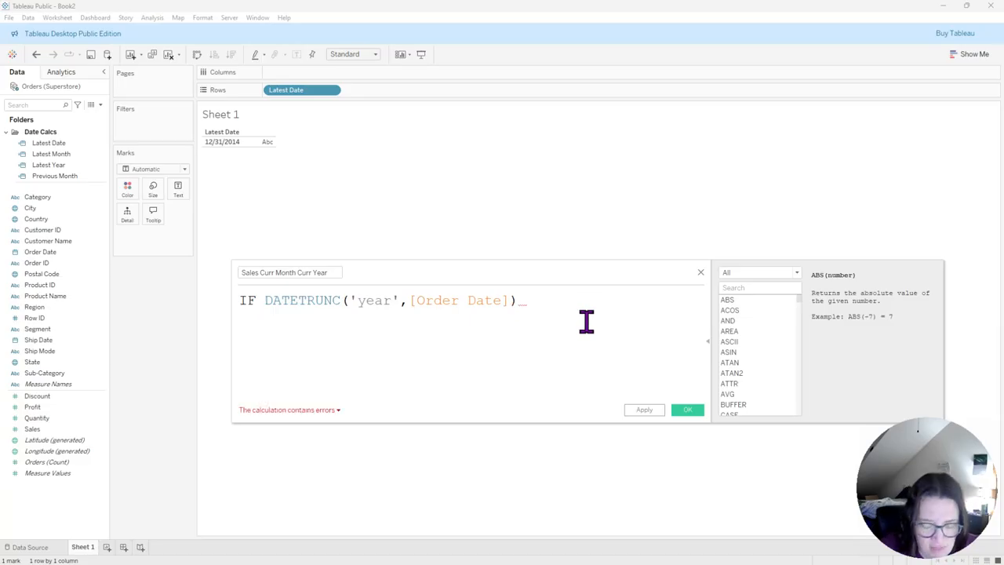
text( =)
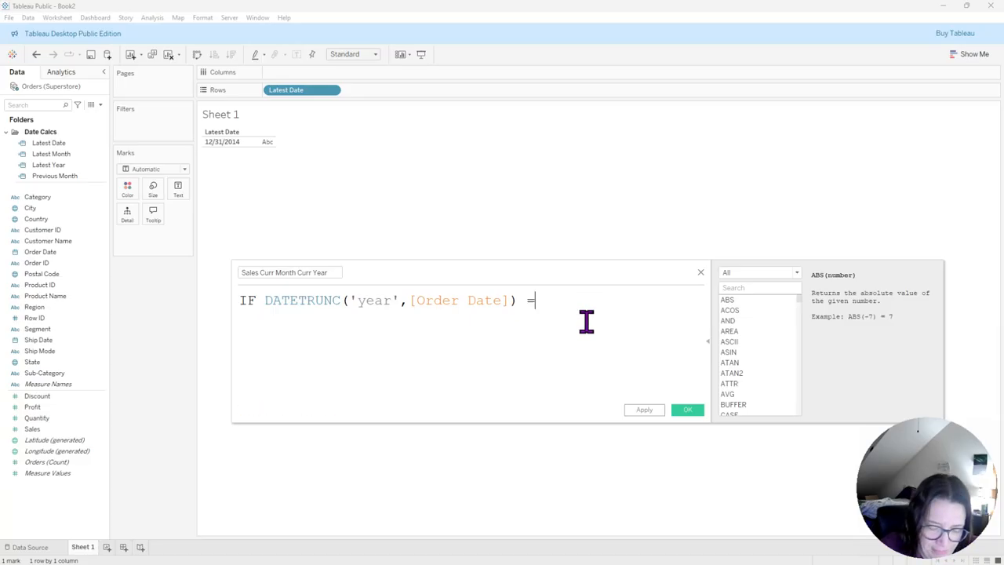
Complete the formula's year condition on a new line with DATETRUNC('year',[Latest Year]), using the Latest Year field from Date Calcs
key(Return)
text(DA)
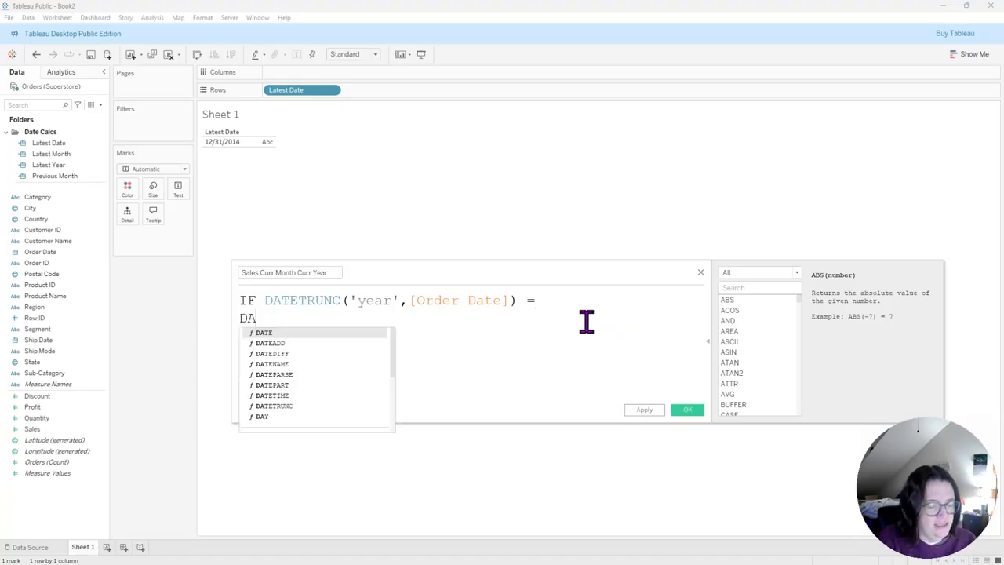
text(TETRUNC)
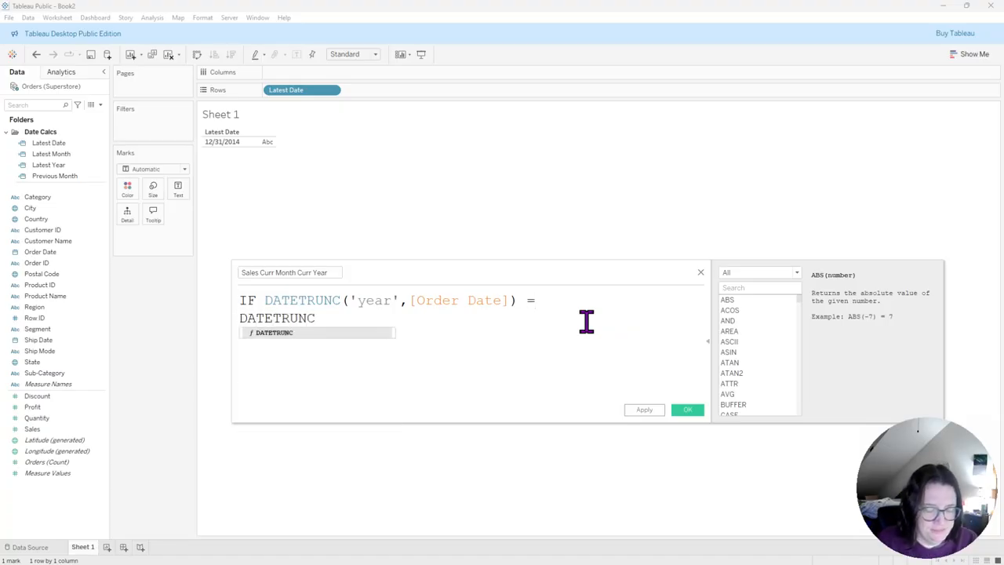
text(('year',)
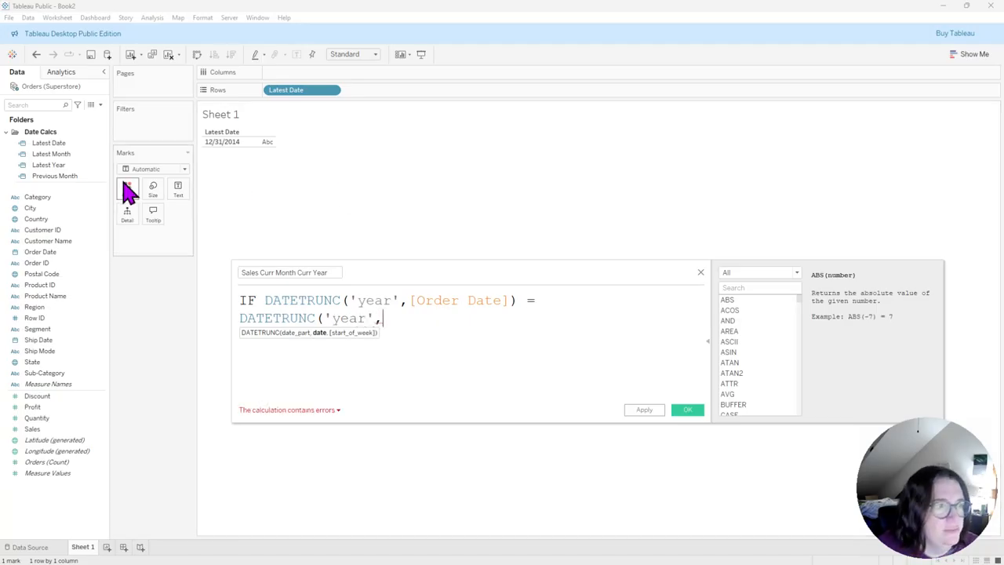
drag(63, 165, 502, 328)
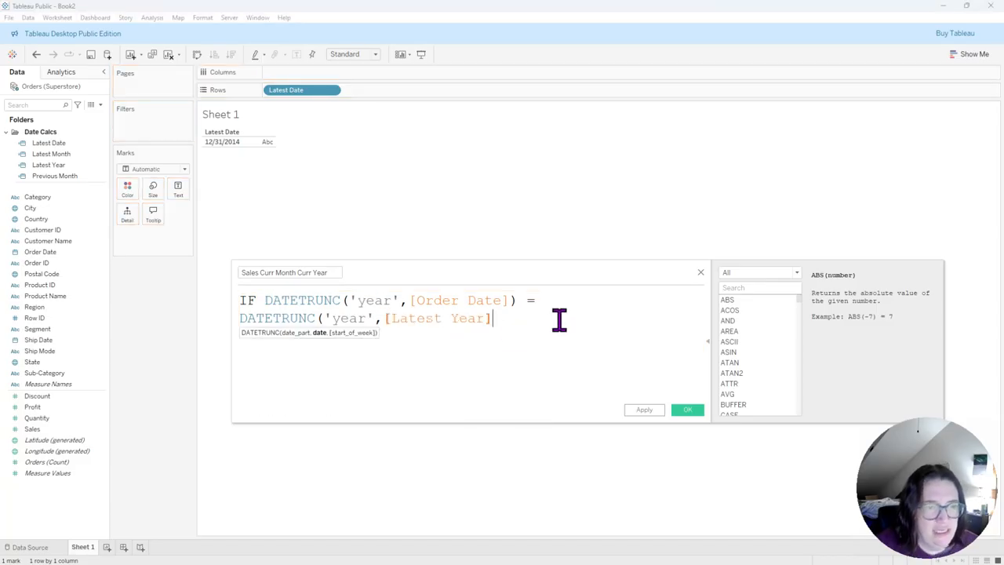
text())
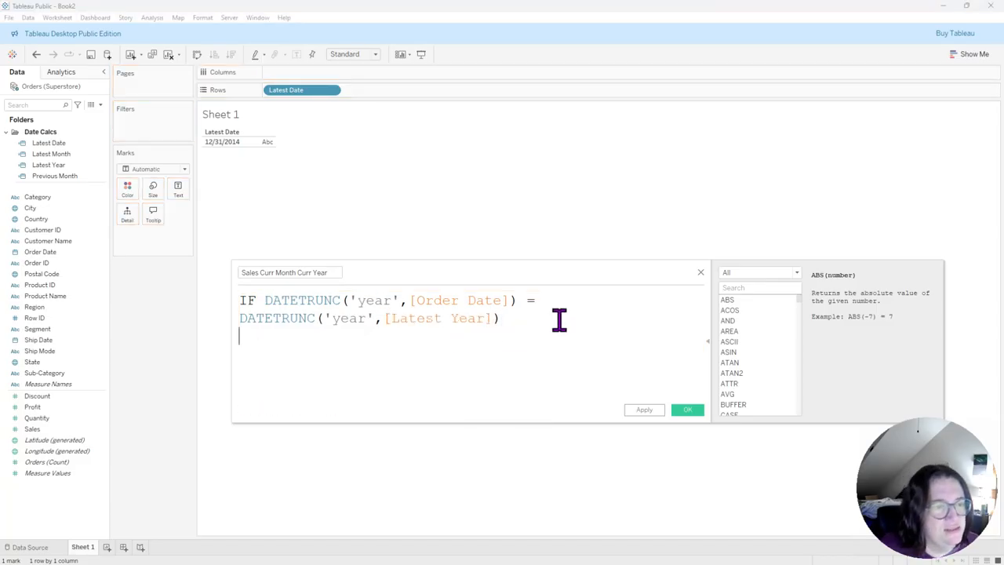
key(Return)
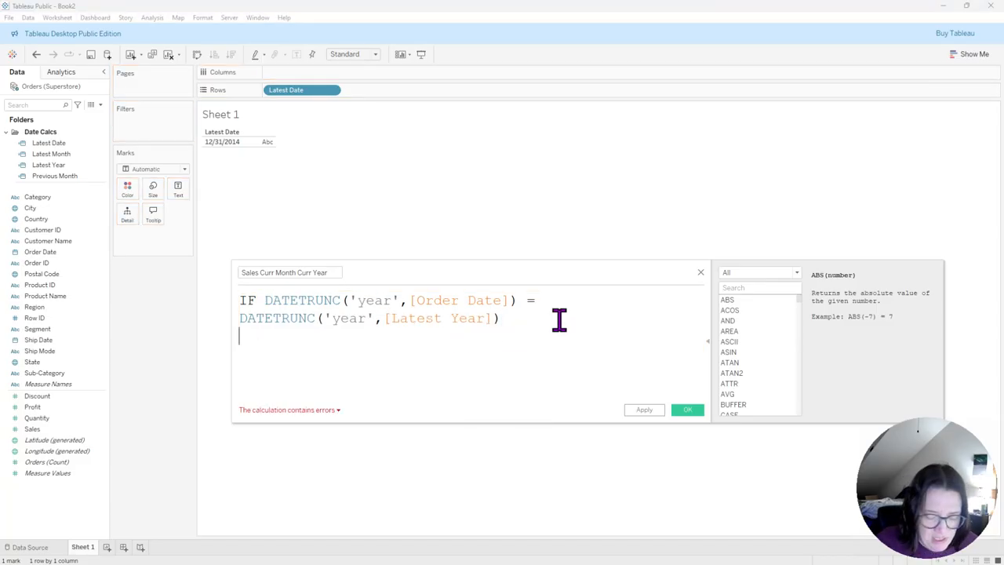
Add the condition AND DATETRUNC('month',[Order Date]) = DATETRUNC('month',[Latest Month]) to the formula
text(AND D)
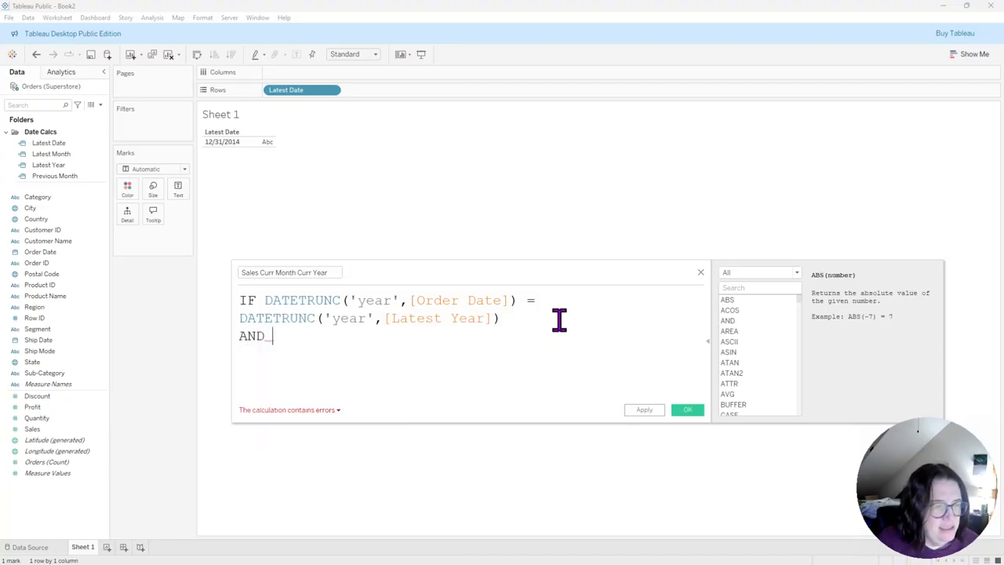
text(DATETRUNC('month',)
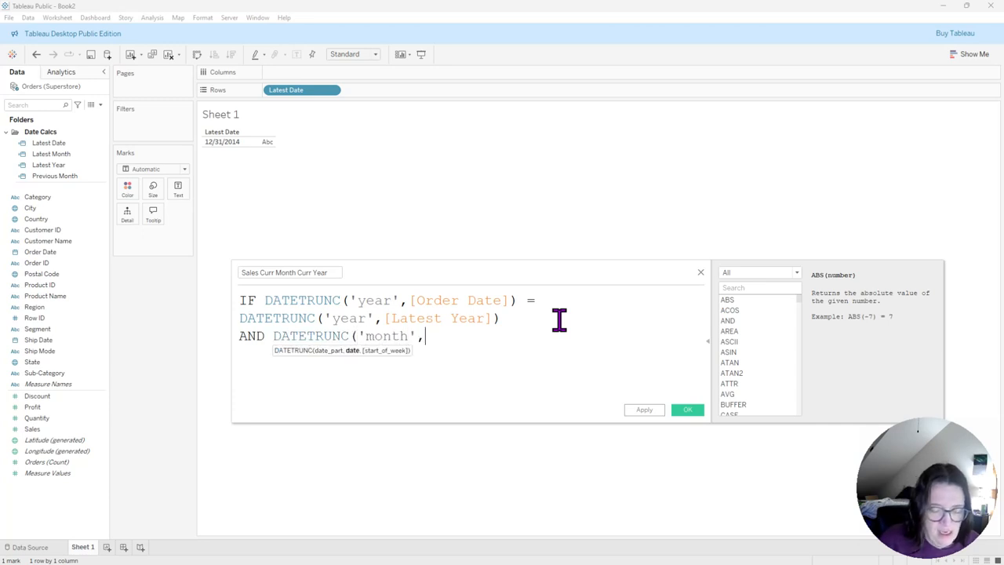
text([Order)
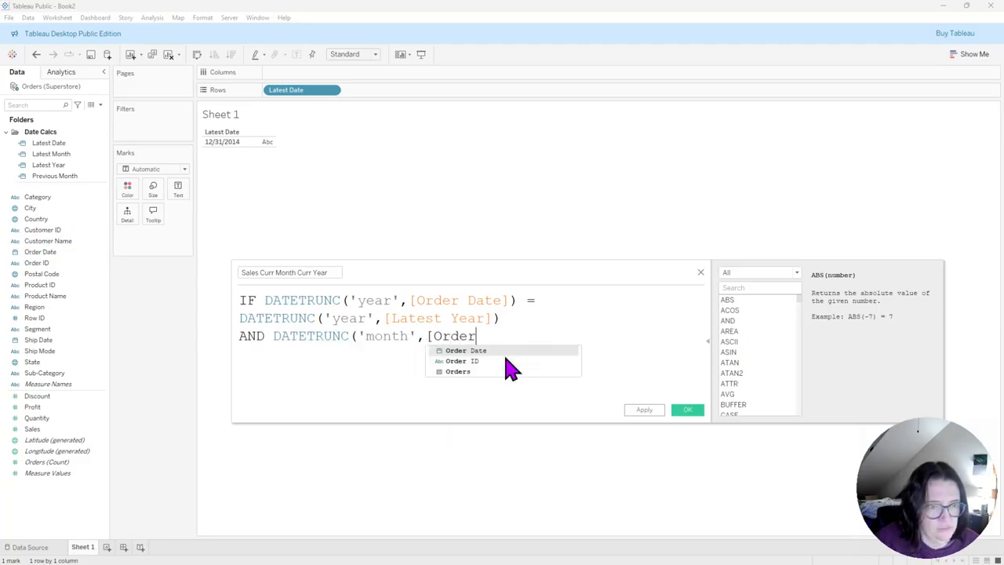
click(522, 350)
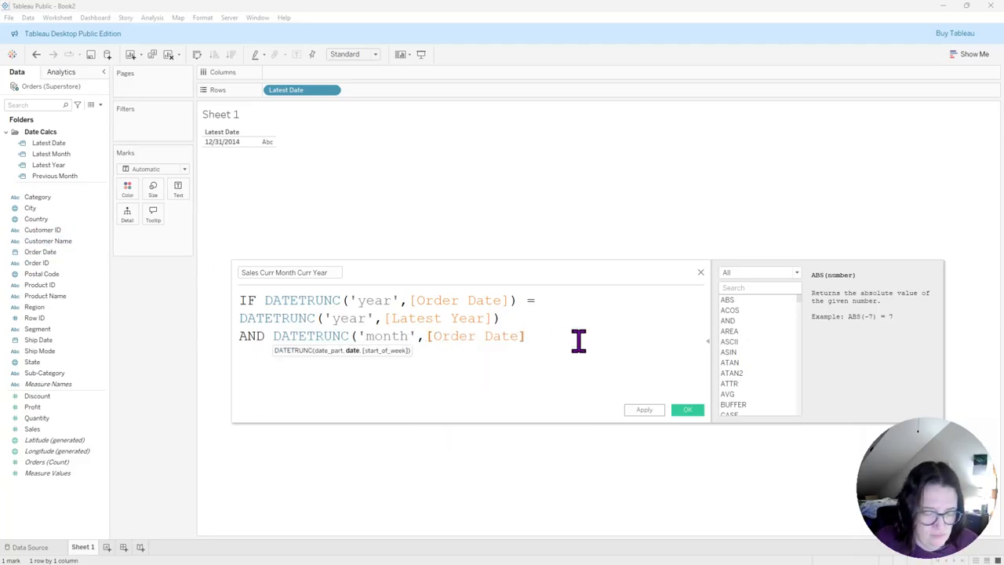
text() = DATETRU)
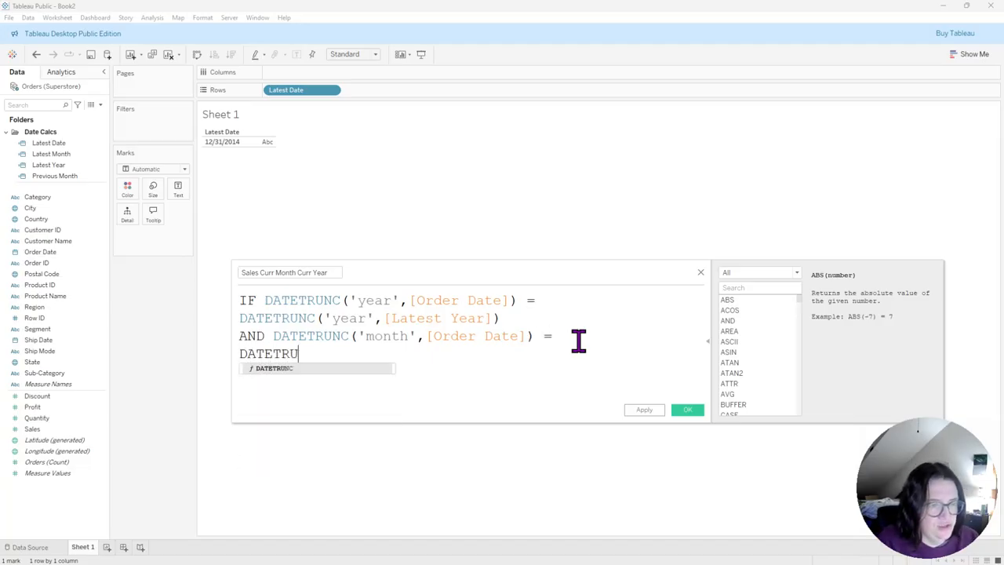
text(NC('m)
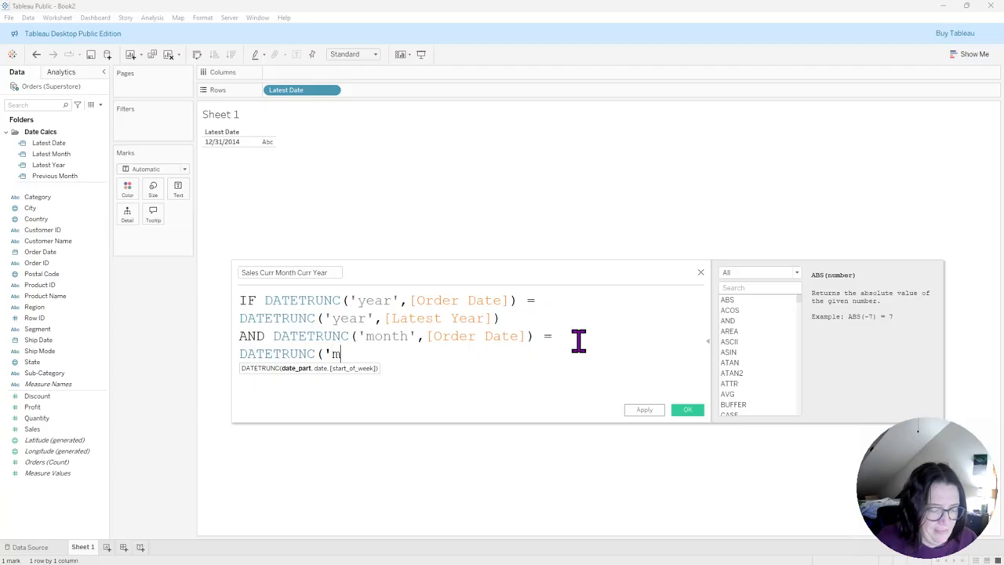
text(onth',)
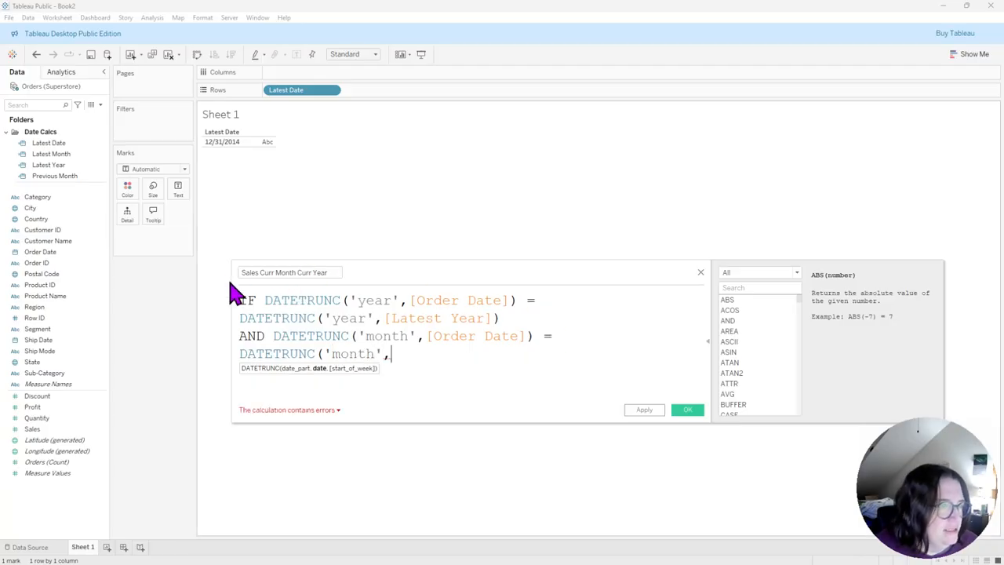
drag(93, 164, 505, 352)
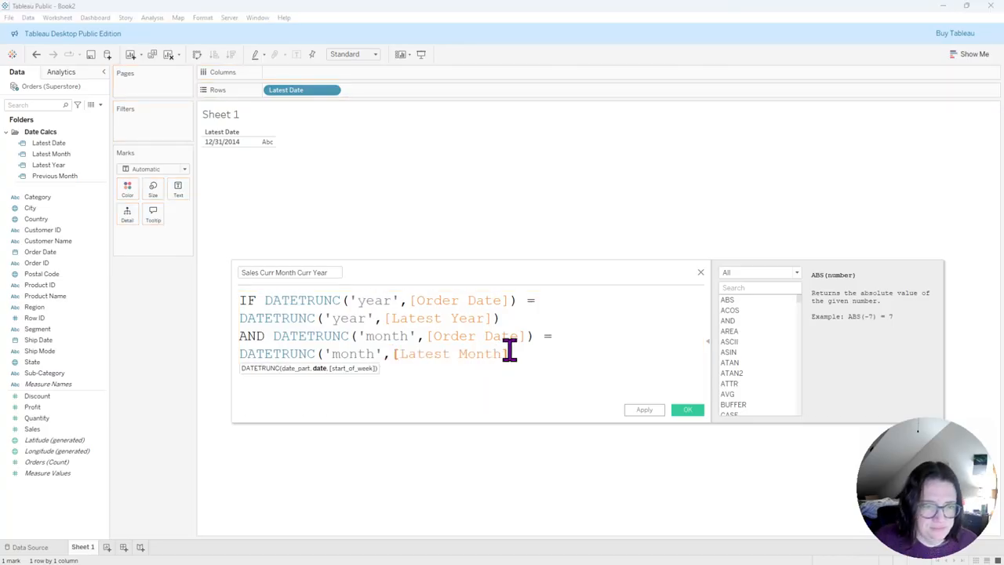
text())
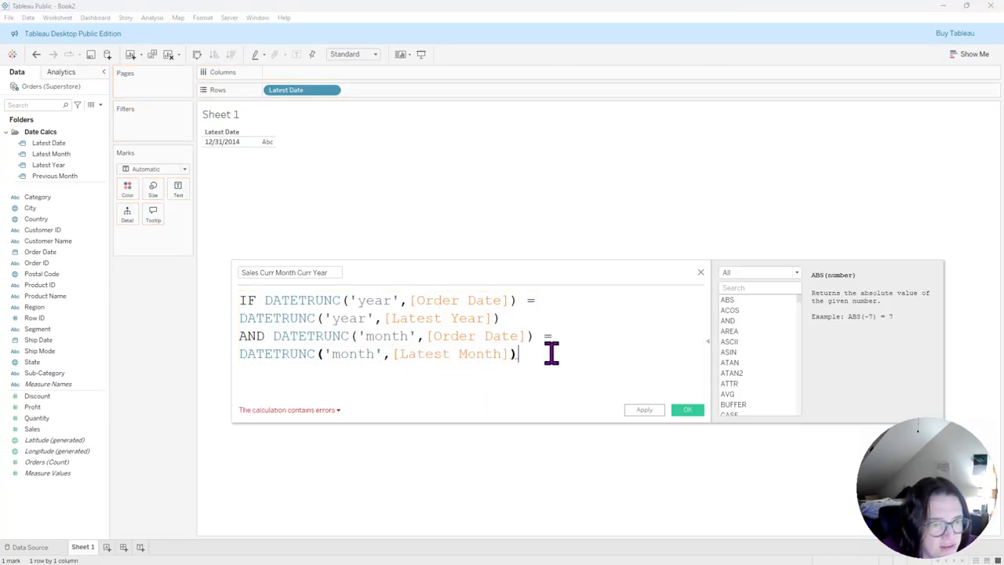
Finish the formula with THEN [Sales] and a closing END on separate lines
key(Return)
text(THEN)
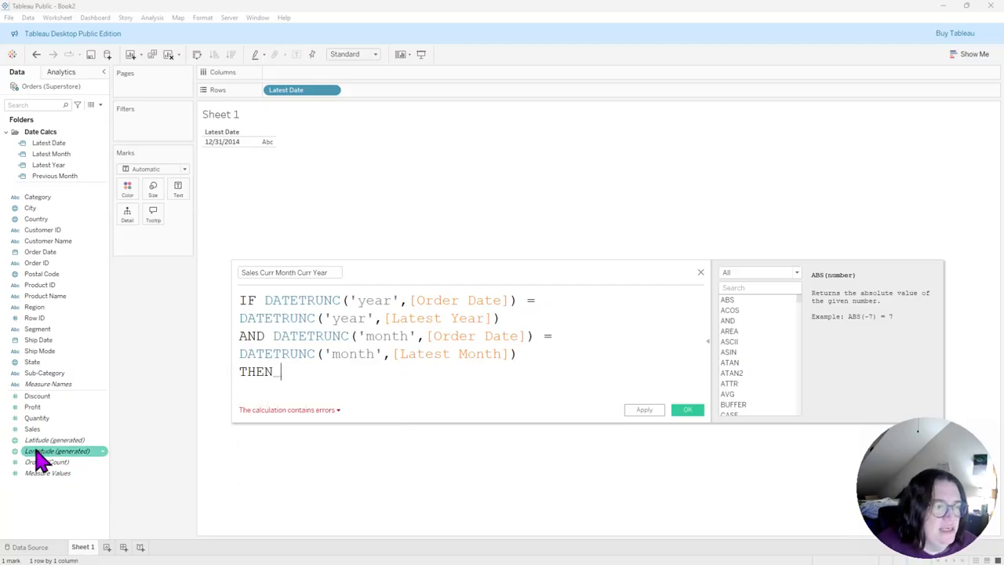
drag(33, 429, 345, 391)
key(Return)
text(END)
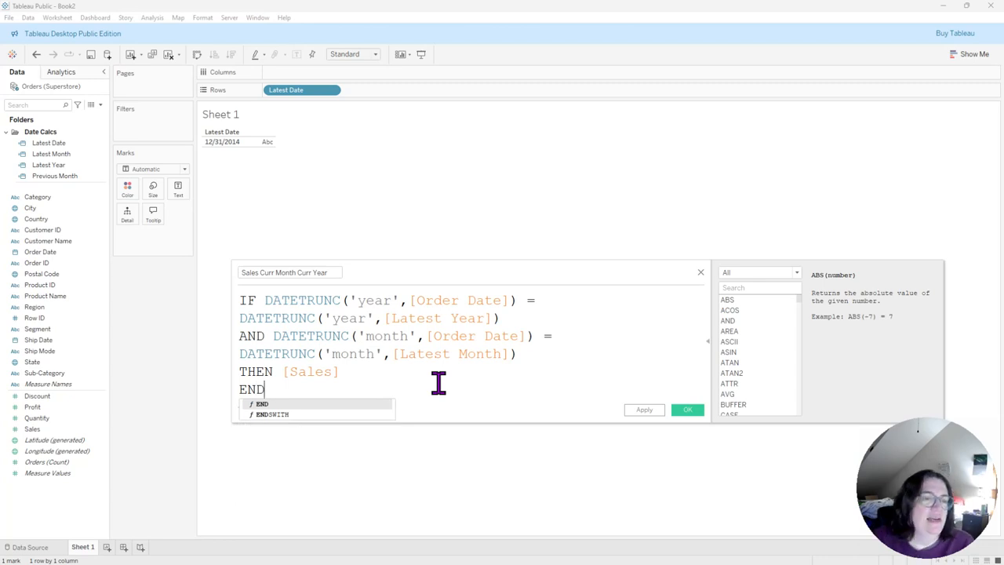
click(436, 378)
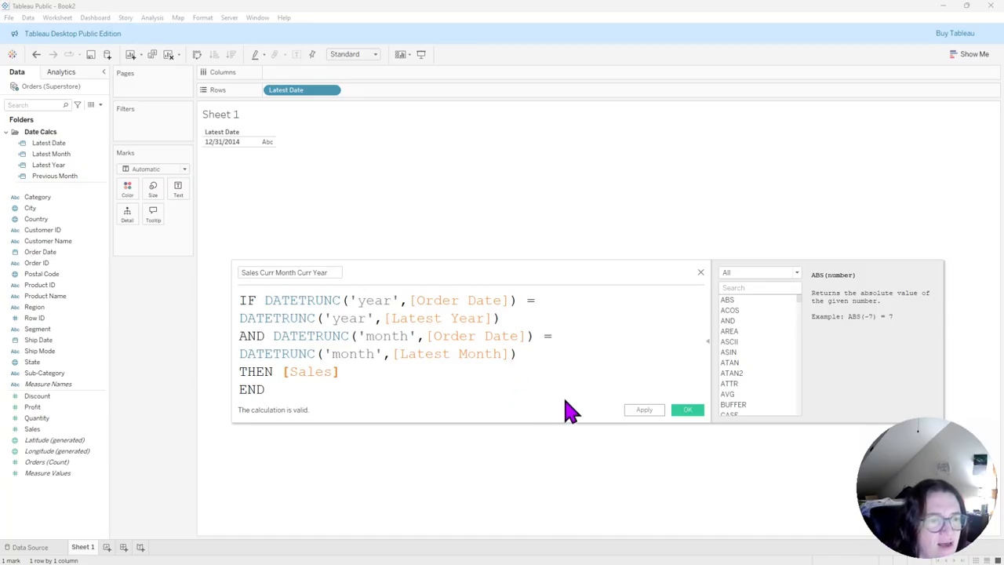
Review the formula's year and month conditions and save the Sales Curr Month Curr Year calculated field
drag(508, 318, 349, 300)
click(503, 387)
drag(536, 352, 425, 338)
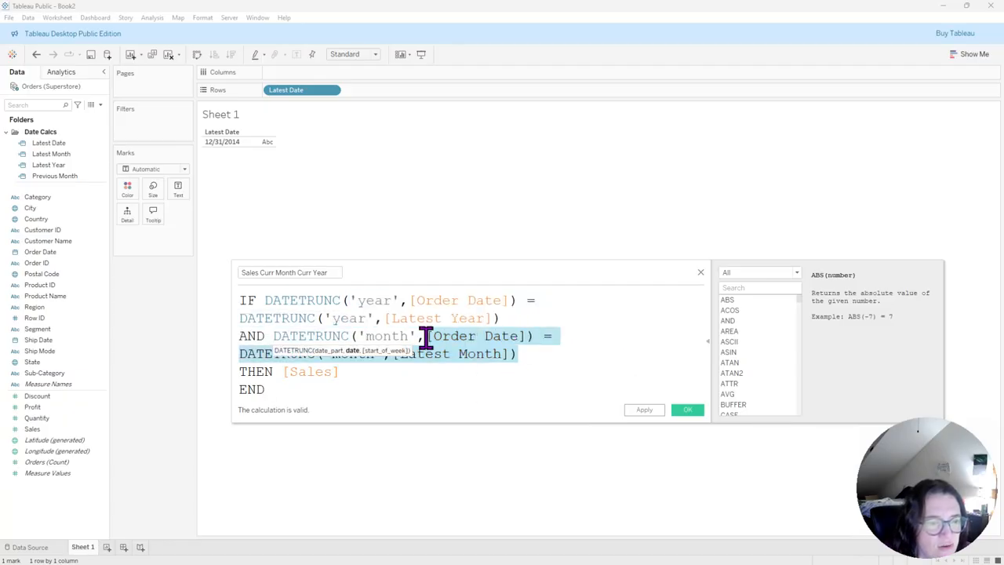
click(558, 383)
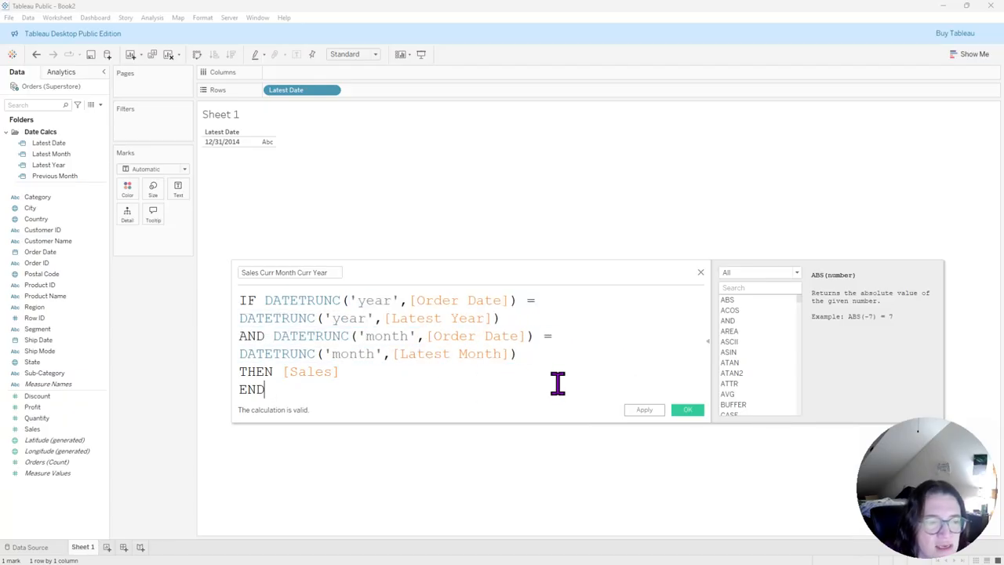
click(354, 372)
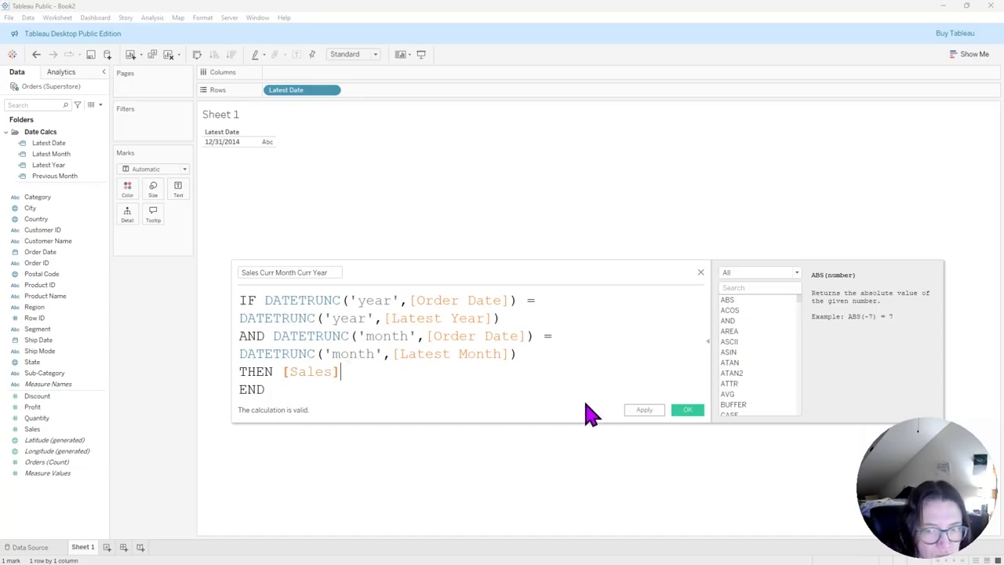
click(689, 411)
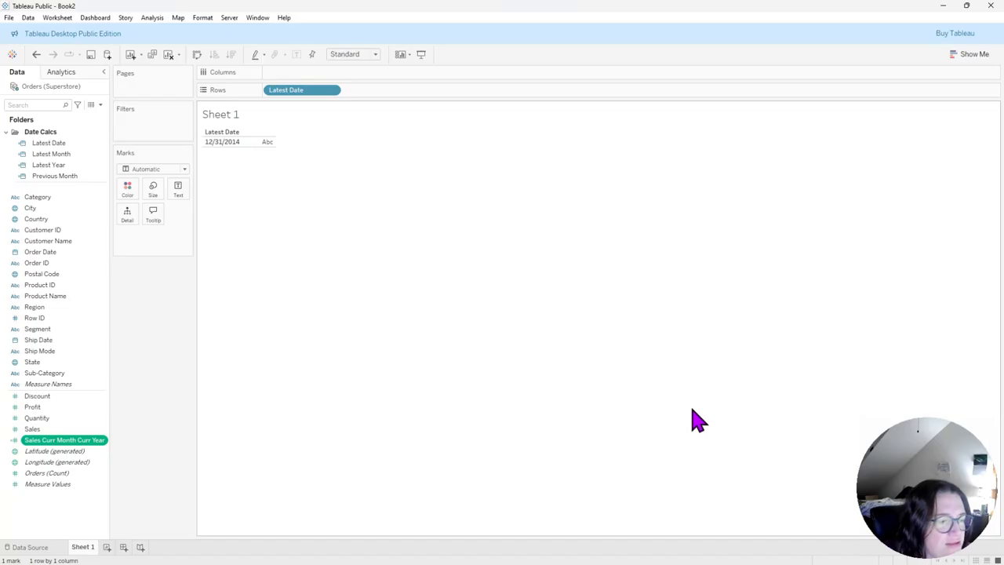
Create a new worksheet and place Order Date on Columns as the discrete Month date part
click(108, 548)
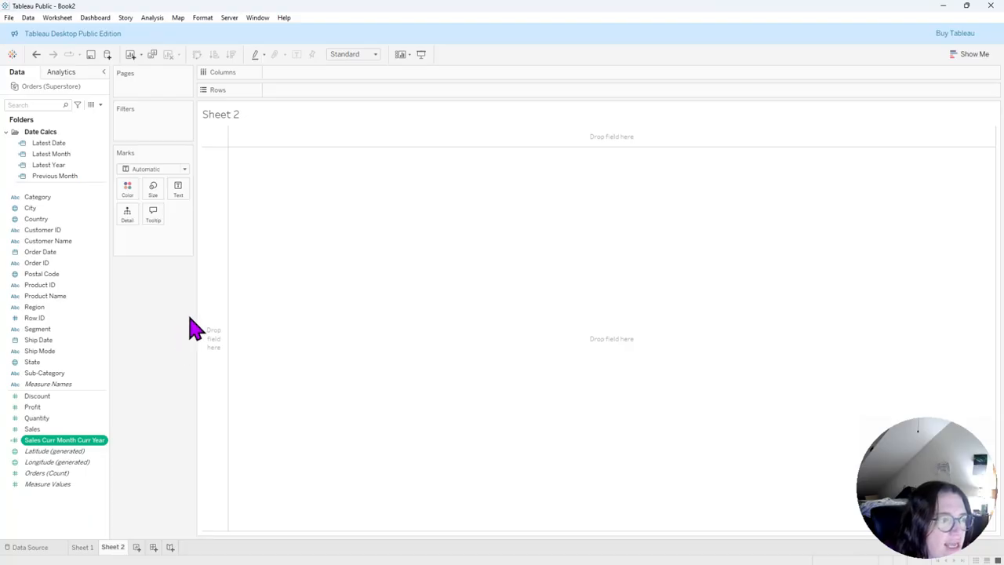
drag(43, 253, 308, 81)
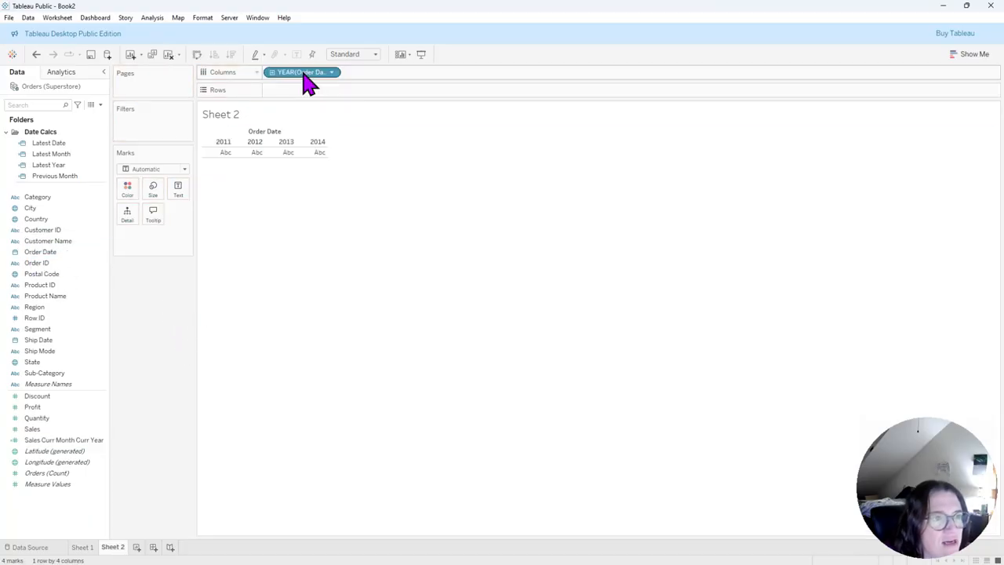
click(332, 75)
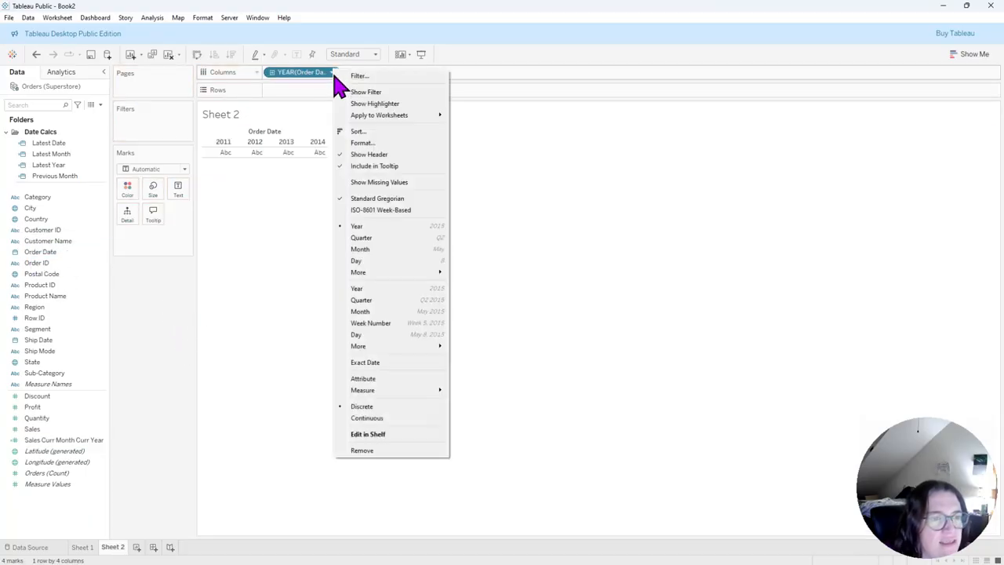
click(378, 249)
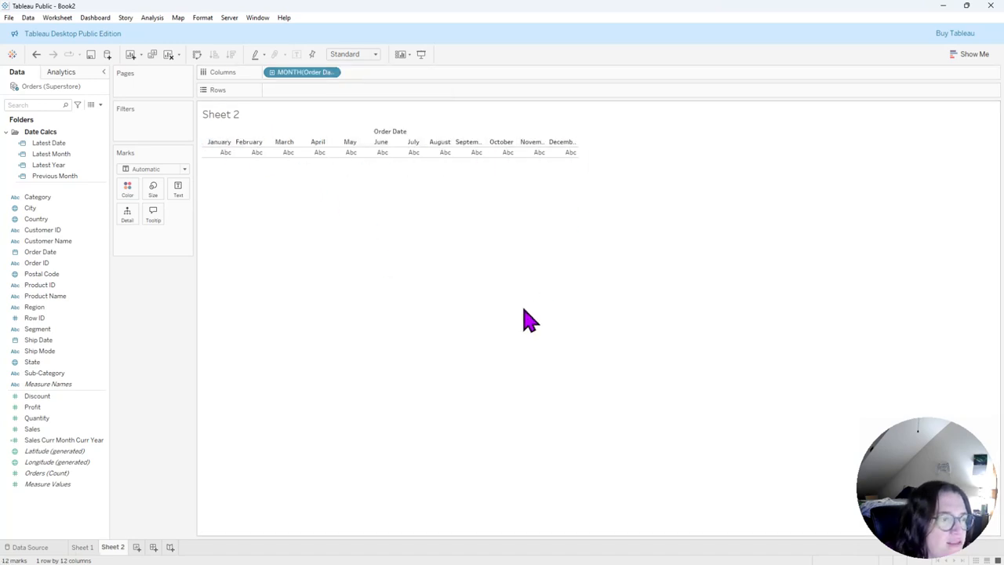
Place Order Date on Rows as the discrete Day date part
drag(52, 252, 312, 90)
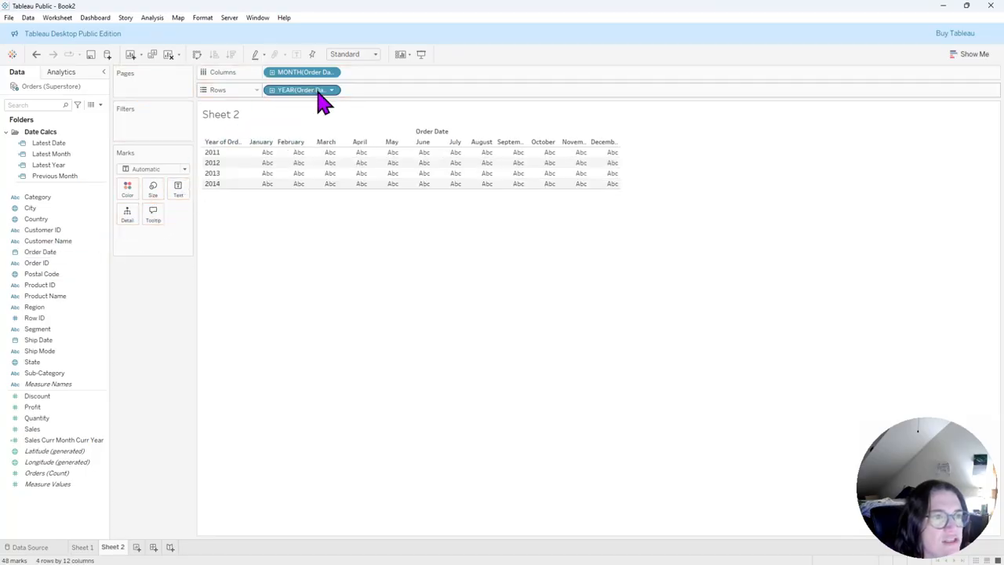
click(331, 91)
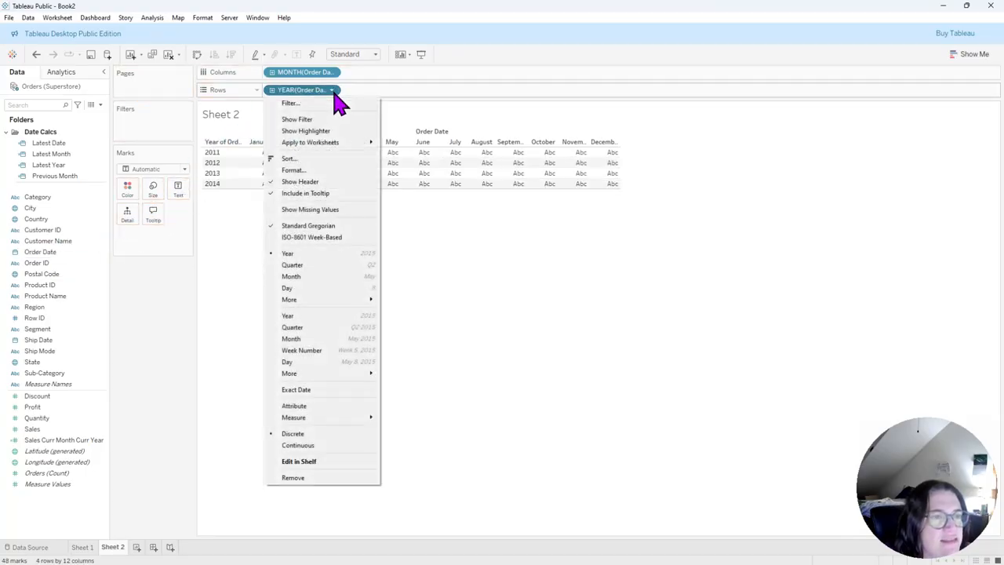
click(314, 289)
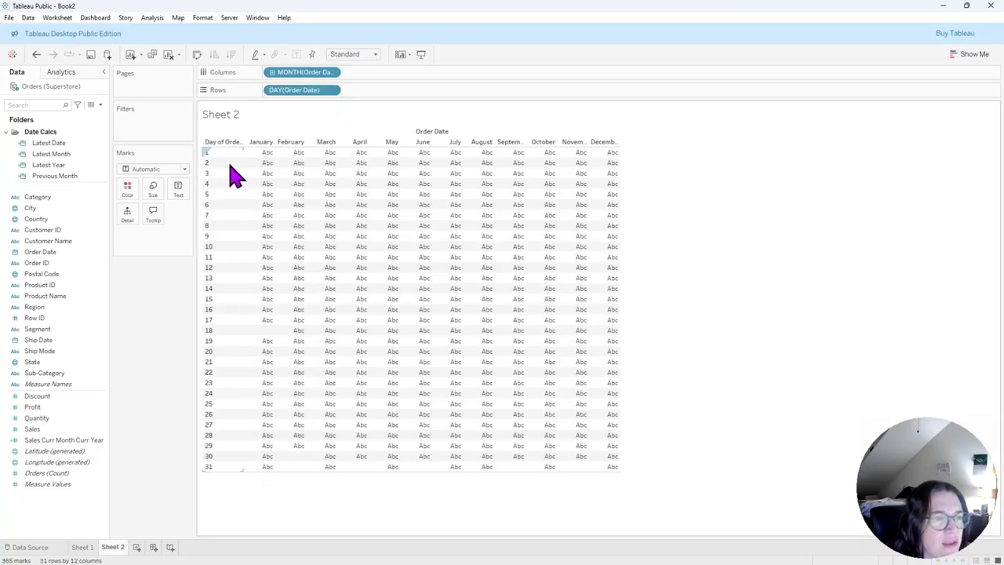
mouse_move(574, 463)
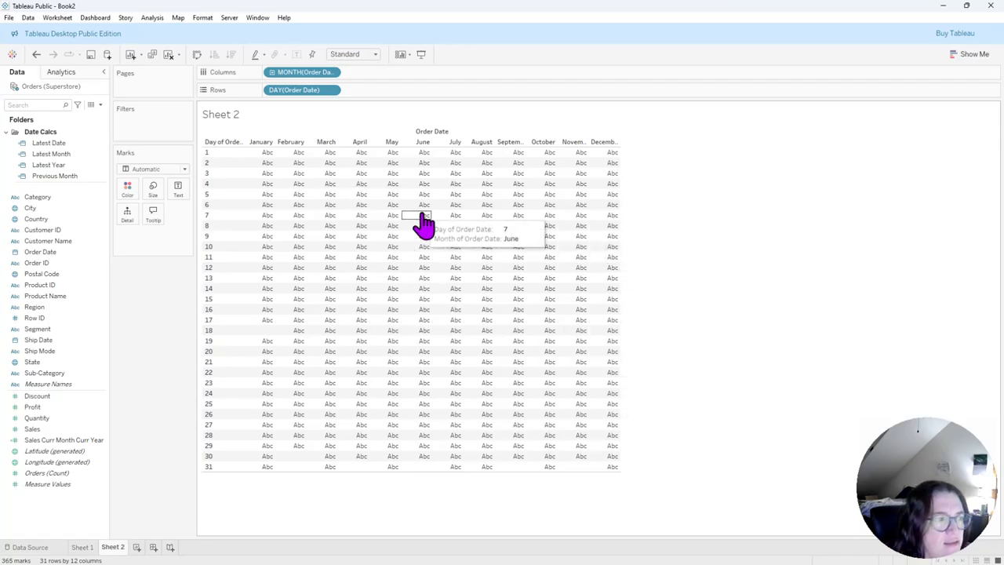
Filter Order Date by year to 2014, enabling filtering to the latest date value when the workbook is opened
drag(45, 255, 163, 126)
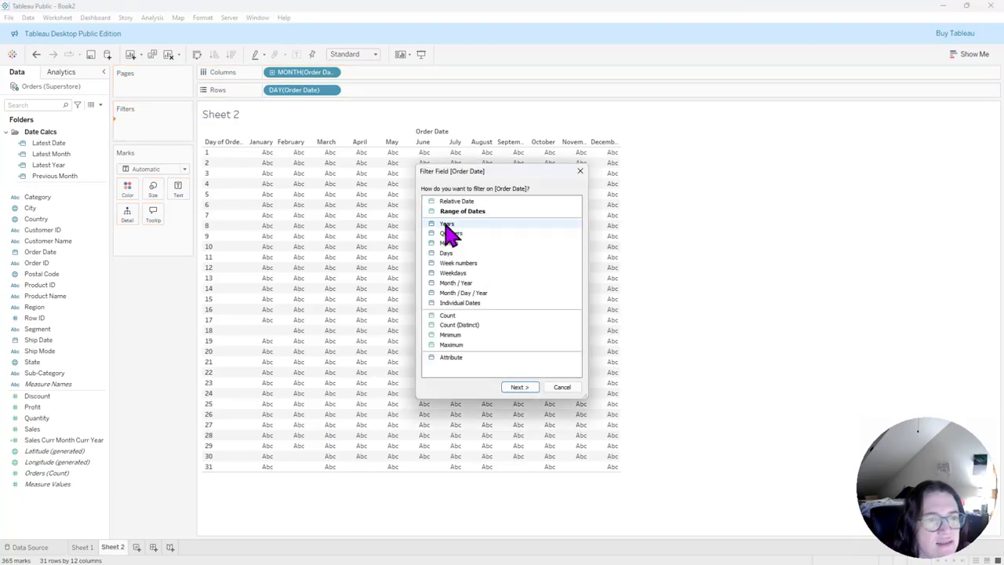
click(446, 225)
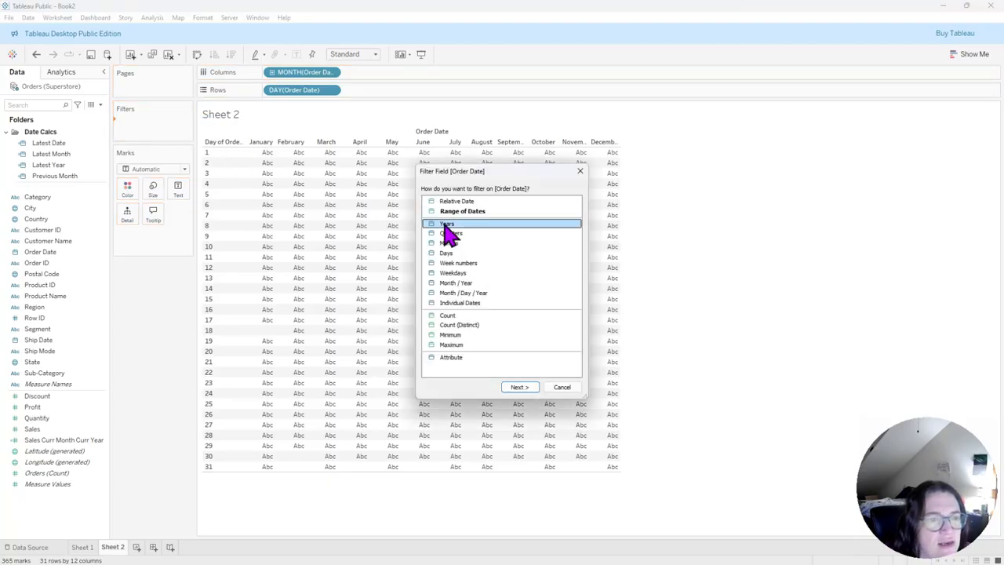
click(521, 387)
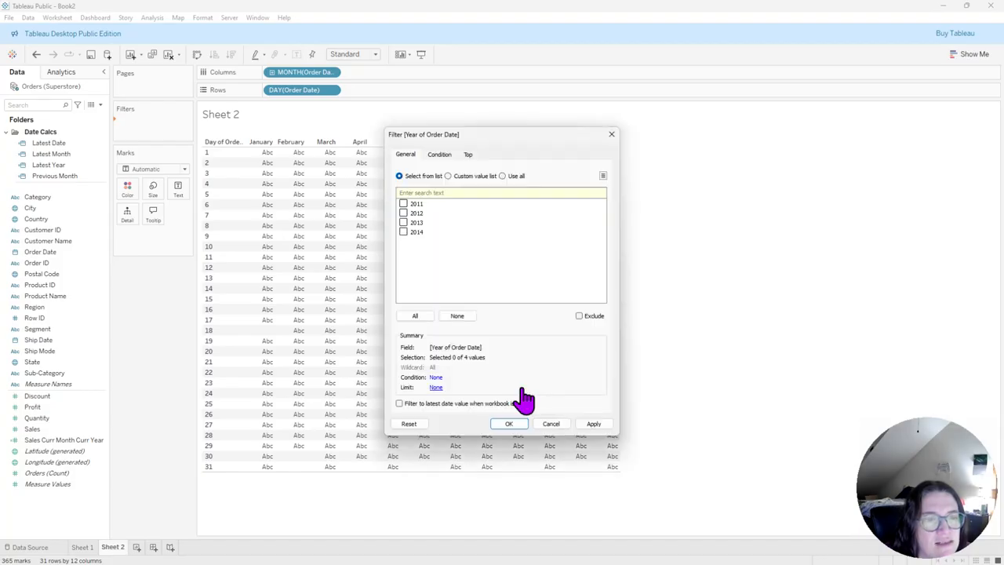
click(404, 233)
click(399, 403)
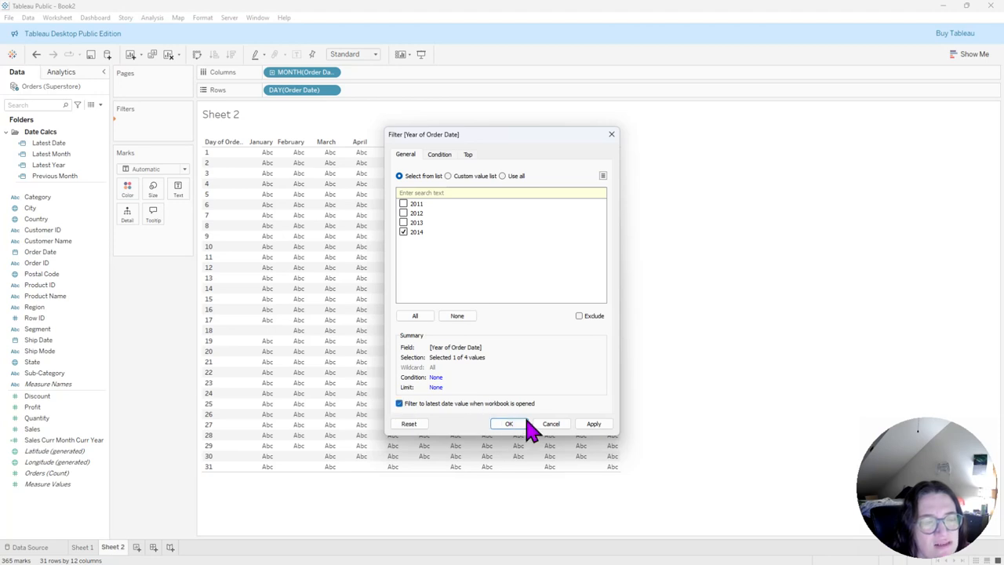
click(594, 425)
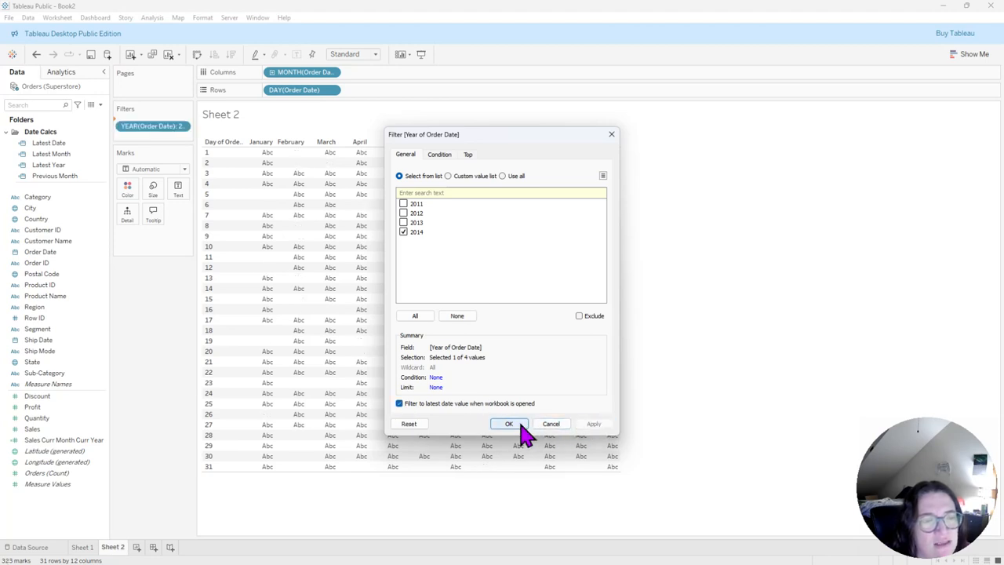
click(509, 424)
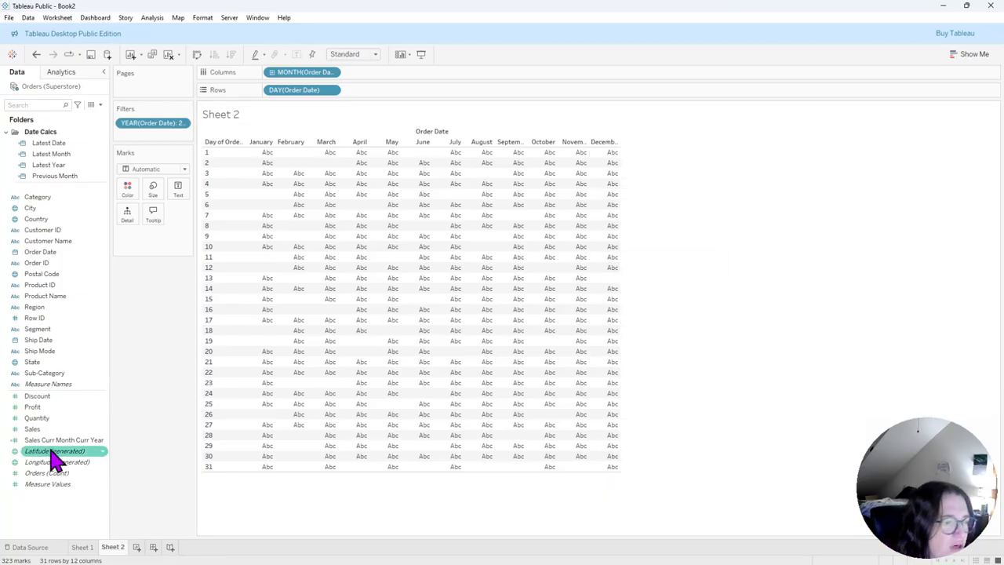
Show Sales as text in the day-by-month table and add Sales Curr Month Curr Year as a second measure
drag(36, 432, 176, 205)
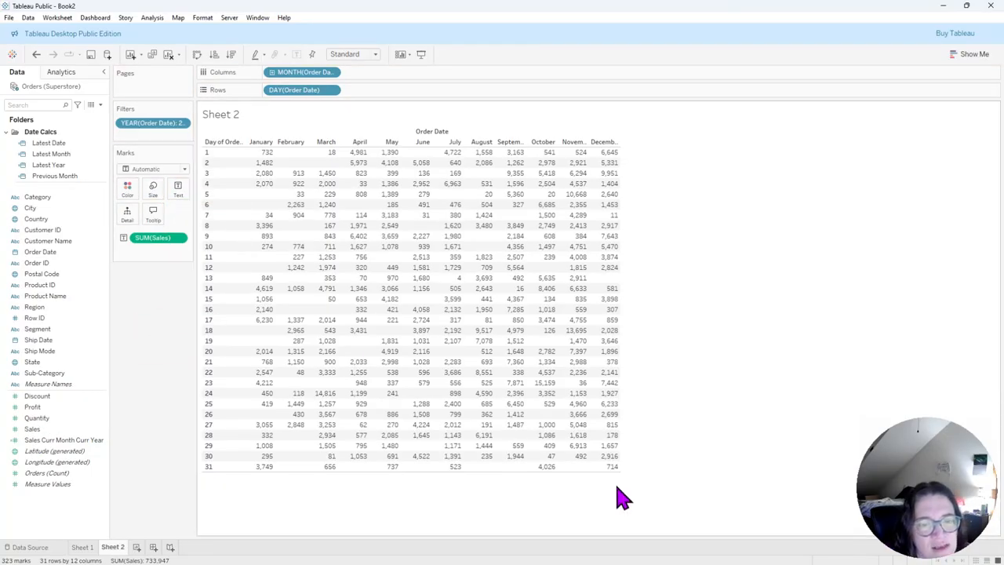
mouse_move(605, 165)
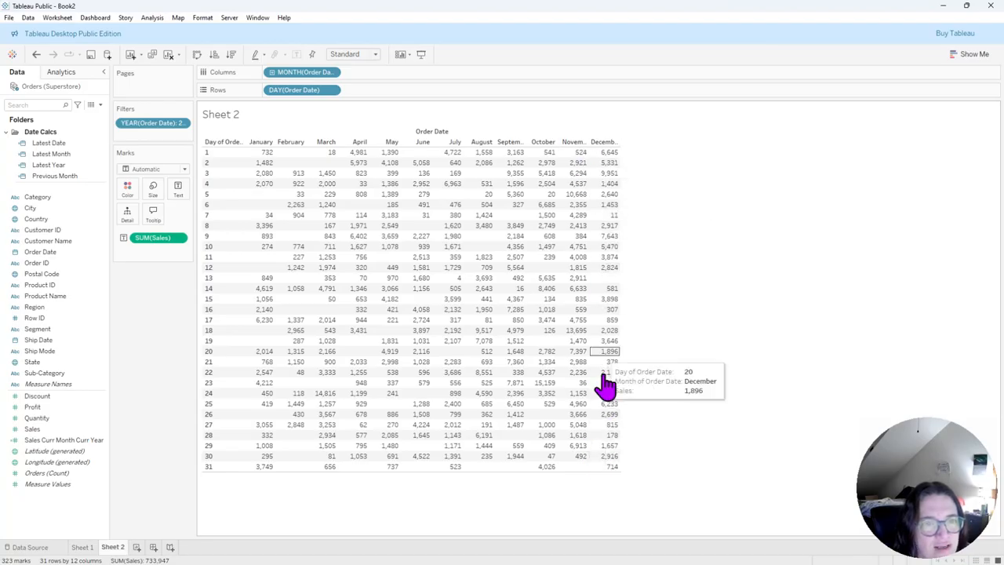
click(61, 441)
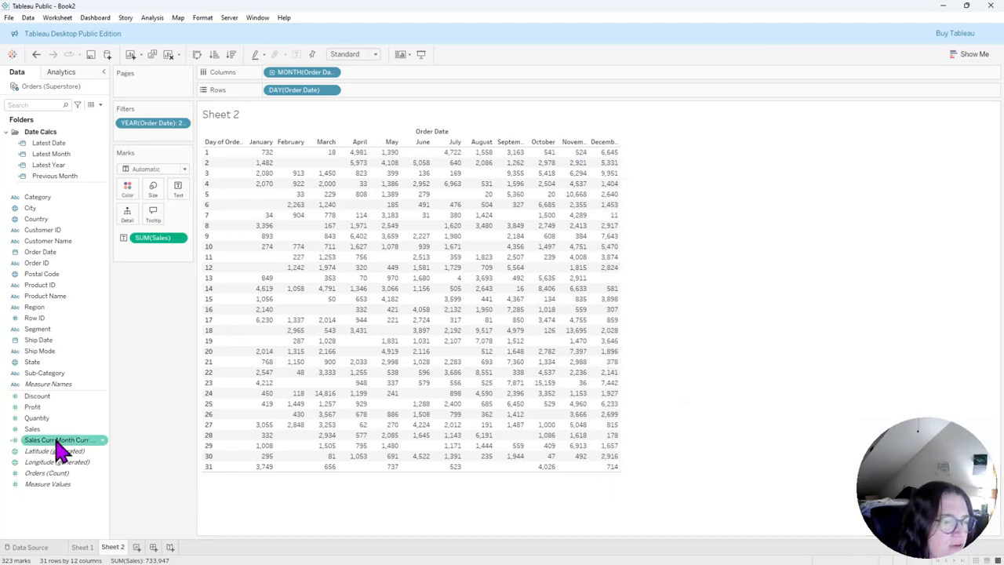
drag(50, 447, 496, 222)
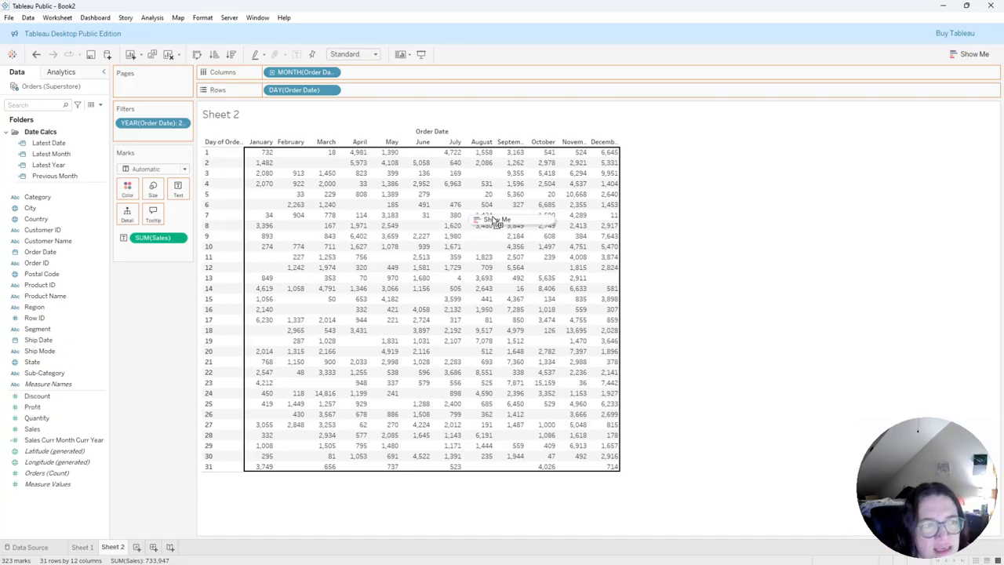
drag(496, 222, 494, 224)
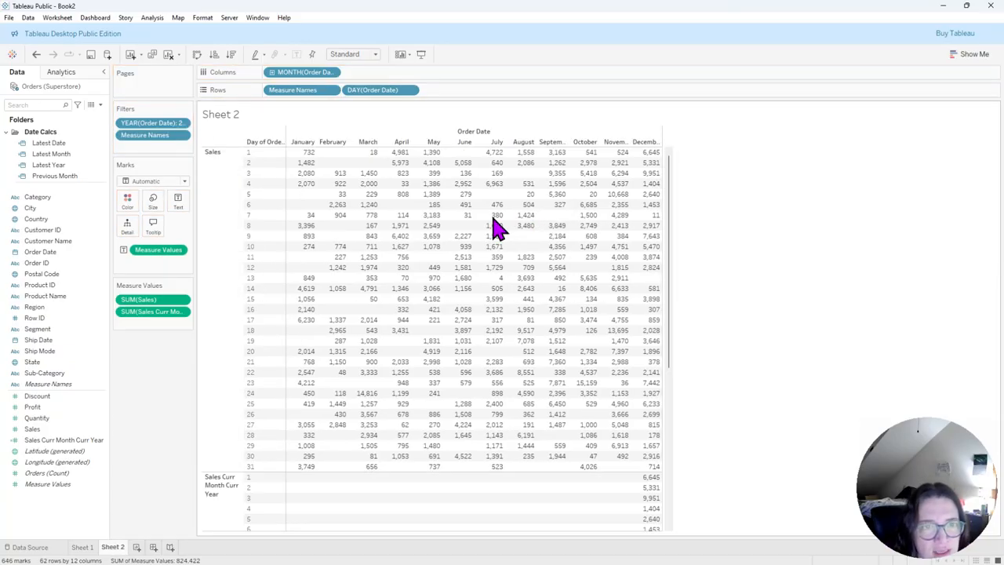
Compare the two measures' day rows, and move Measure Names from Rows to Columns ahead of the Order Date month
drag(672, 225, 703, 488)
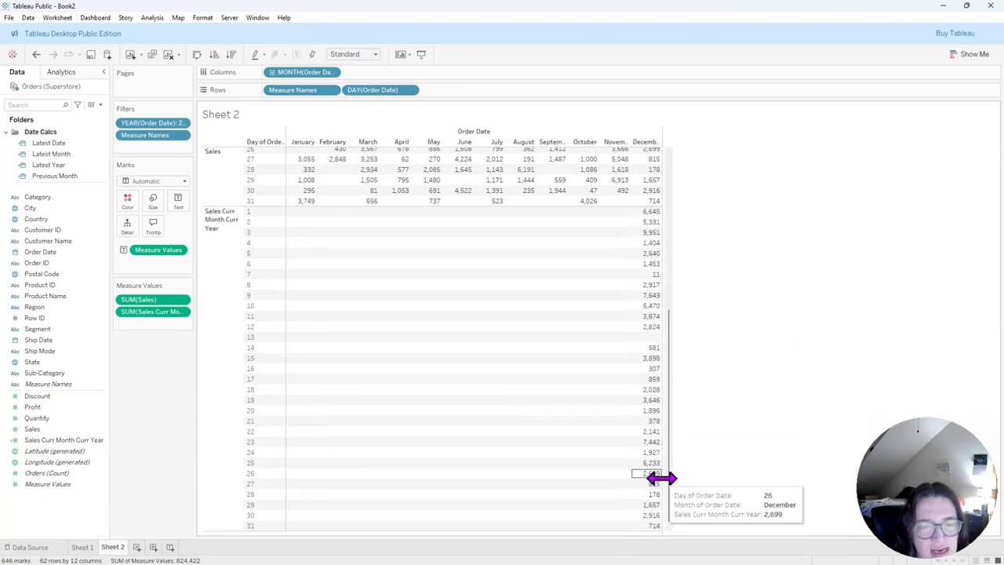
drag(671, 323, 679, 150)
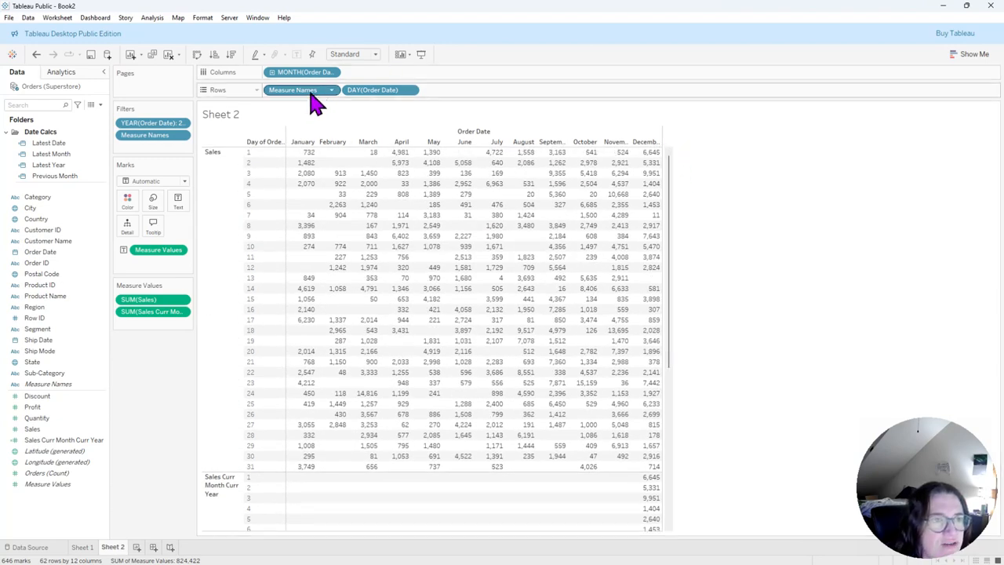
drag(318, 100, 270, 78)
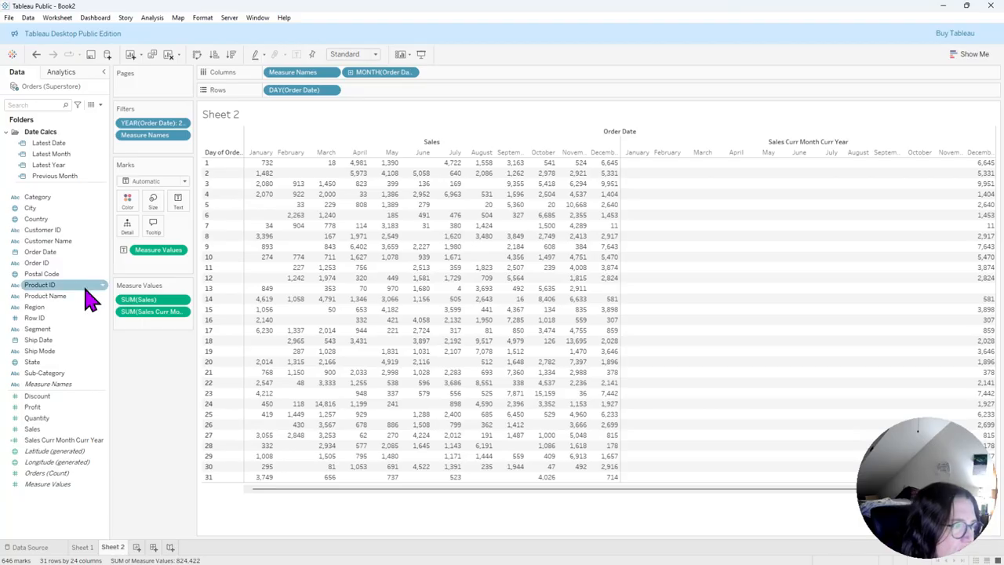
Add an Order Date months filter that keeps only October, November and December
drag(47, 259, 149, 157)
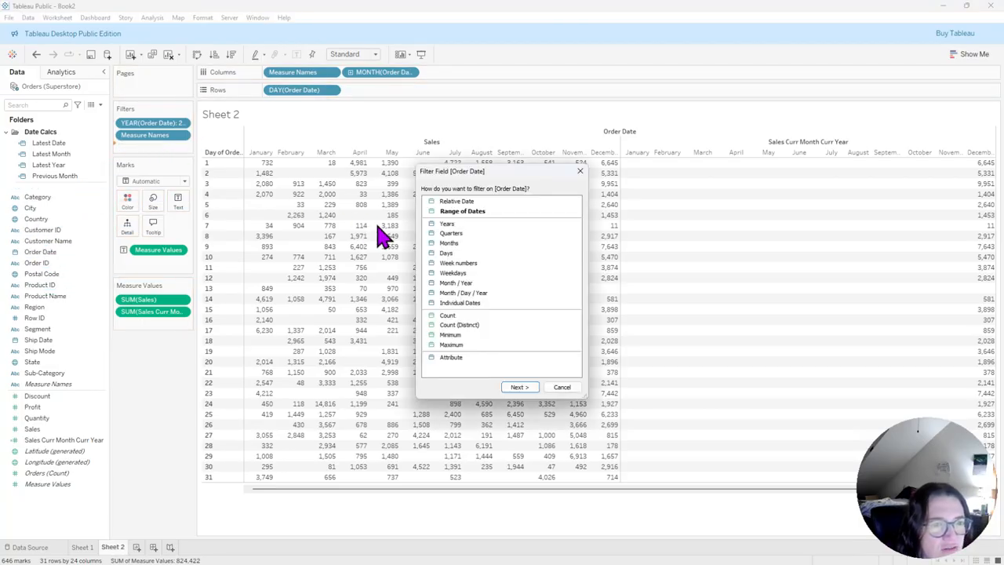
click(456, 243)
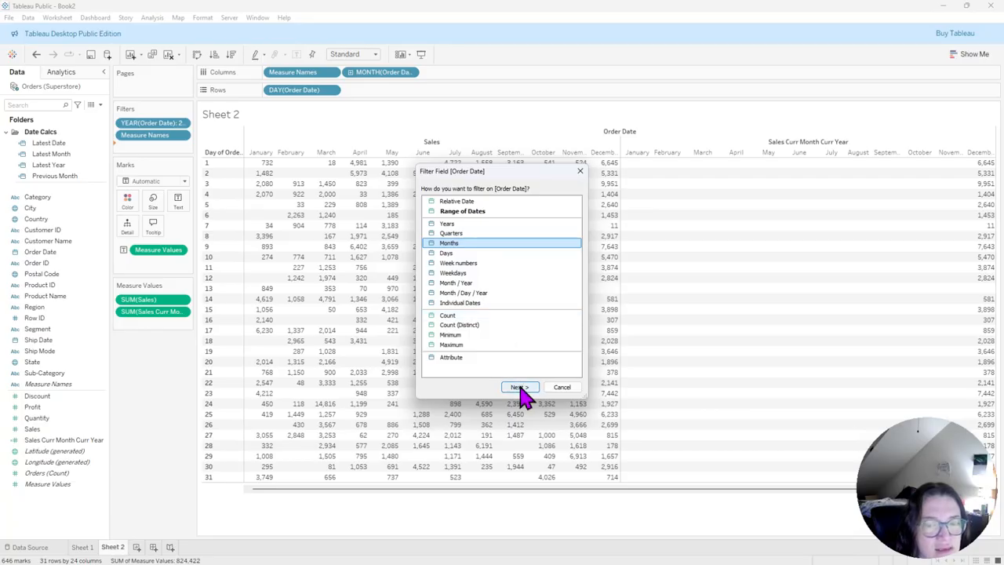
click(520, 388)
click(464, 318)
scroll(459, 269, down, 1)
click(405, 281)
click(404, 288)
click(404, 298)
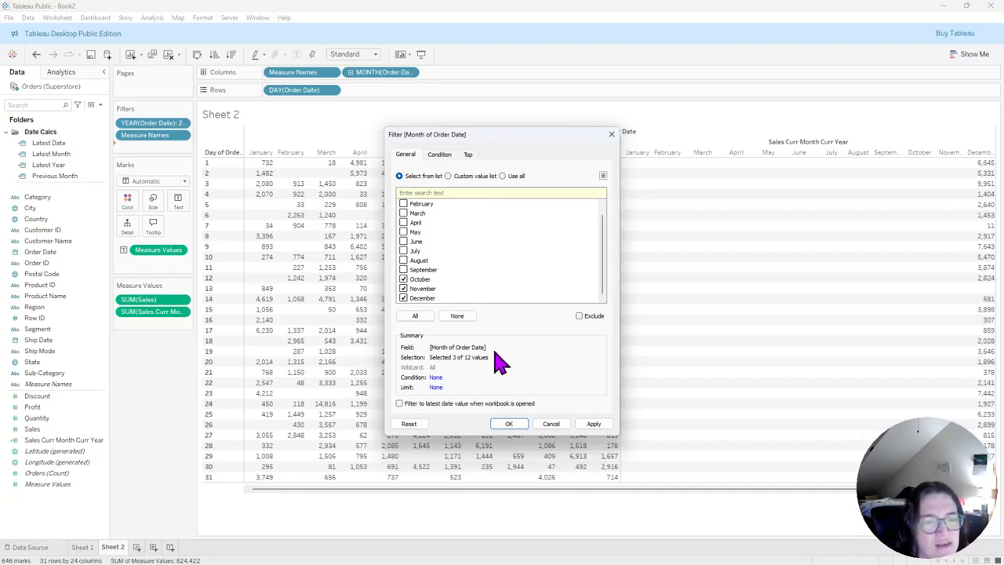
click(519, 427)
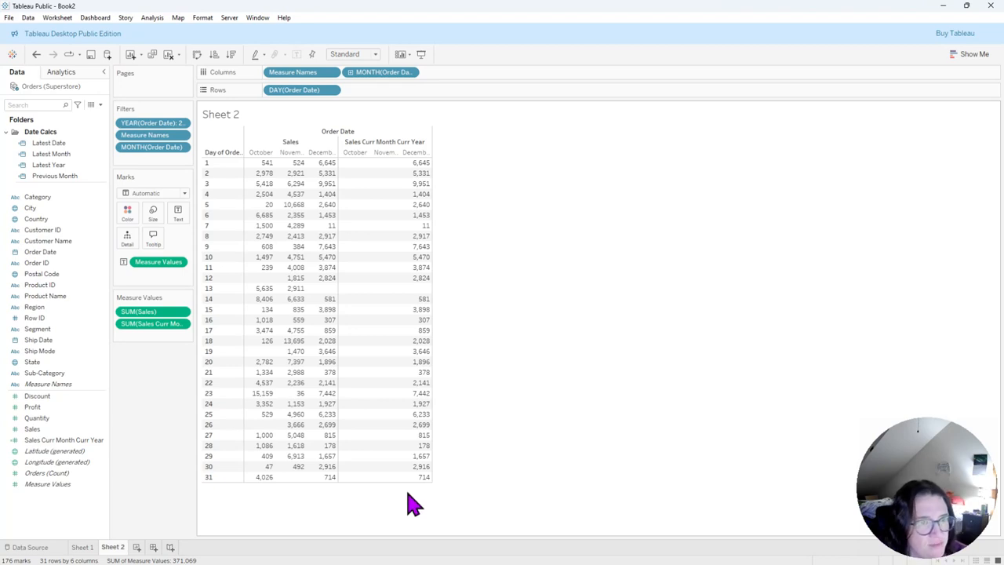
Duplicate the Sales Curr Month Curr Year calculation and rename the copy Sales Prev Month Curr Year
right_click(83, 441)
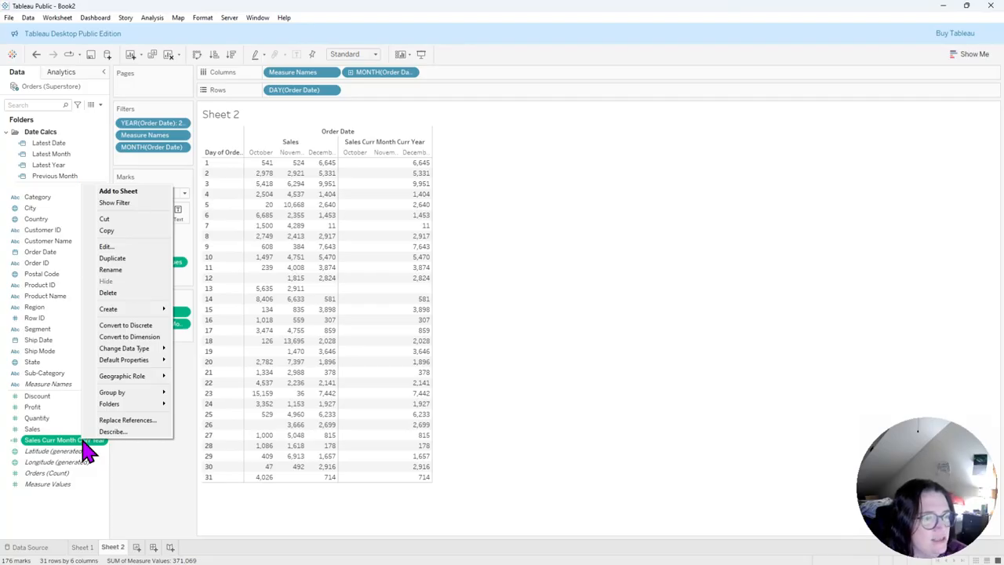
click(114, 258)
right_click(81, 453)
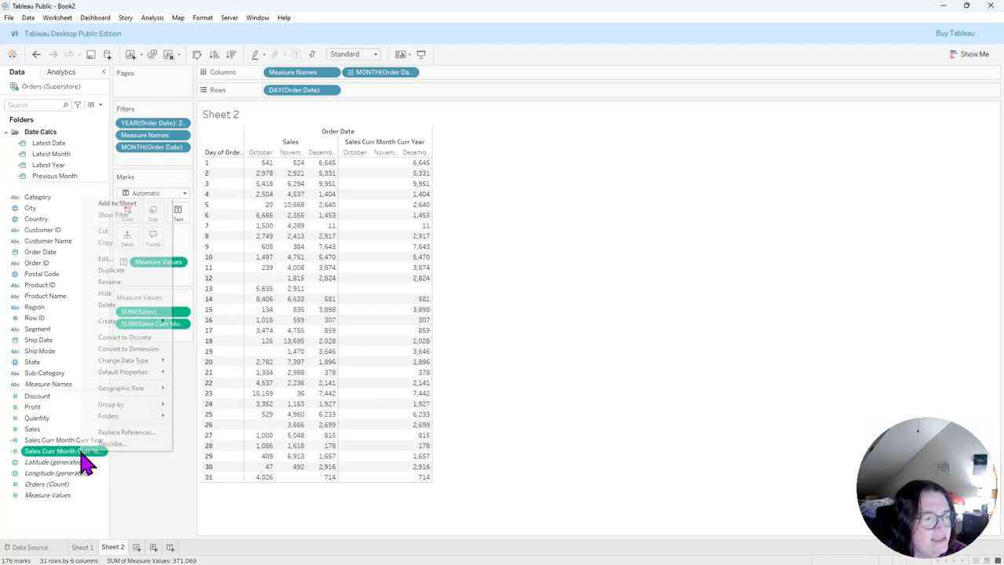
click(141, 260)
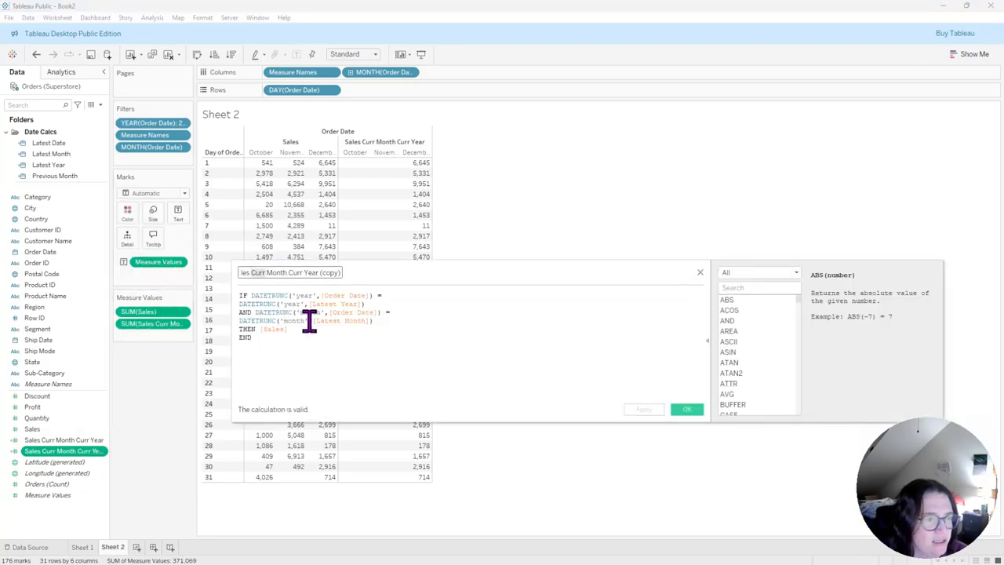
text(Prev)
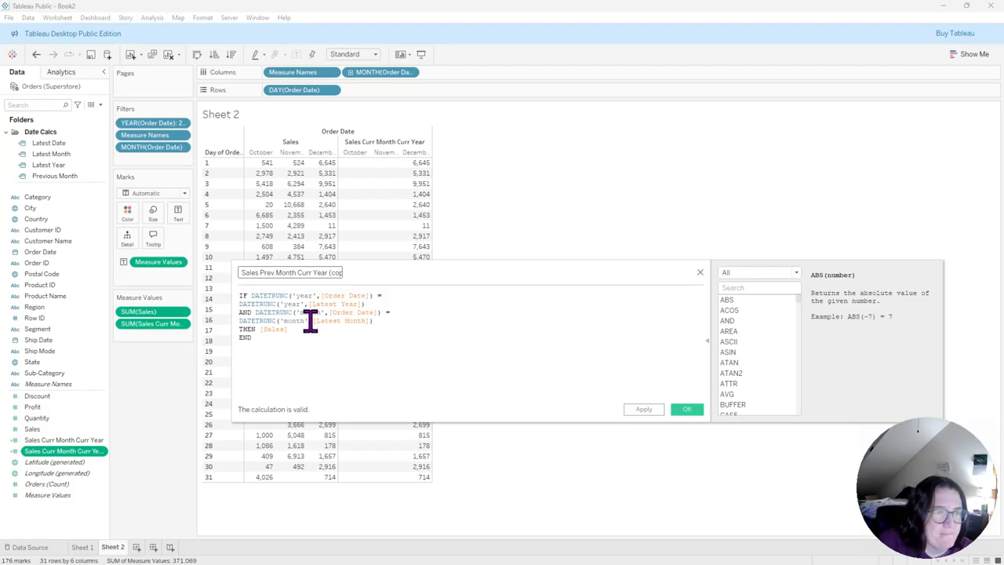
drag(329, 272, 410, 275)
key(BackSpace)
Below the formula's month condition, start a third condition reading AND DATETRUNC('day',[Order Date])=
click(414, 324)
click(406, 316)
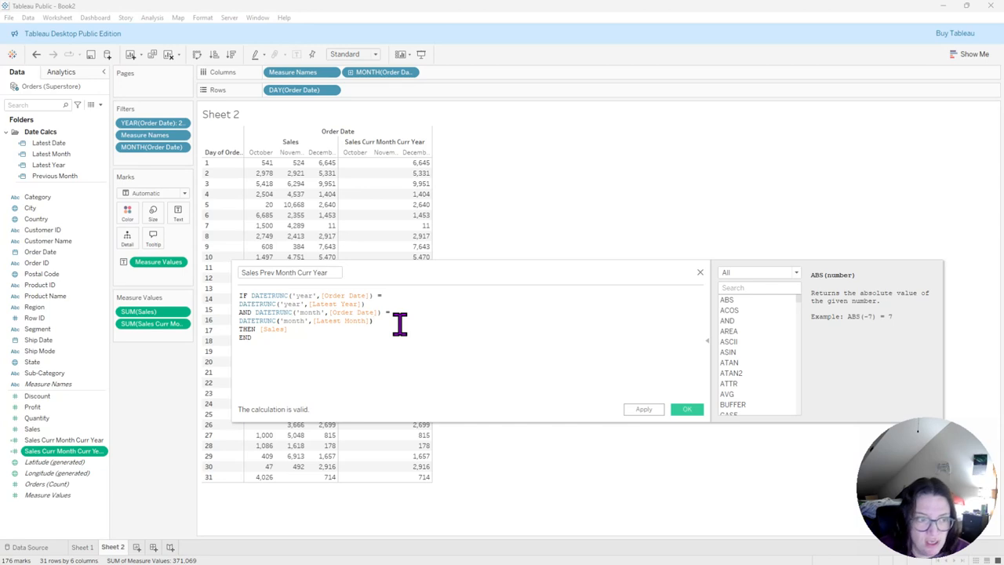
key(Return)
ctrl+scroll(400, 323, up, 3)
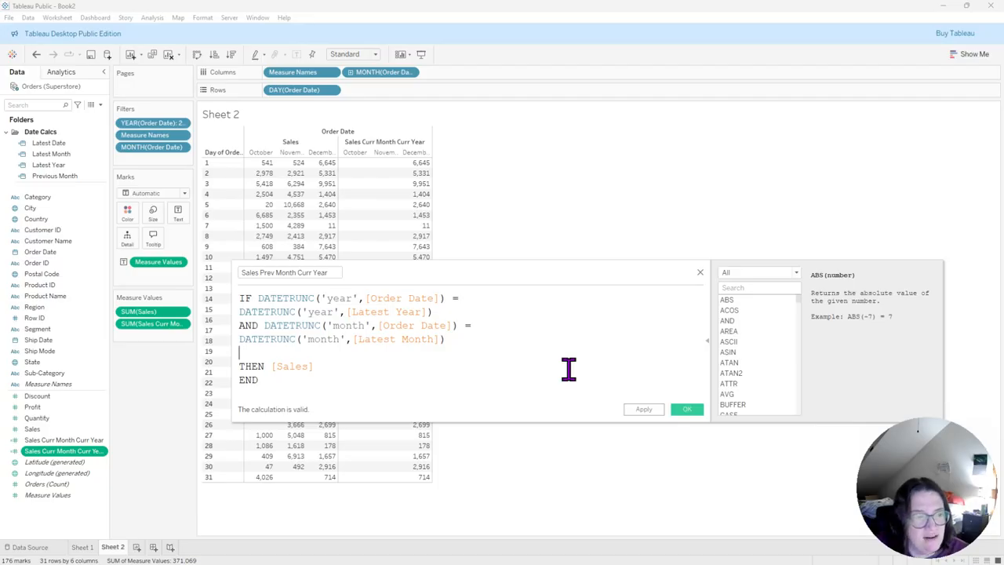
text(AND)
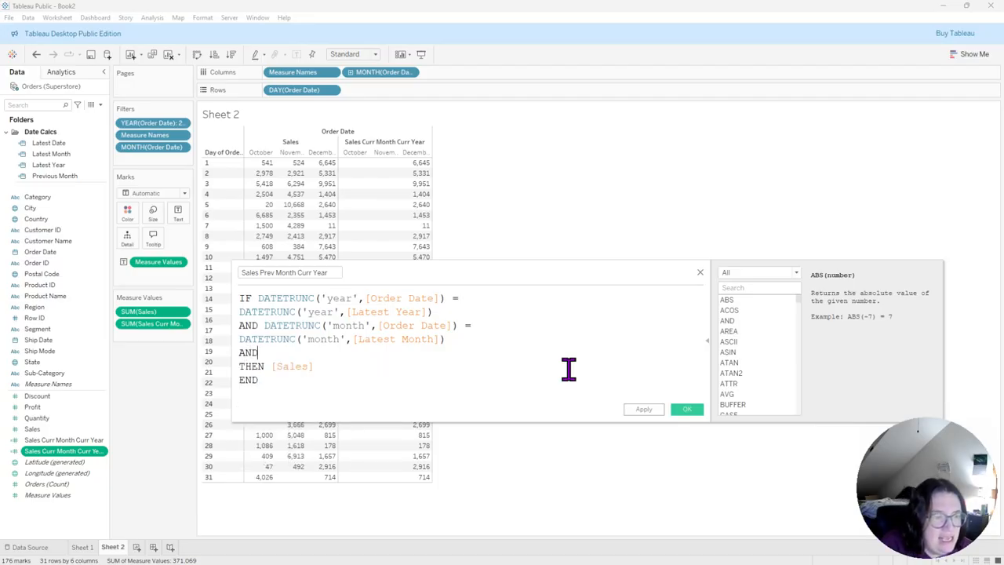
text( DATETR)
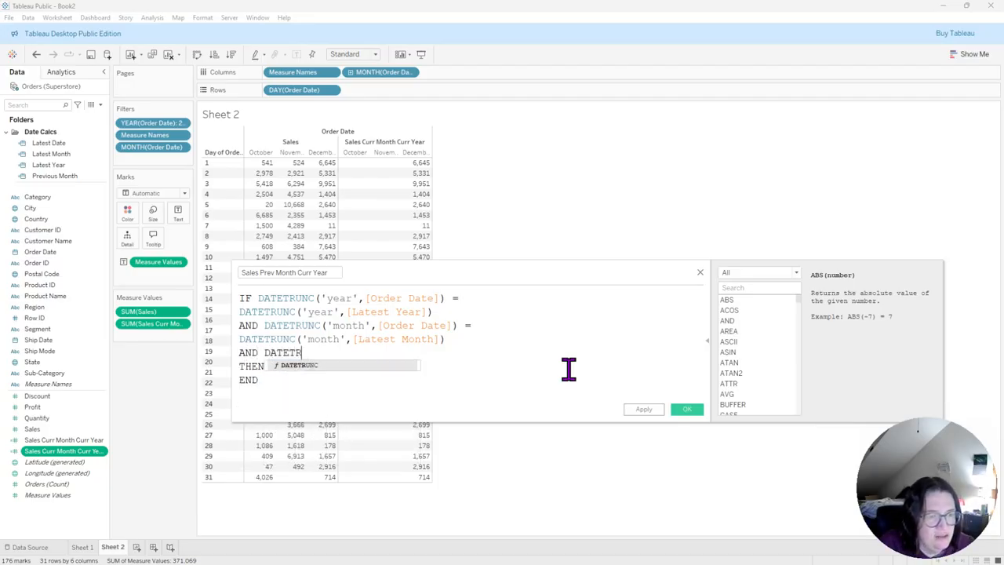
text(UNC()
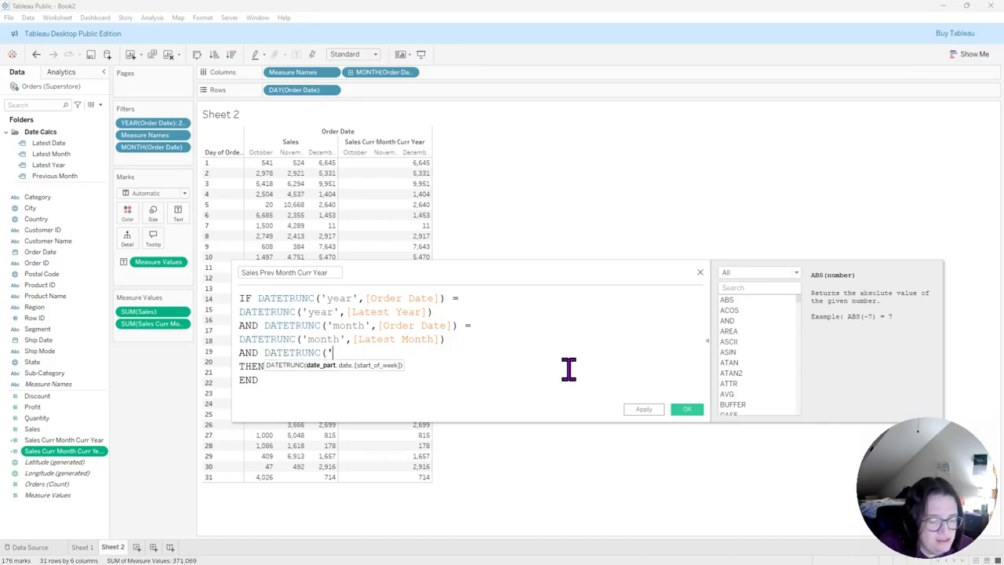
text('day',[Order Date])
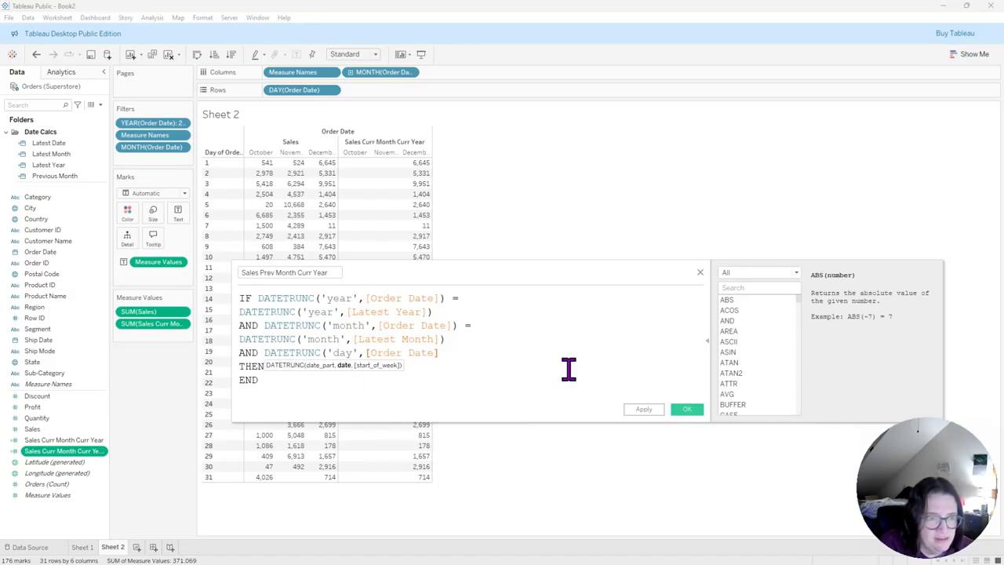
text()=)
key(Return)
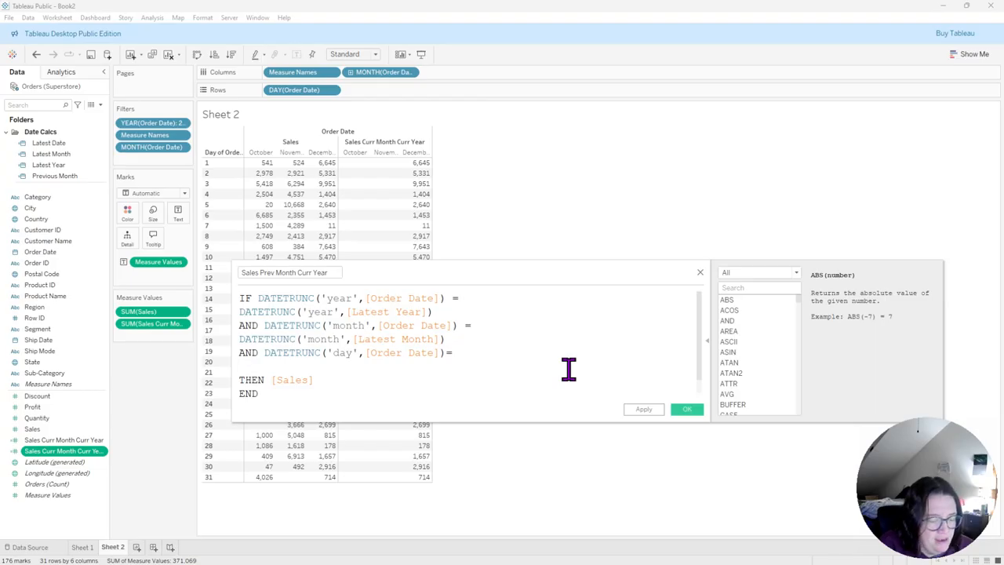
Complete the day condition with DATETRUNC('day',[Latest Date]) and change its comparison operator to <=
text(DATETRUNC)
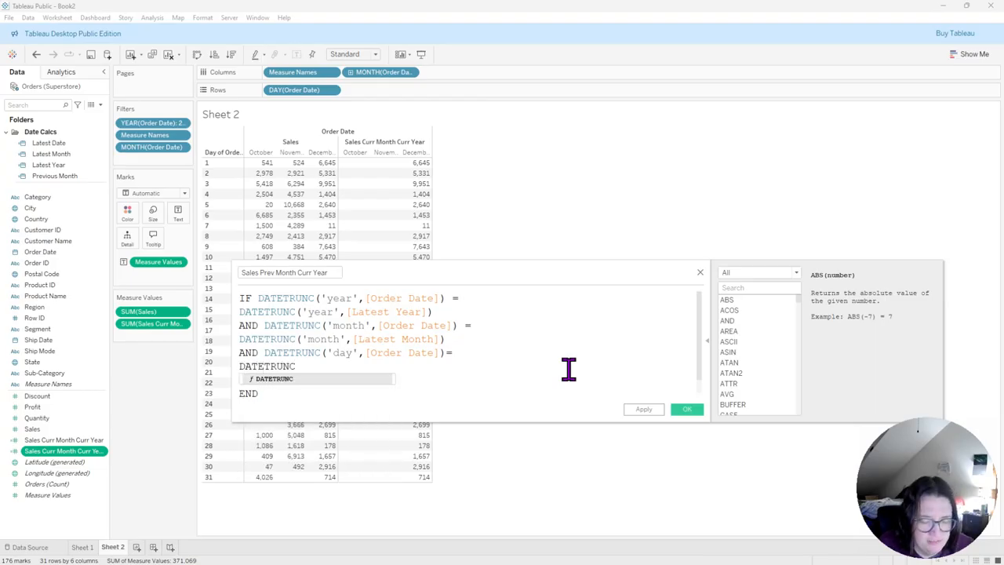
text(('day)
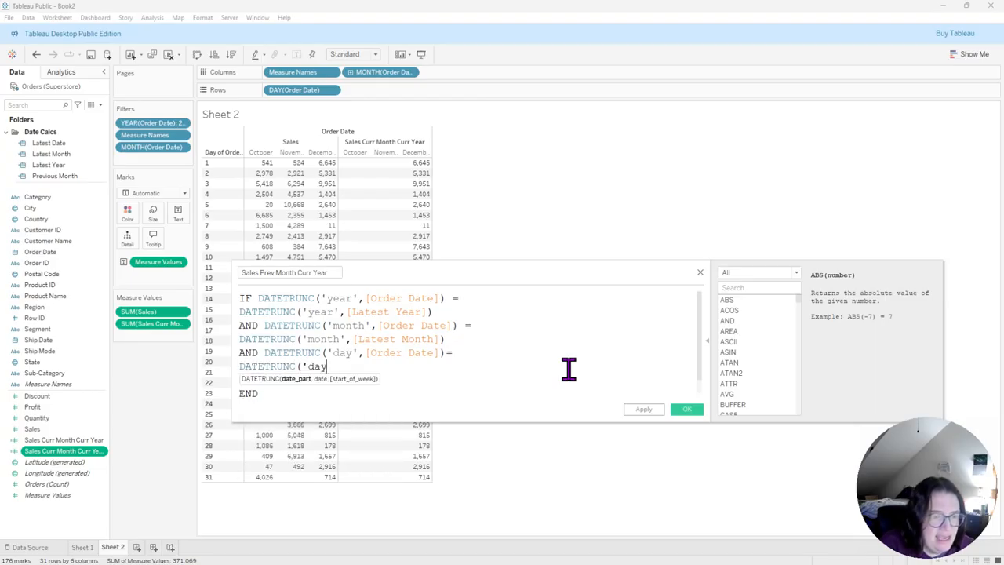
text(',[Lates)
key(Return)
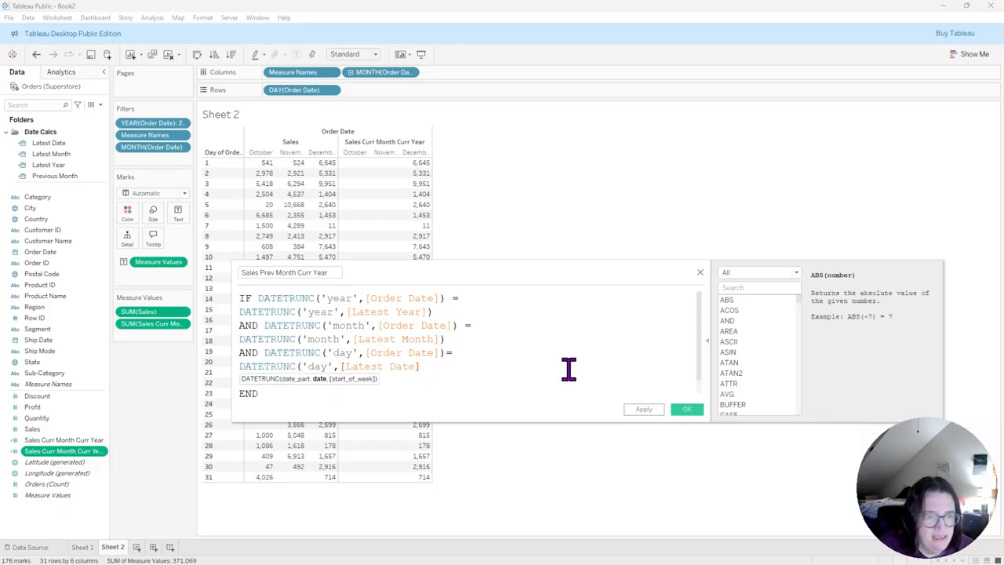
text())
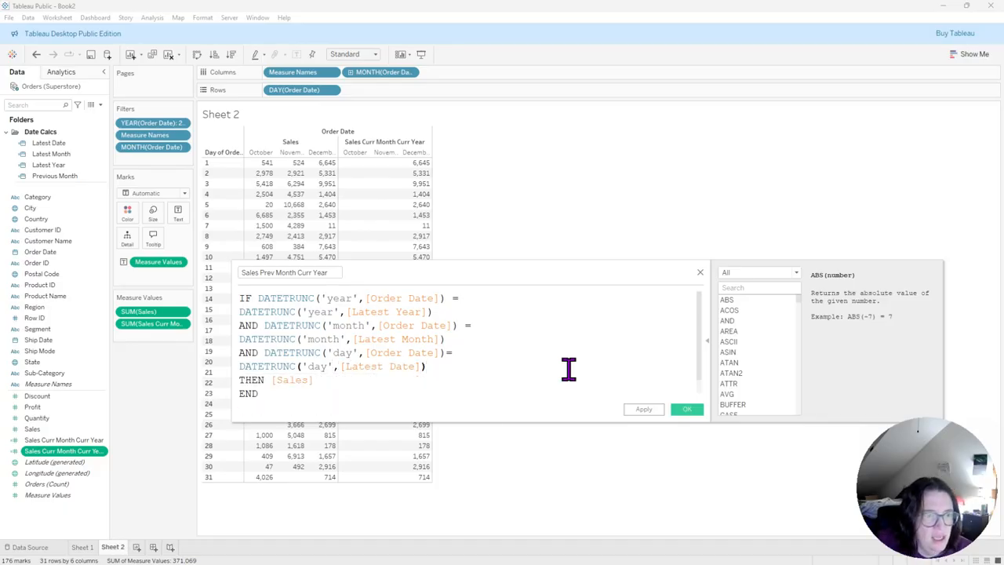
click(446, 353)
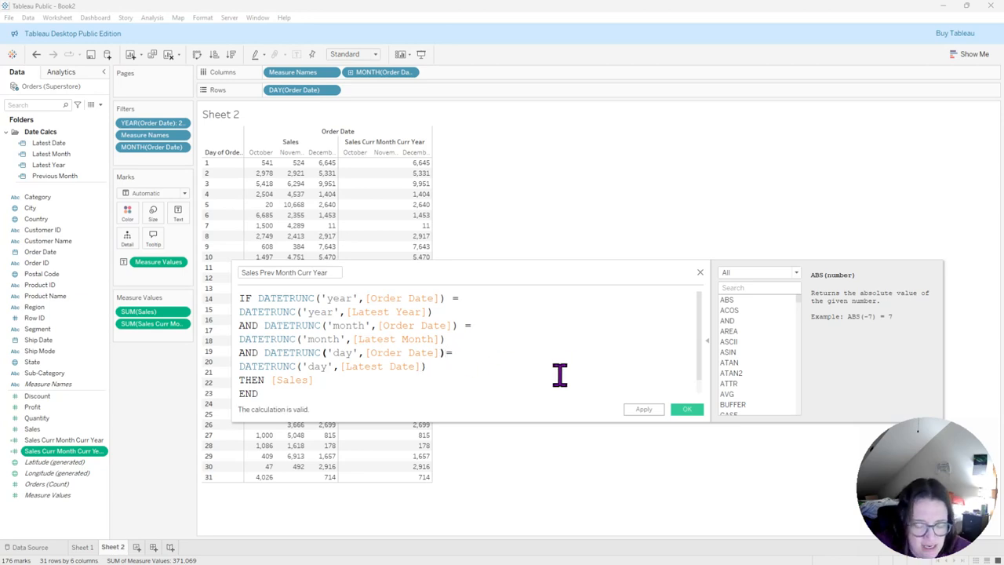
text(<)
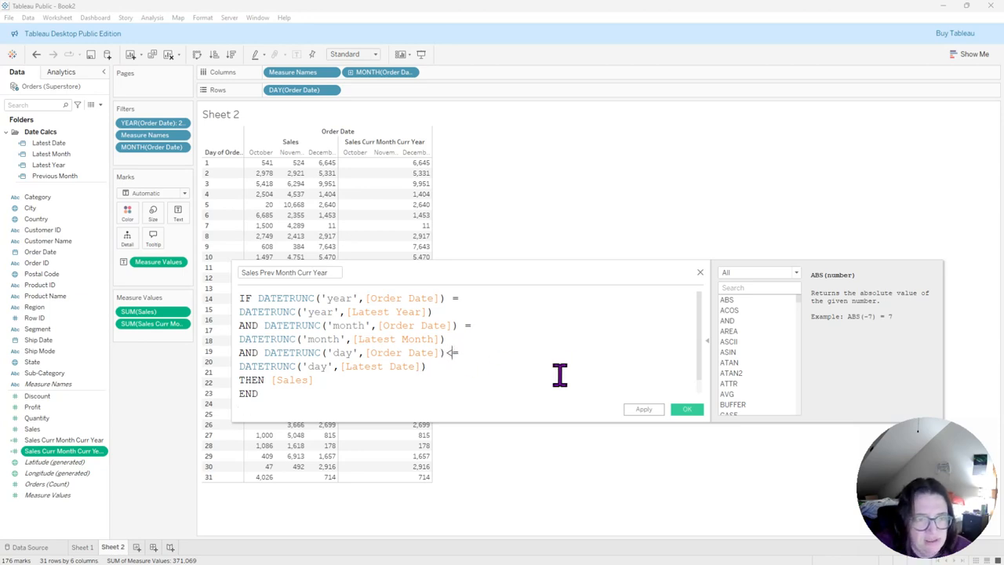
Add the comments //previous month above the formula's month condition and //looks up to current date above its day condition
click(445, 351)
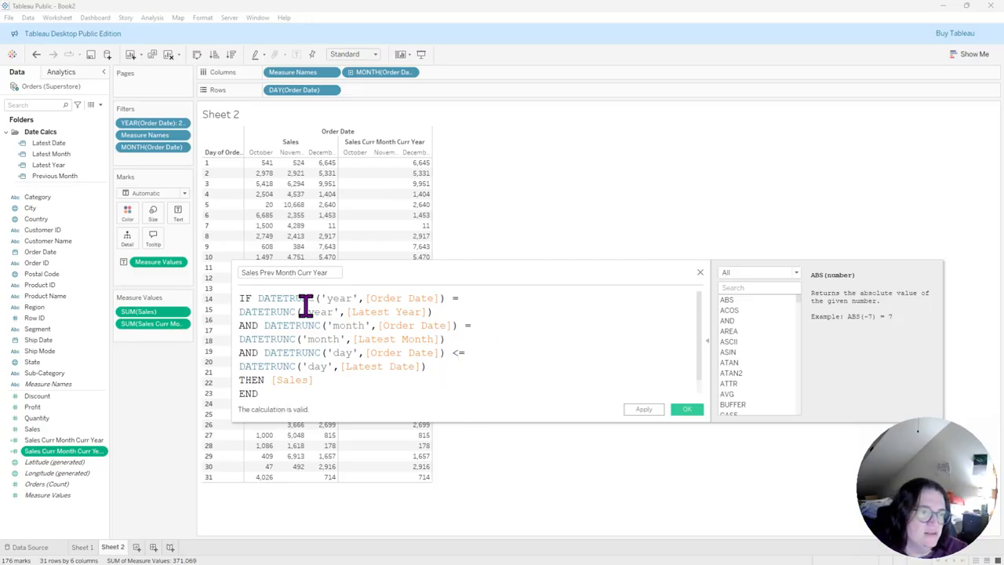
scroll(348, 397, down, 1)
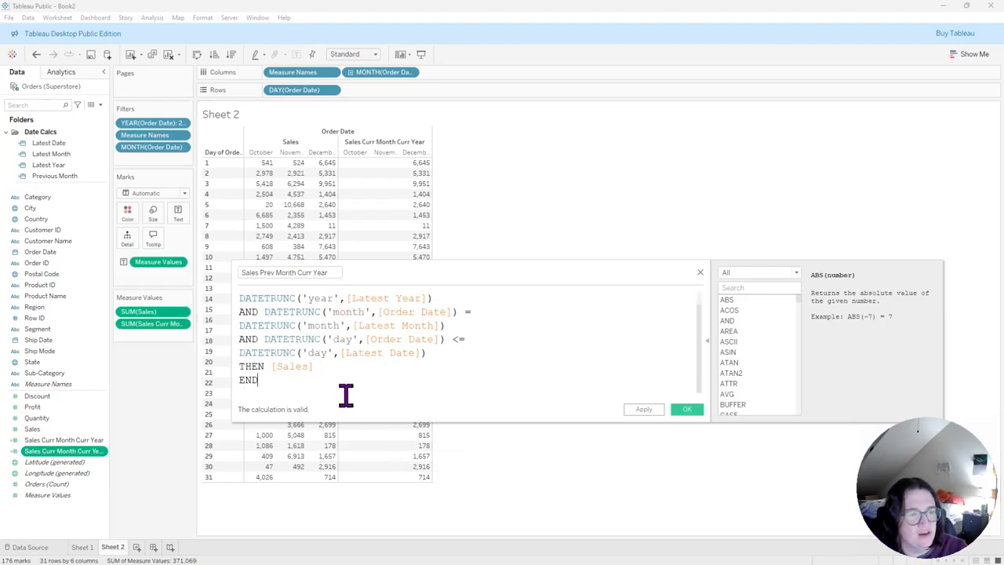
scroll(426, 408, up, 1)
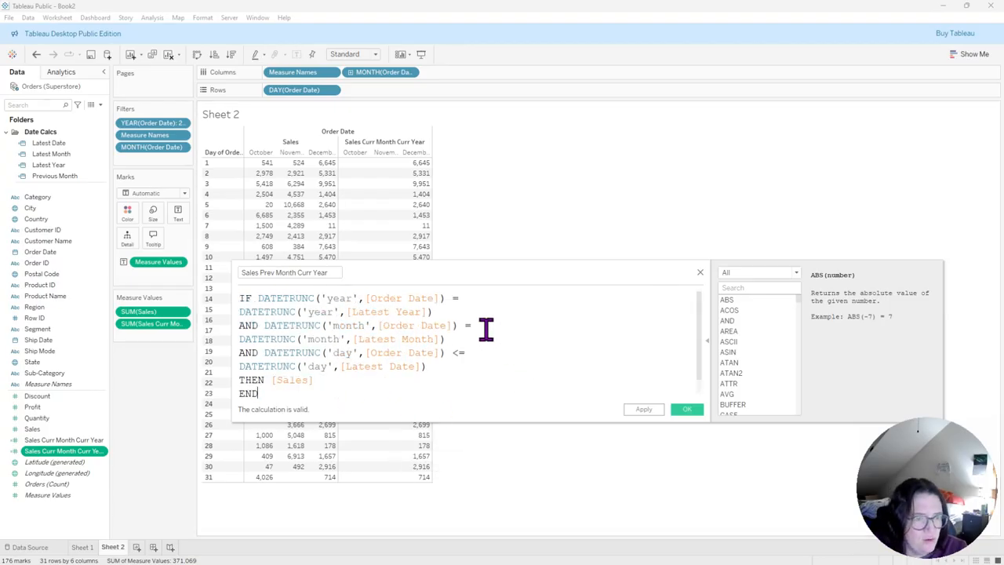
key(Return)
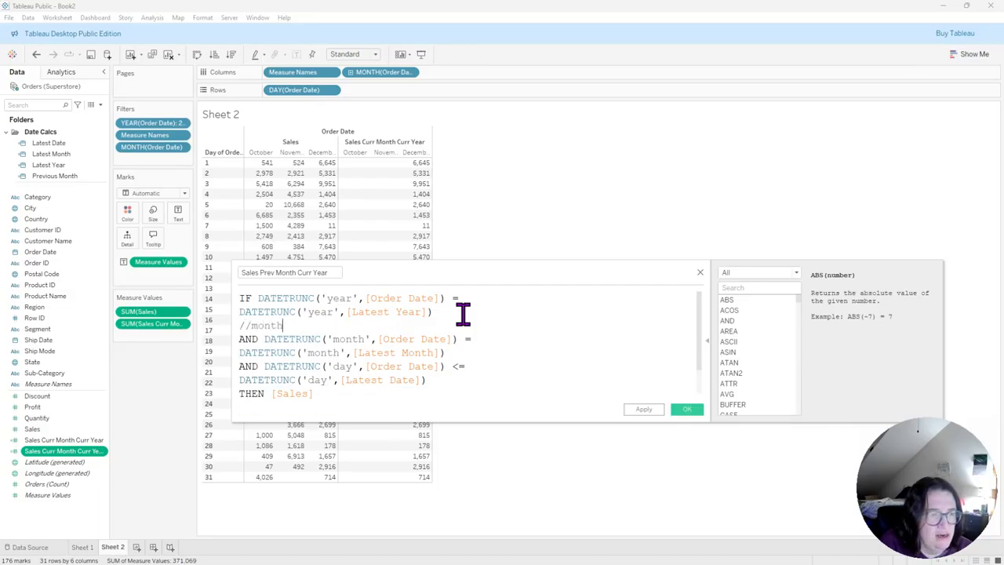
click(448, 351)
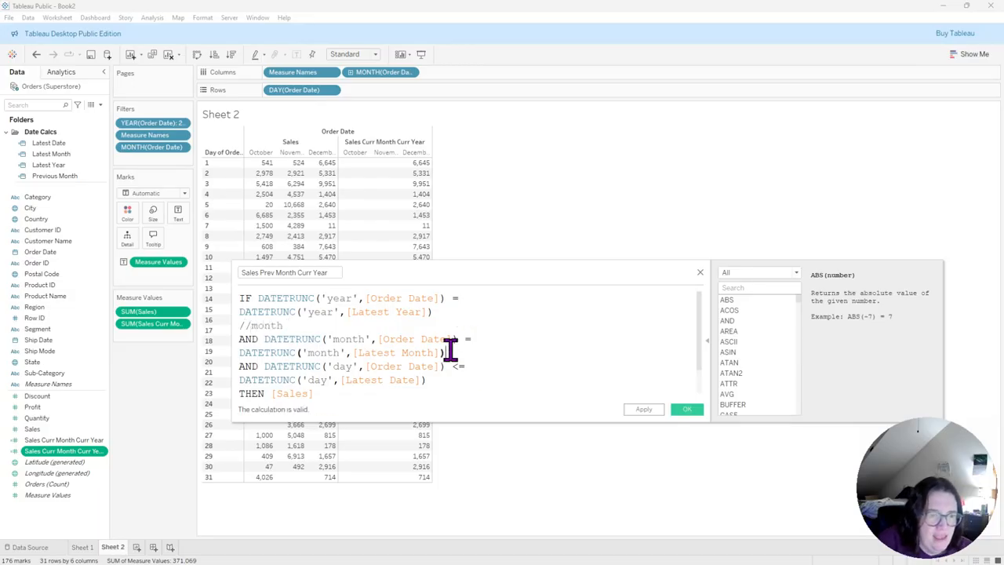
key(Return)
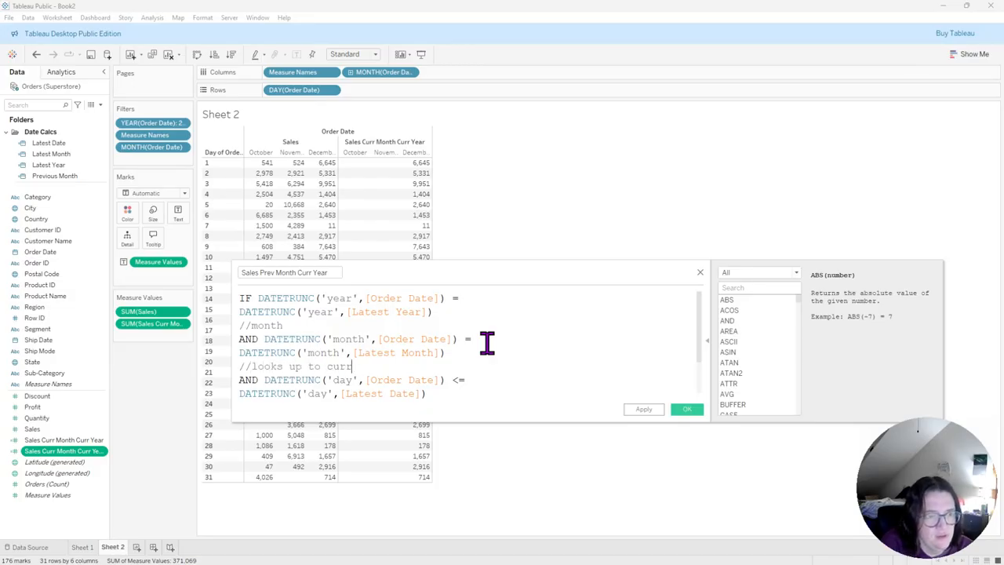
click(252, 324)
text(previous)
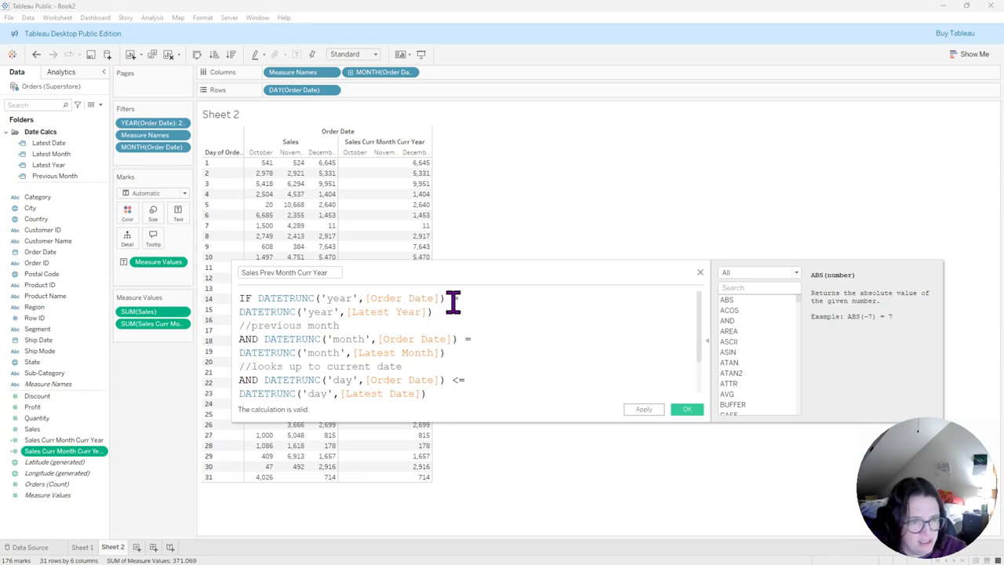
Save the Sales Prev Month Curr Year calculation and add it to the table's measure values below the current-month sales
scroll(494, 339, down, 2)
scroll(494, 339, up, 2)
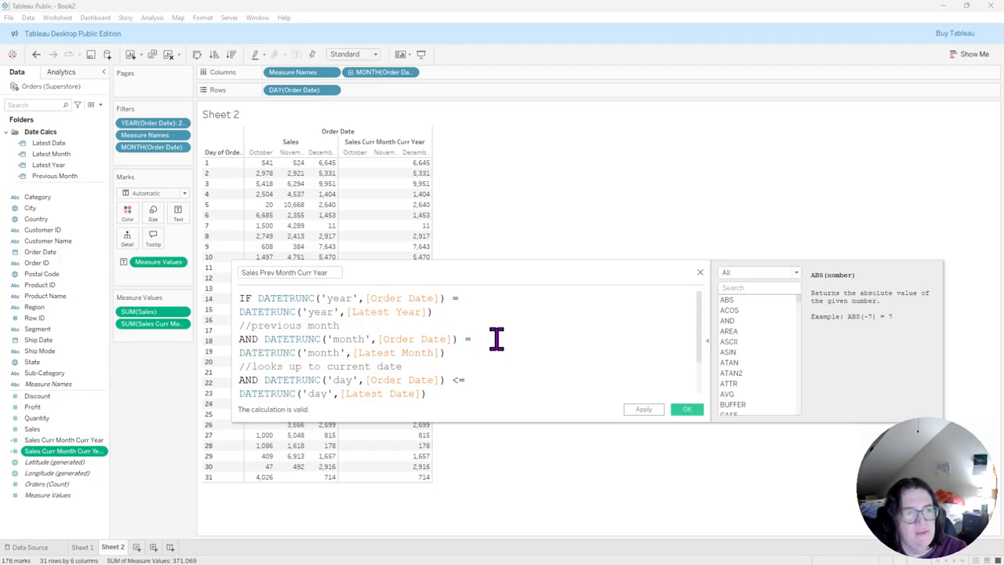
scroll(497, 336, down, 2)
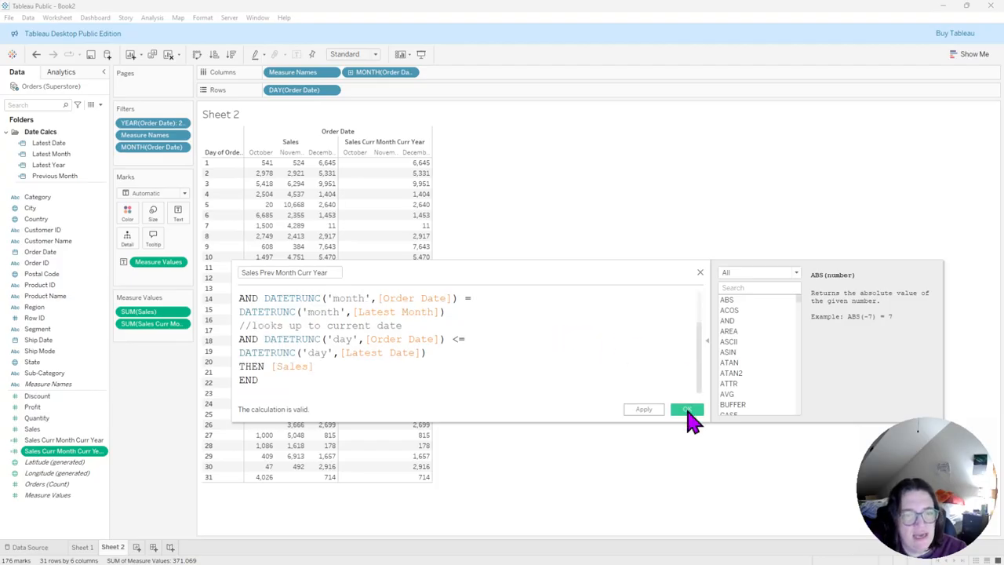
click(688, 417)
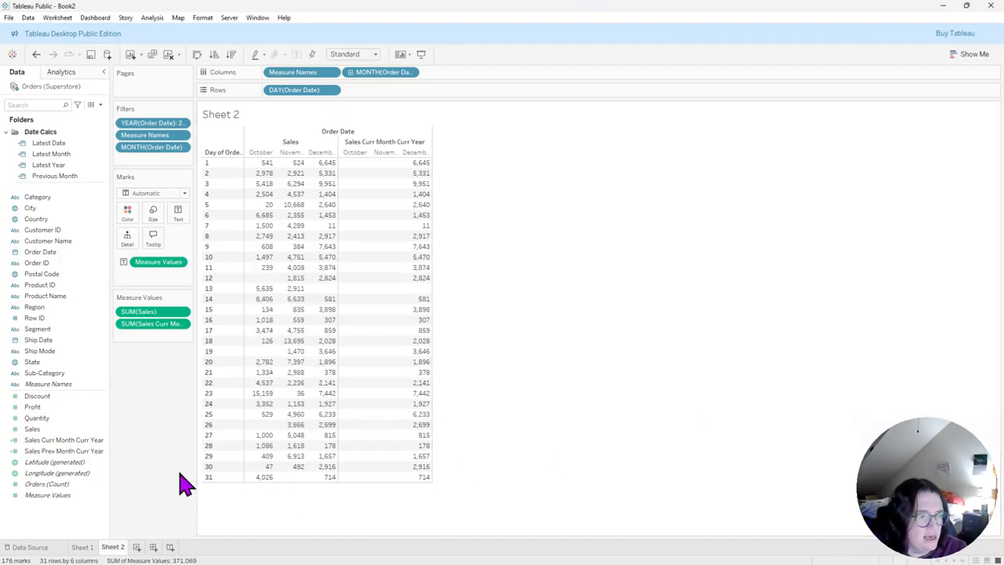
drag(39, 454, 146, 335)
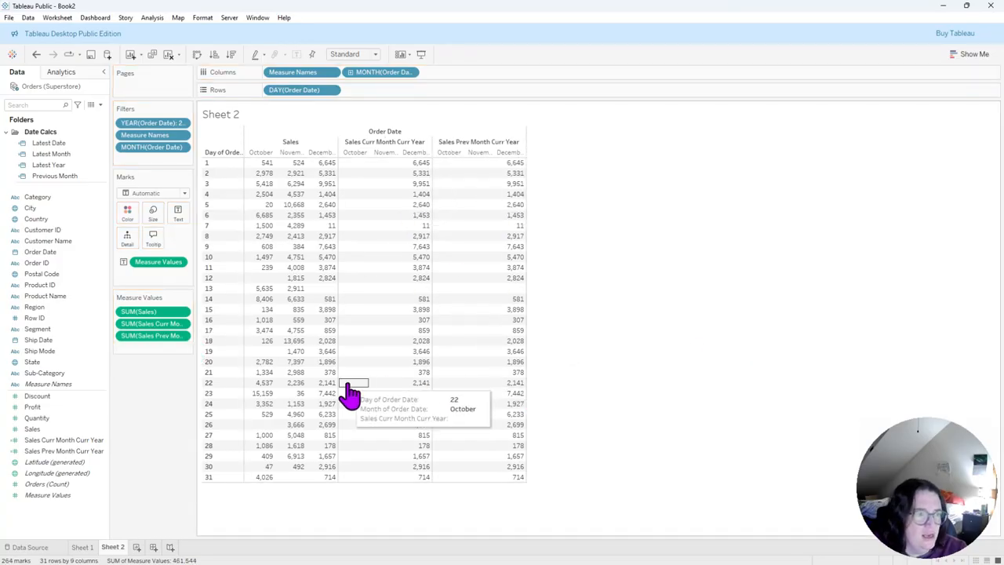
In the Sales Prev Month Curr Year formula, replace [Latest Month] with [Previous Month] in the month condition and save it
right_click(36, 453)
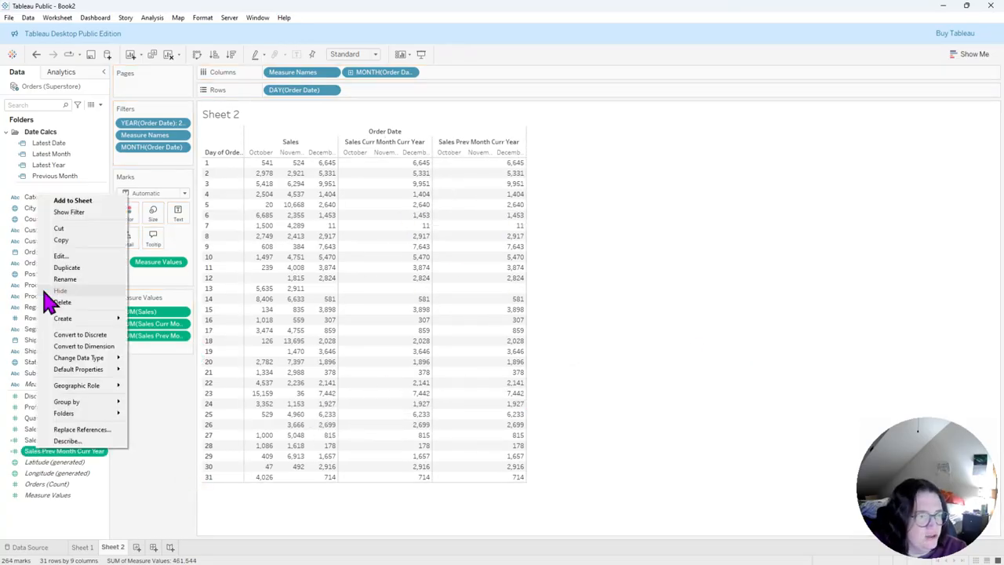
click(72, 256)
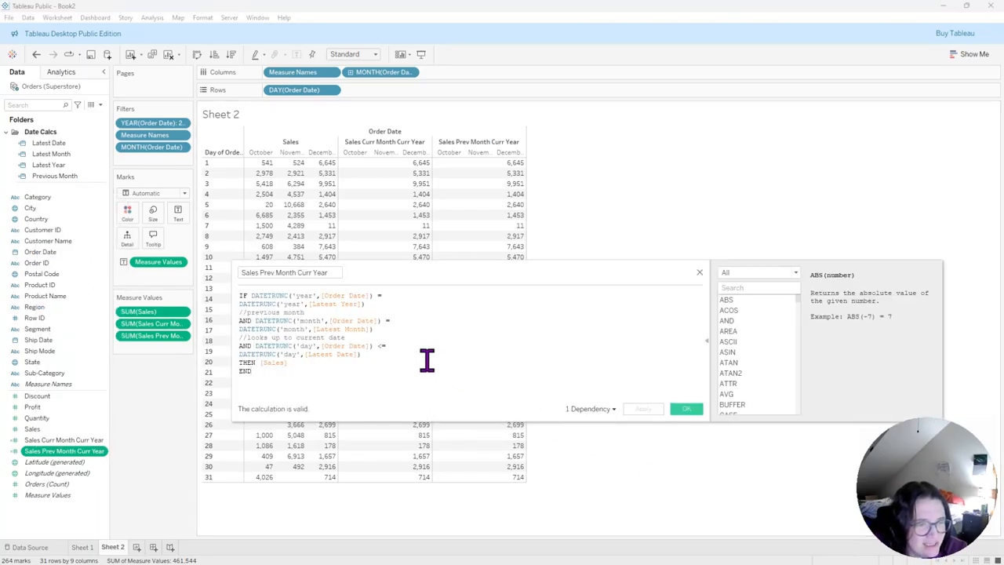
drag(376, 332, 312, 329)
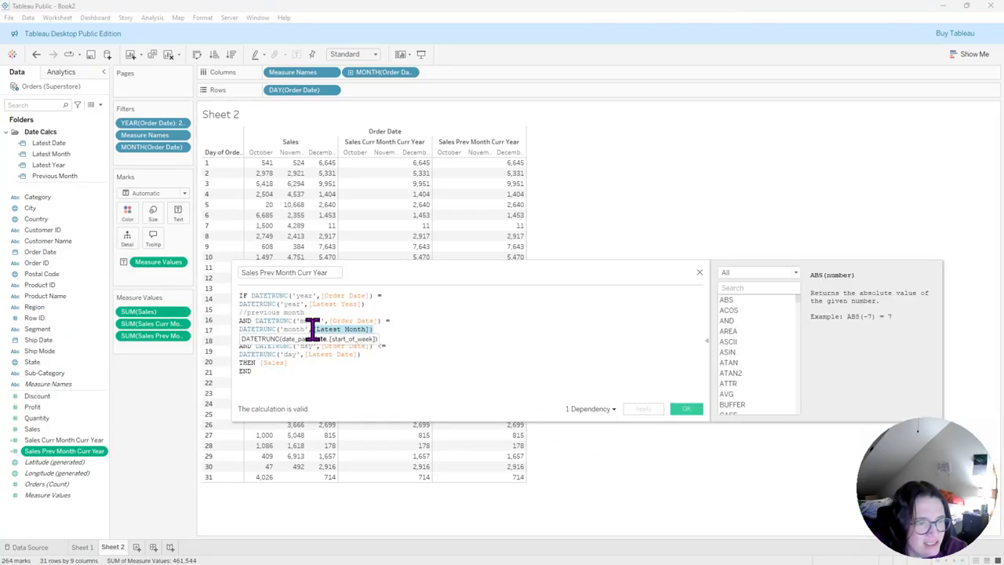
click(416, 331)
drag(54, 176, 351, 345)
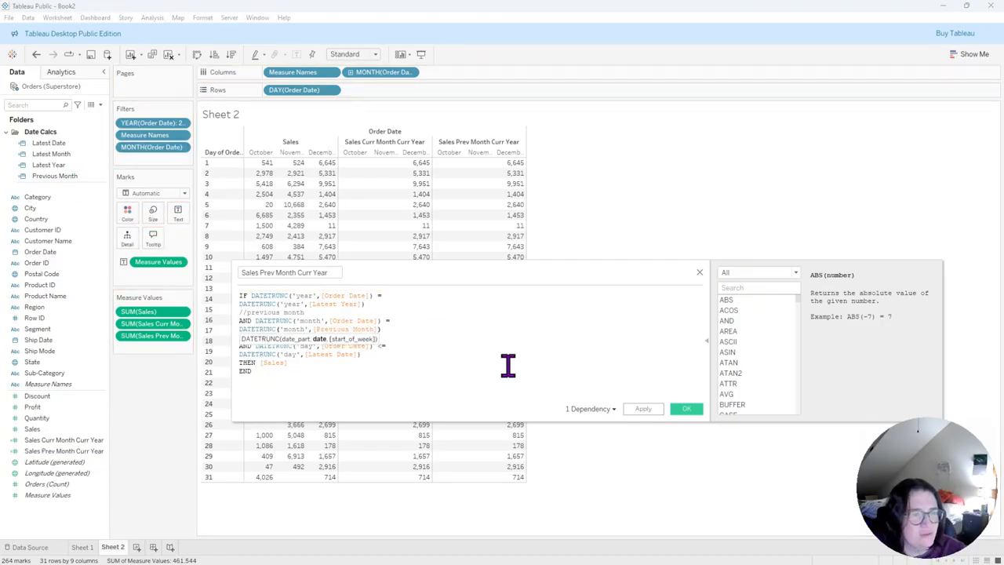
click(653, 409)
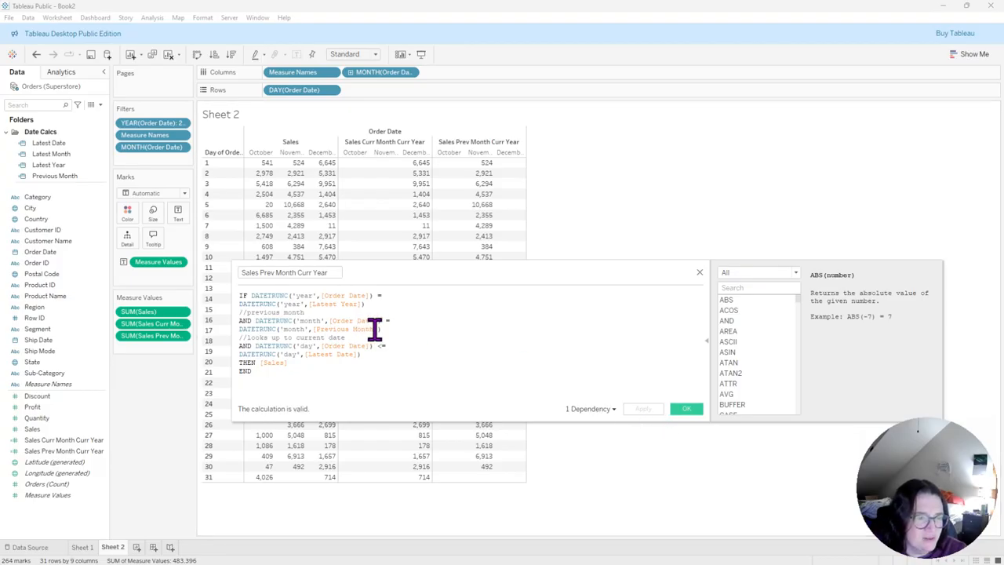
drag(377, 328, 313, 328)
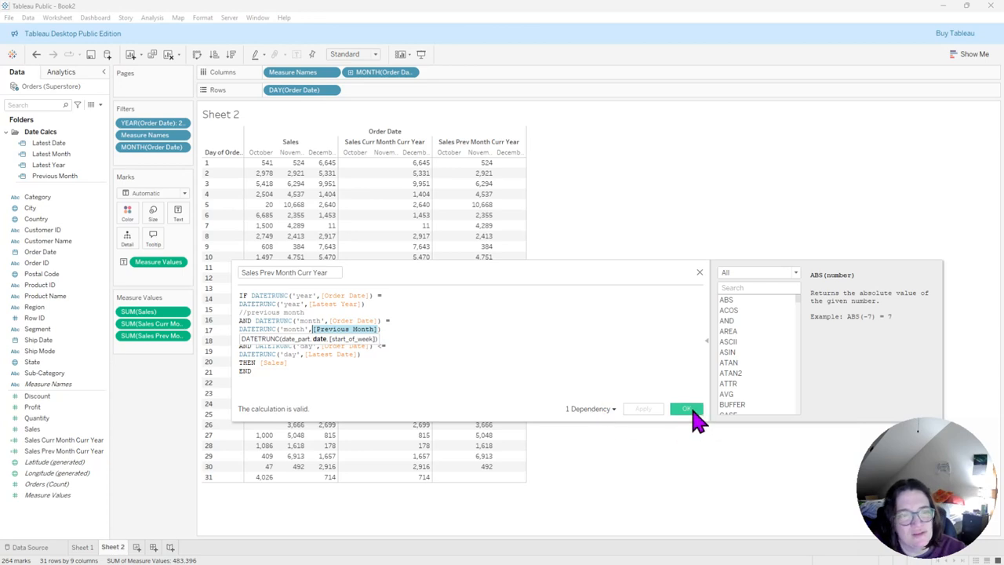
click(687, 410)
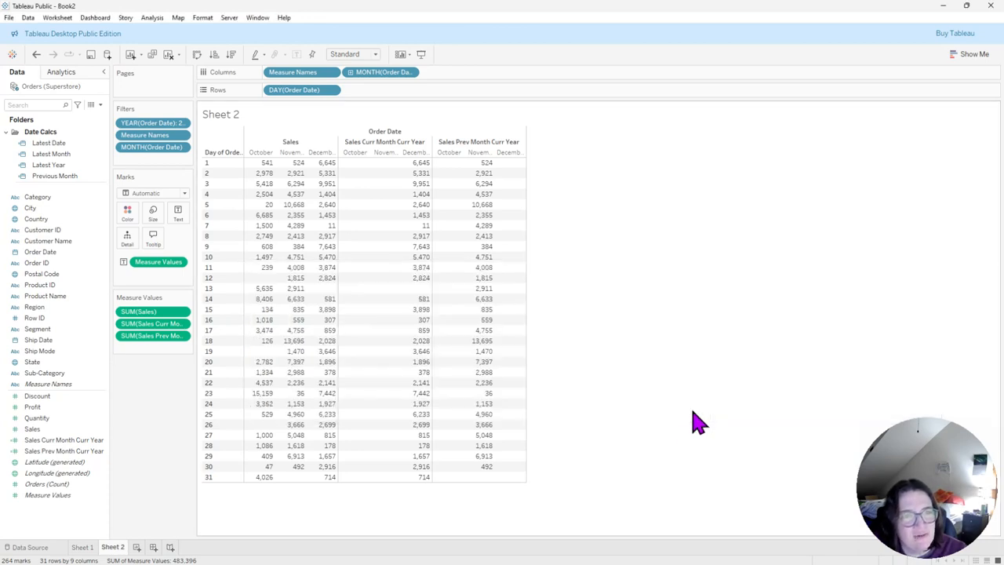
Remove the Order Date year filter from Sheet 2
mouse_move(513, 197)
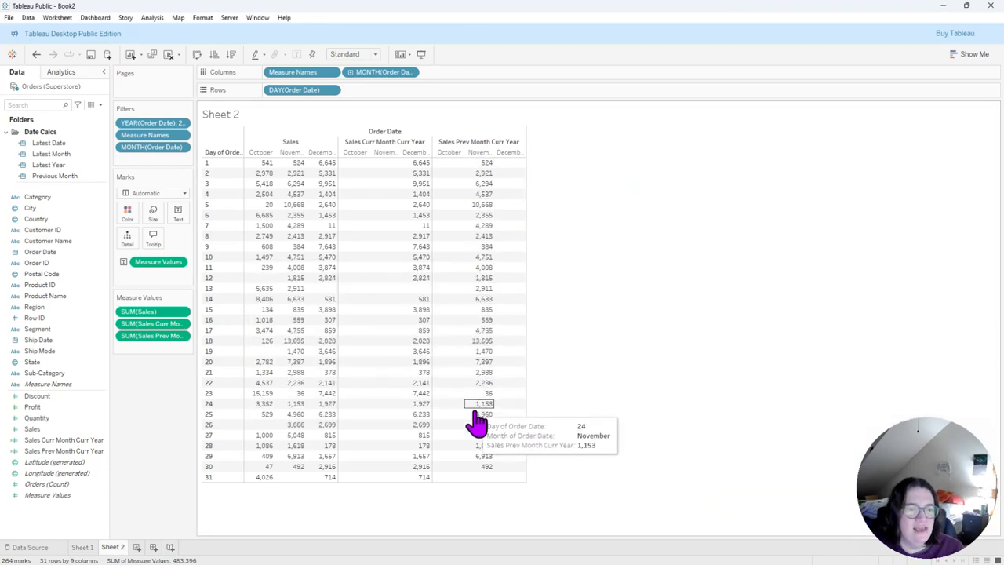
mouse_move(472, 475)
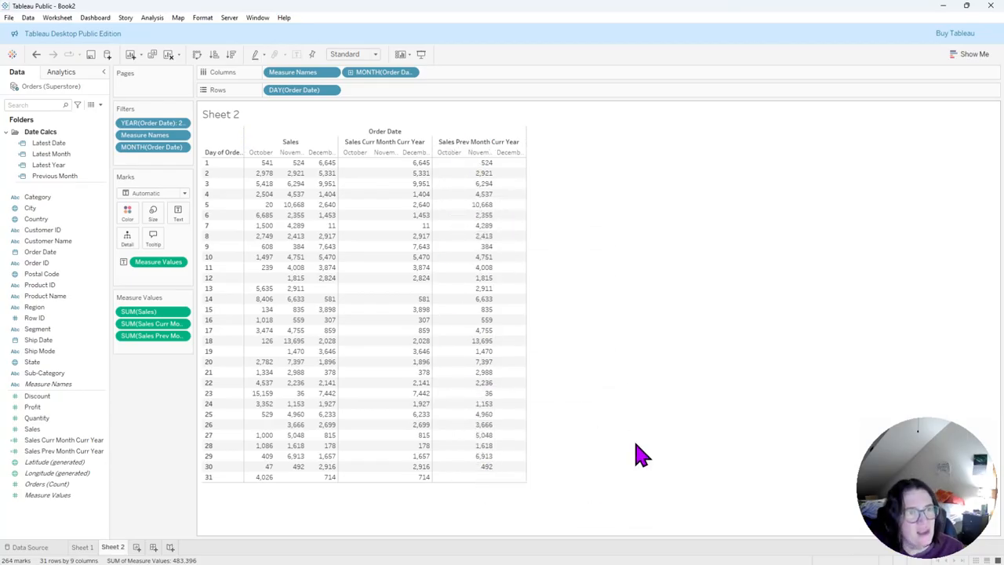
click(178, 125)
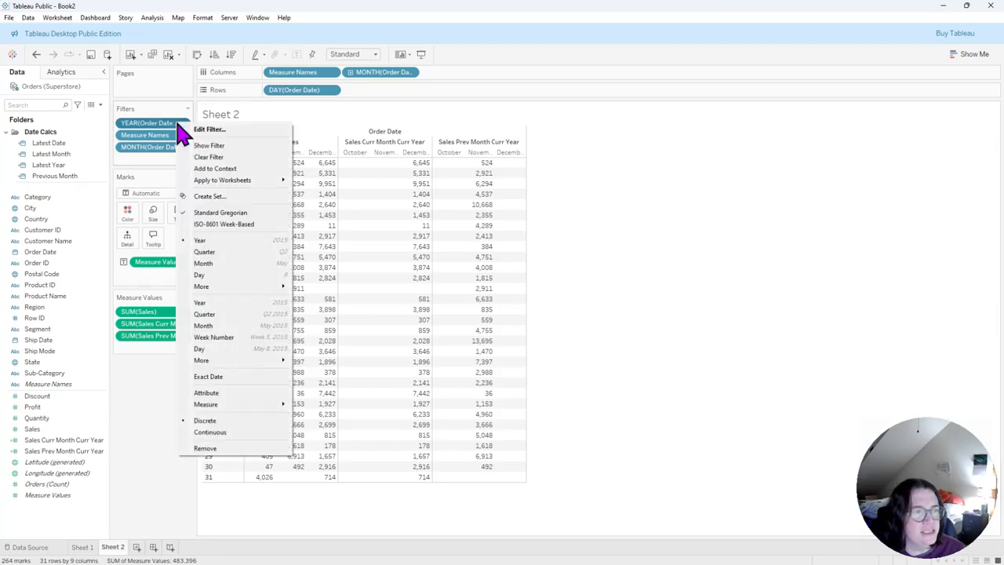
click(252, 449)
mouse_move(326, 180)
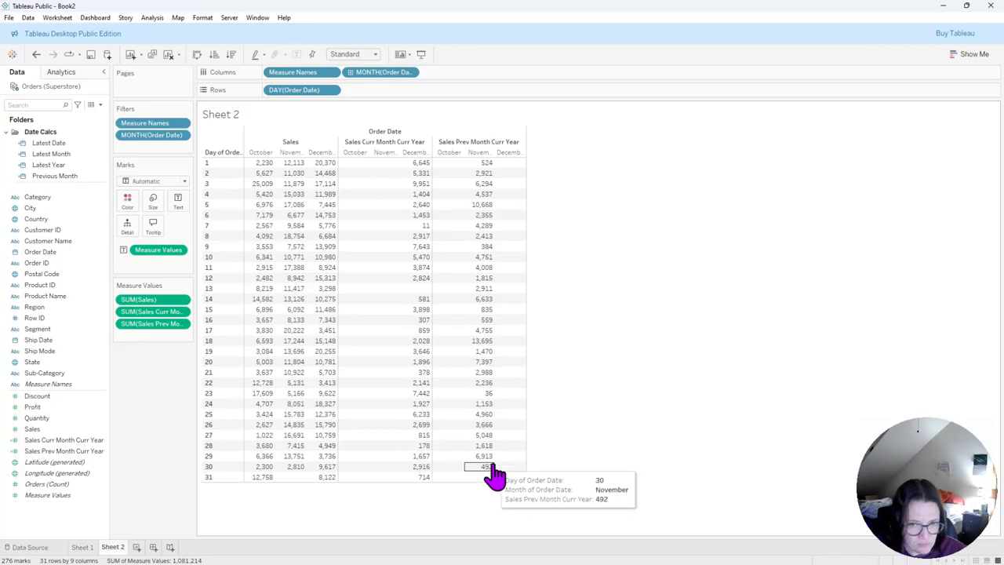
Duplicate Sheet 2 and remove the Order Date day field from the copy's rows
right_click(122, 553)
click(179, 467)
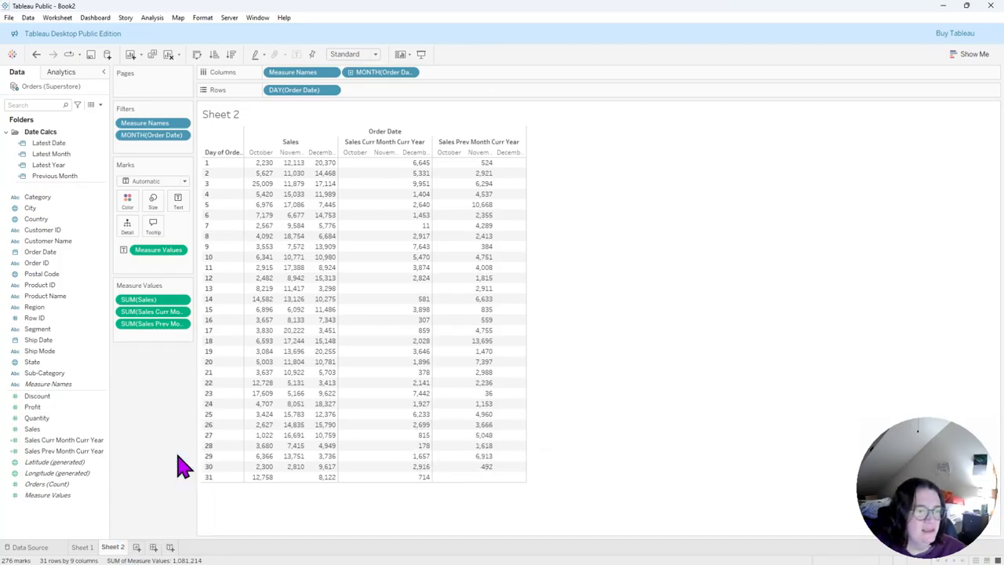
right_click(320, 91)
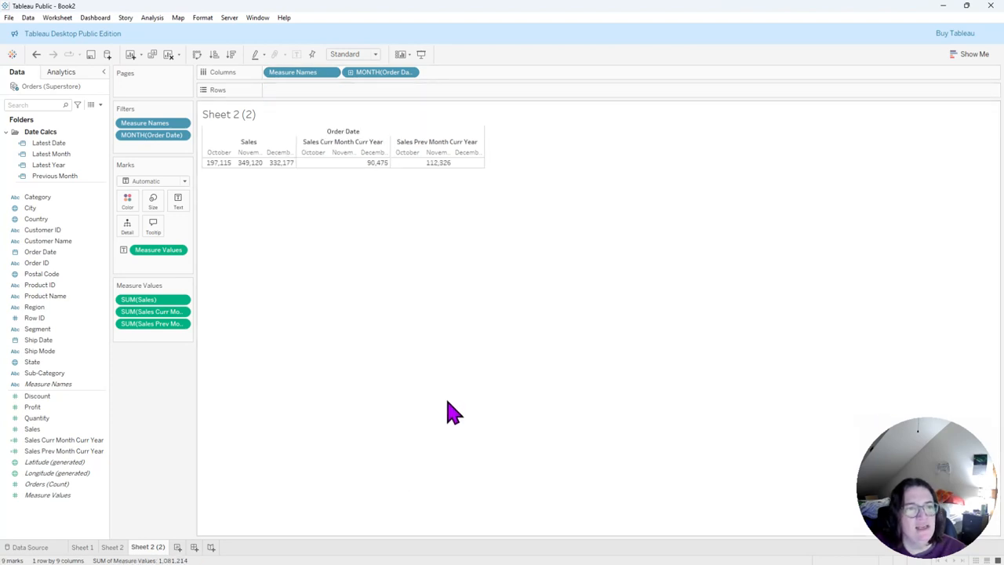
mouse_move(412, 172)
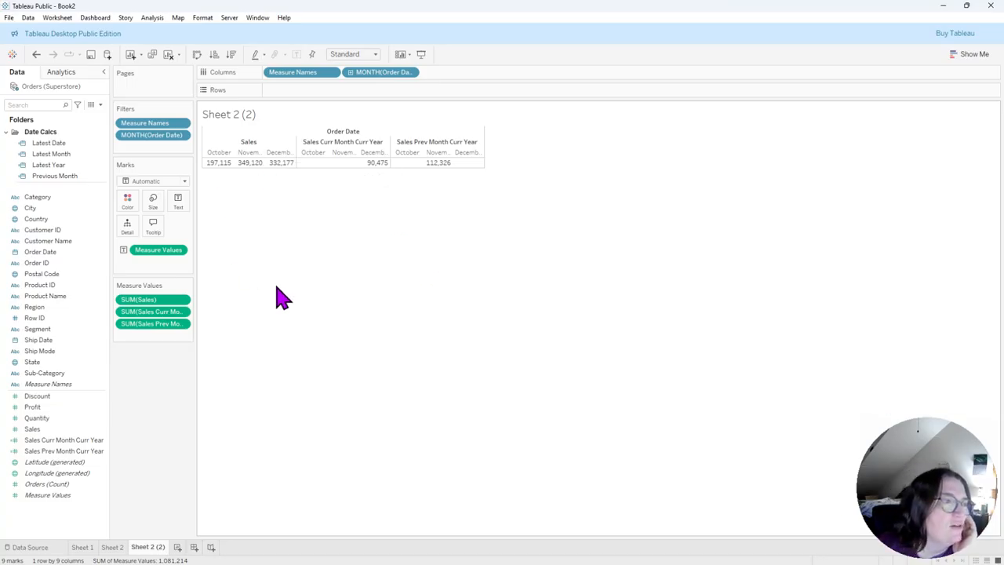
Create a new calculated field named % Sales Diff MOM
click(101, 105)
click(95, 116)
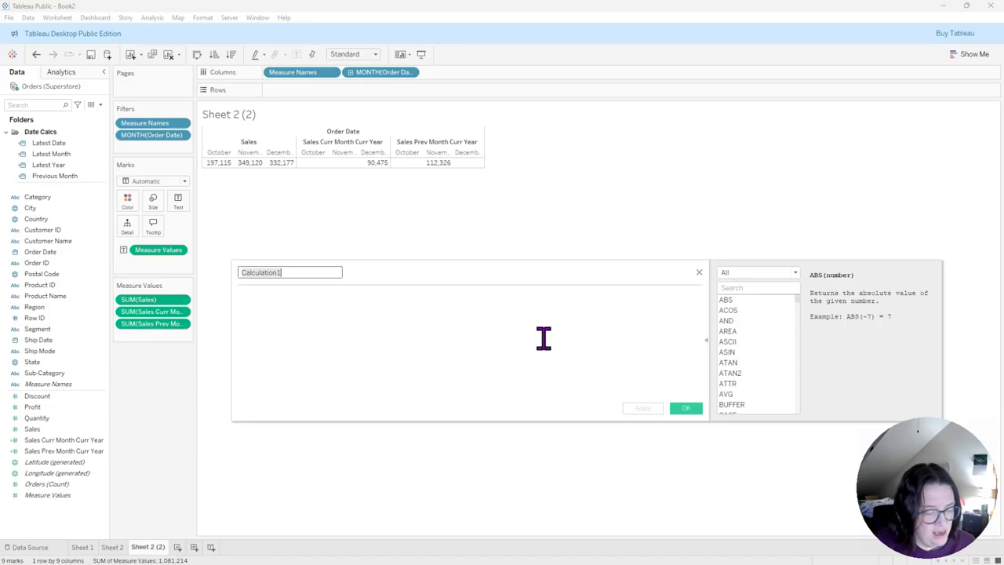
text(% Sales Diff MOM)
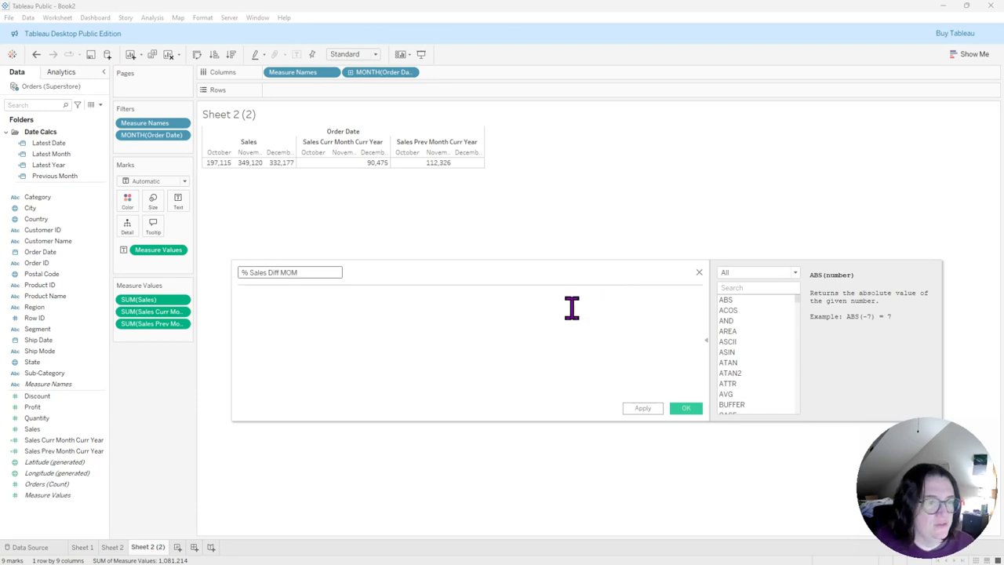
Begin the % Sales Diff MOM formula with an opening parenthesis, followed on a new line by SUM([Sales Curr Month Curr Year])
click(569, 308)
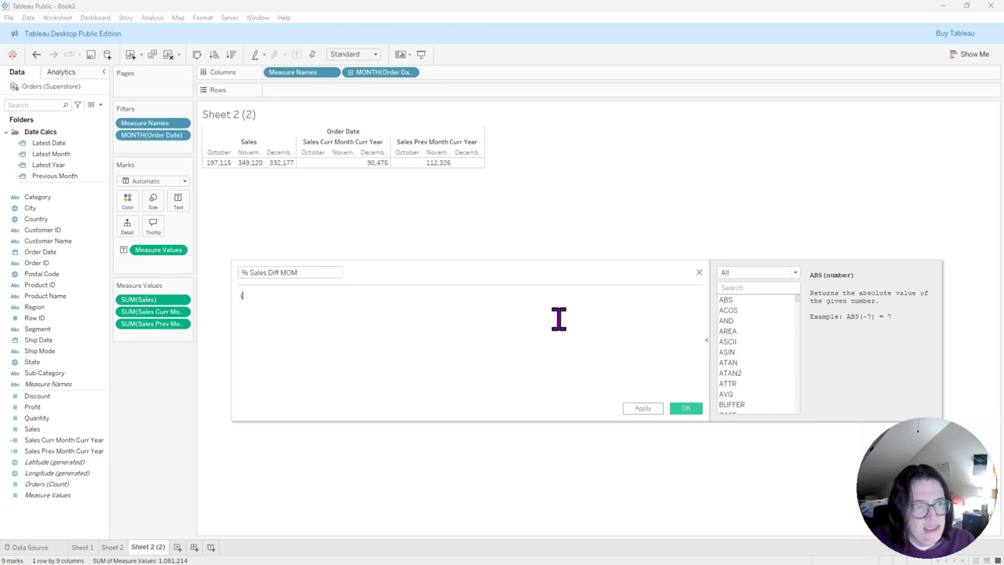
text(()
key(Return)
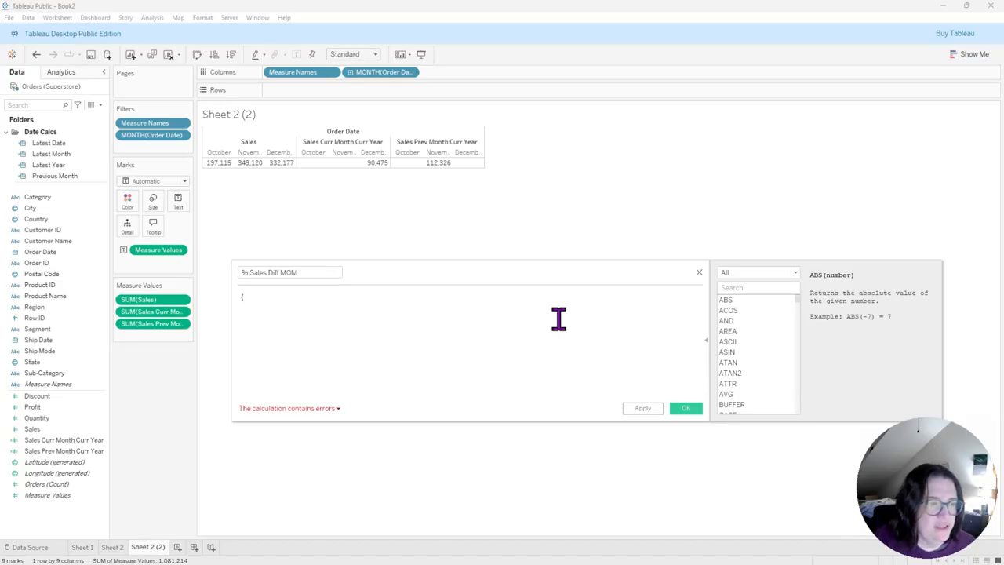
text(SUM()
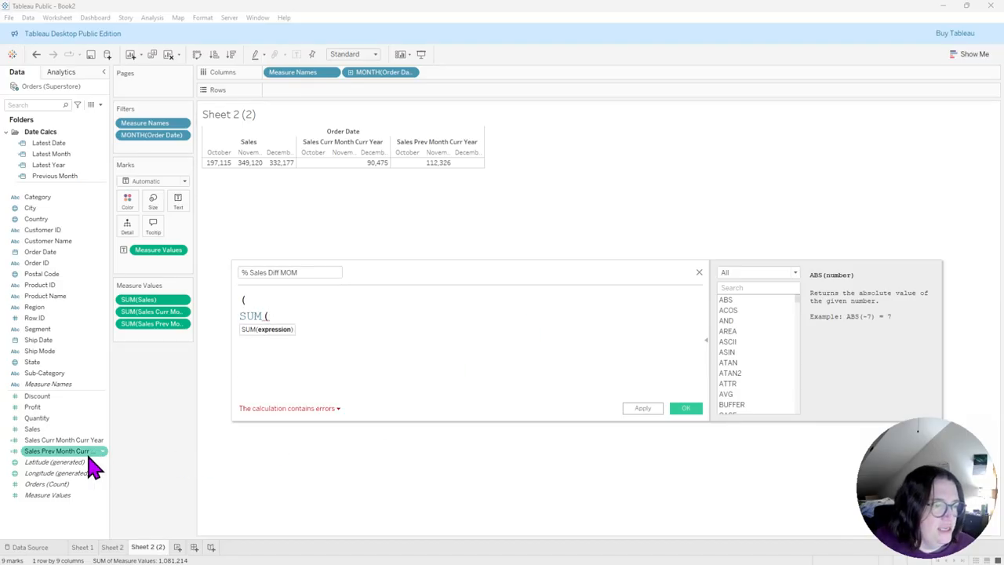
drag(62, 440, 377, 336)
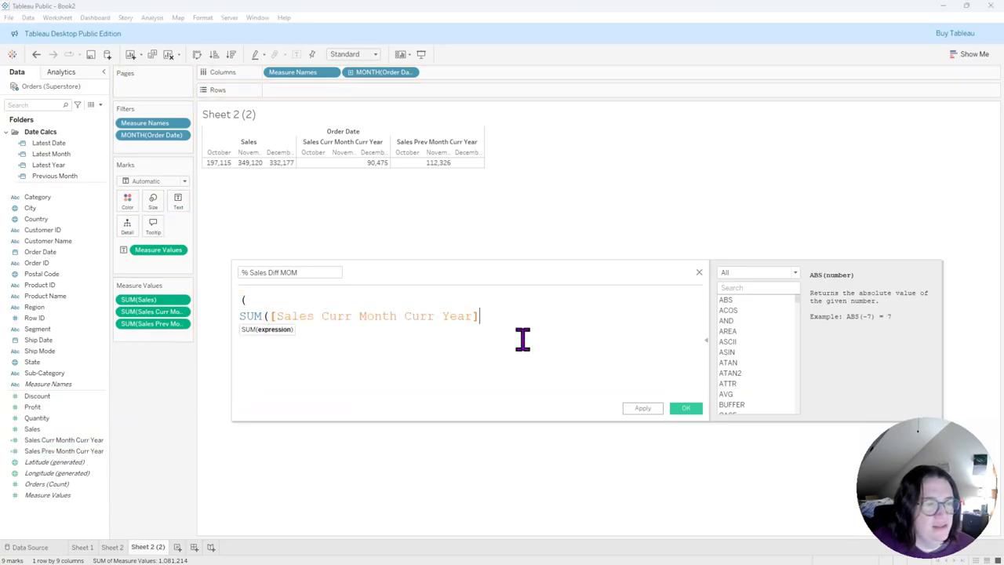
text()))
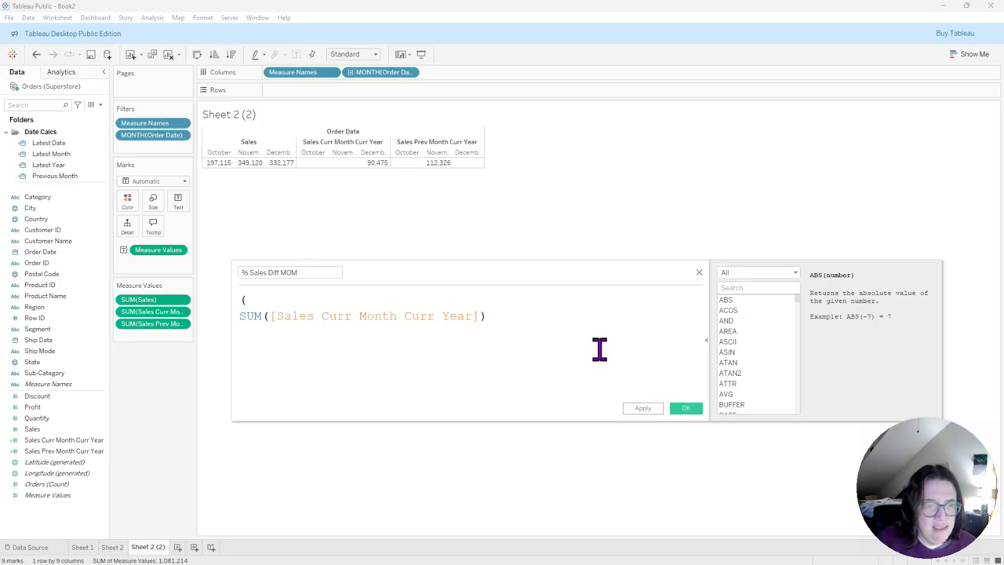
Subtract SUM([Sales Prev Month Curr Year]) from the current-month sum and close the outer parenthesis on its own line
text( SUM()
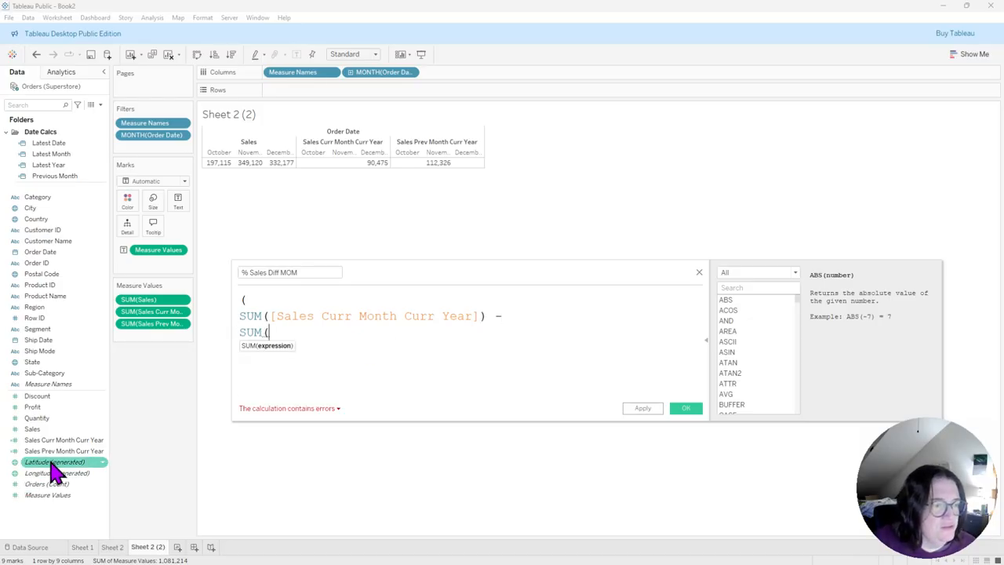
drag(59, 451, 388, 338)
text())
key(Return)
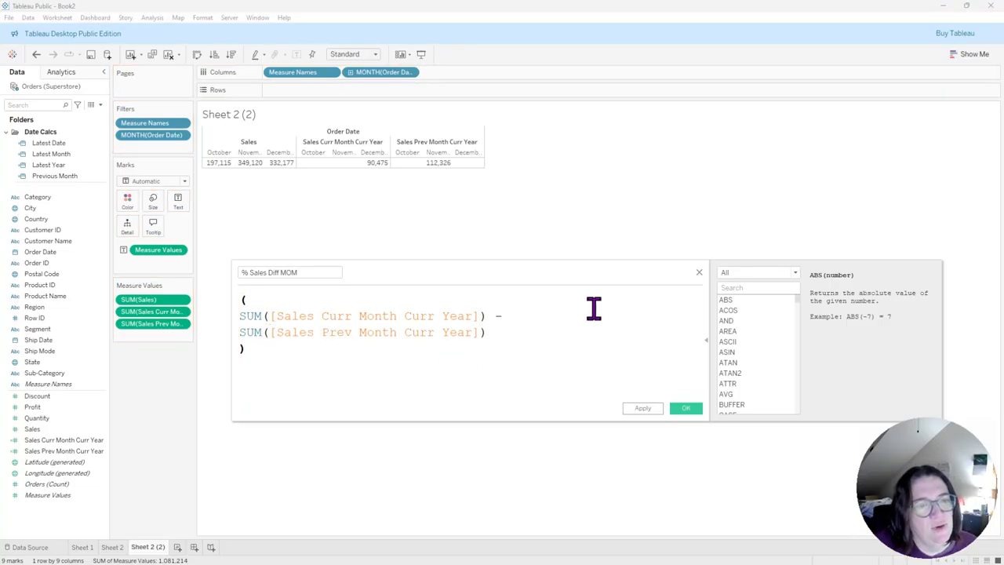
drag(495, 334, 236, 314)
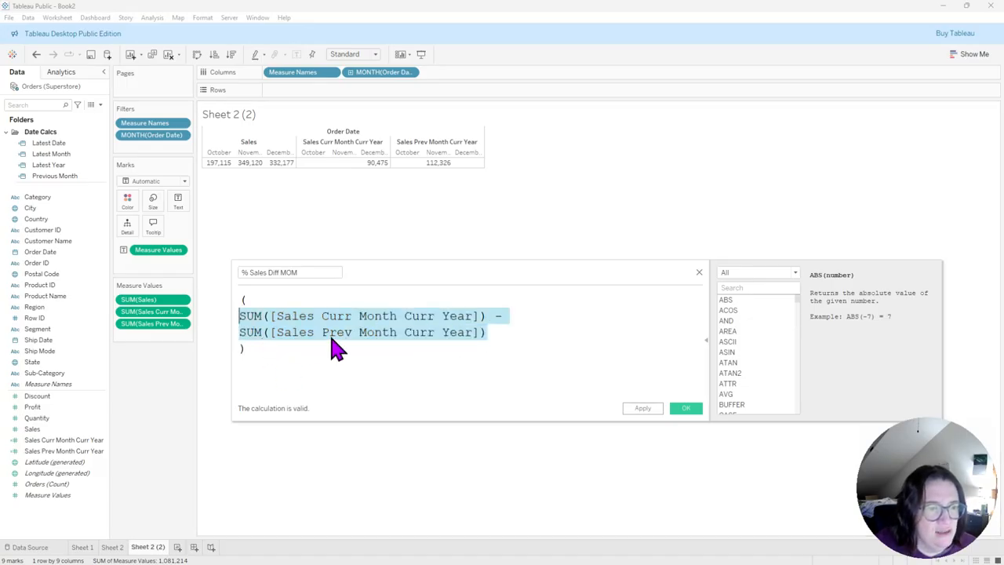
Add a division sign on its own line after the closing parenthesis and start a SUM( expression on the following line
click(506, 337)
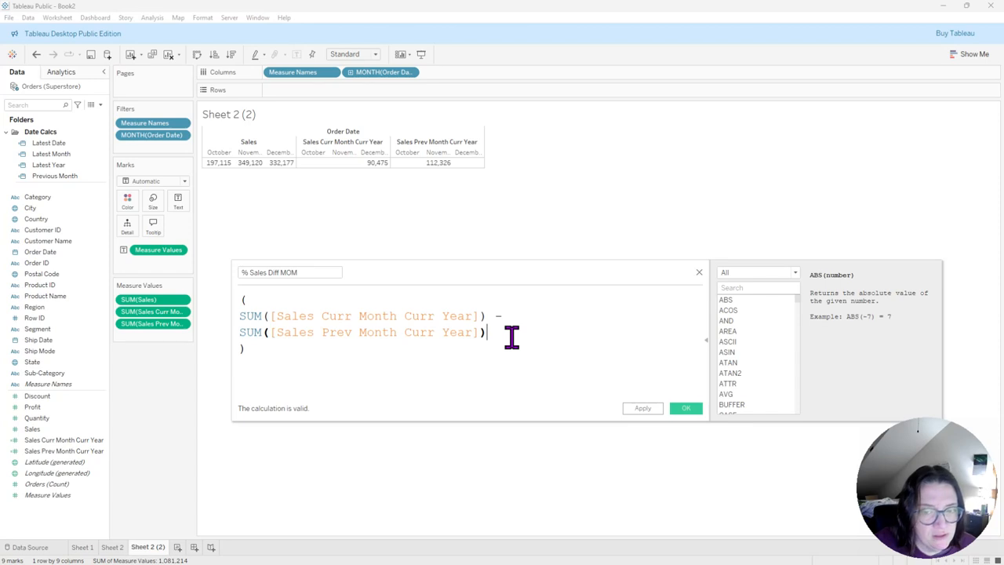
click(259, 368)
key(Return)
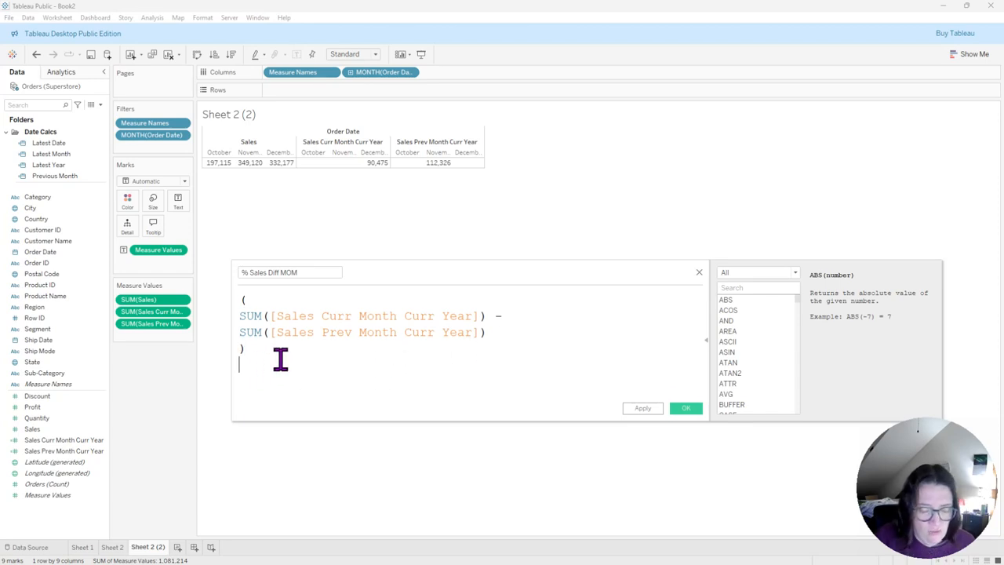
text(/)
key(Return)
text(SUM()
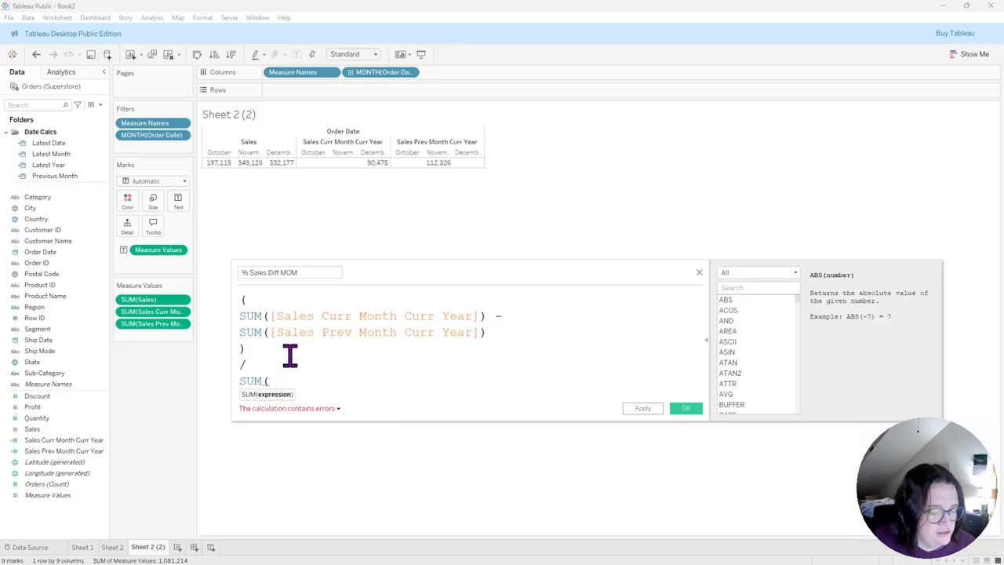
Complete the divisor as SUM([Sales Prev Month Curr Year]), keeping it on the line below the division sign, and save the calculation
drag(59, 451, 355, 384)
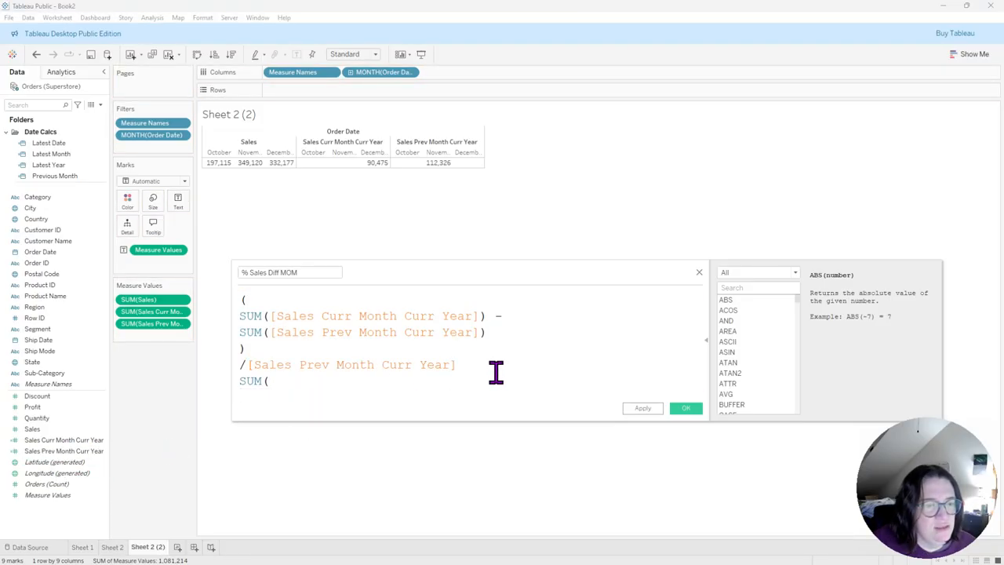
drag(494, 366, 244, 367)
right_click(265, 364)
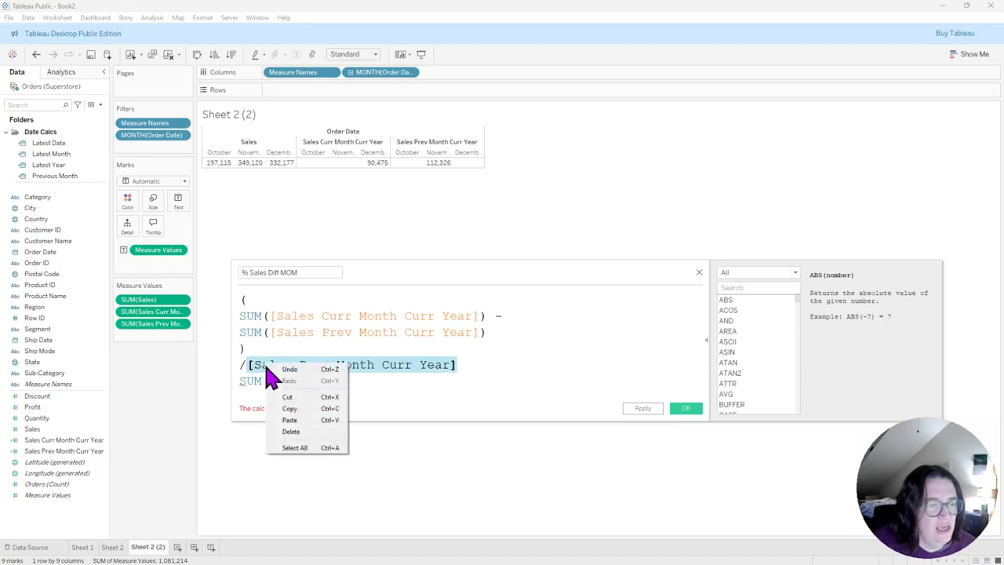
click(287, 397)
click(298, 381)
key(ctrl+v)
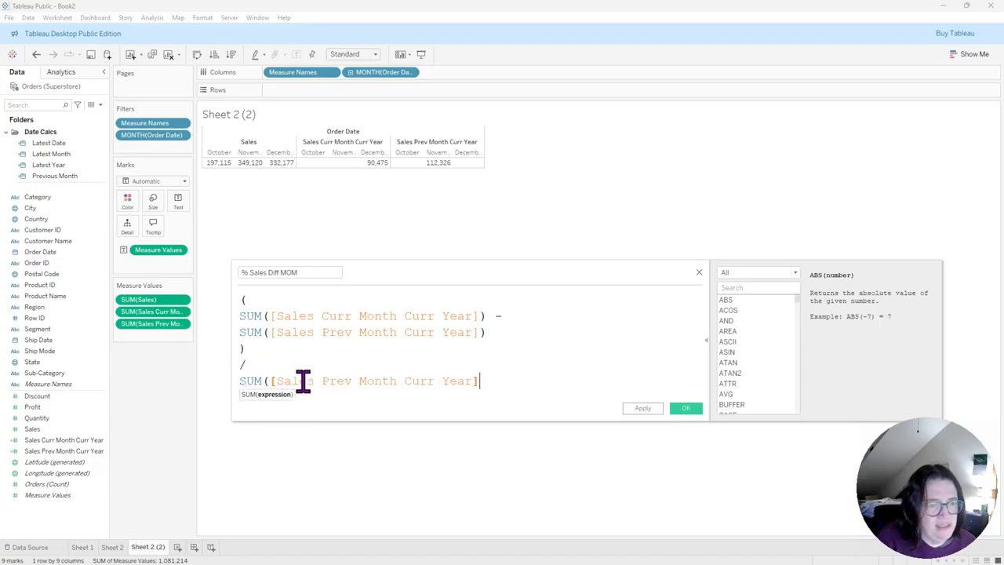
text())
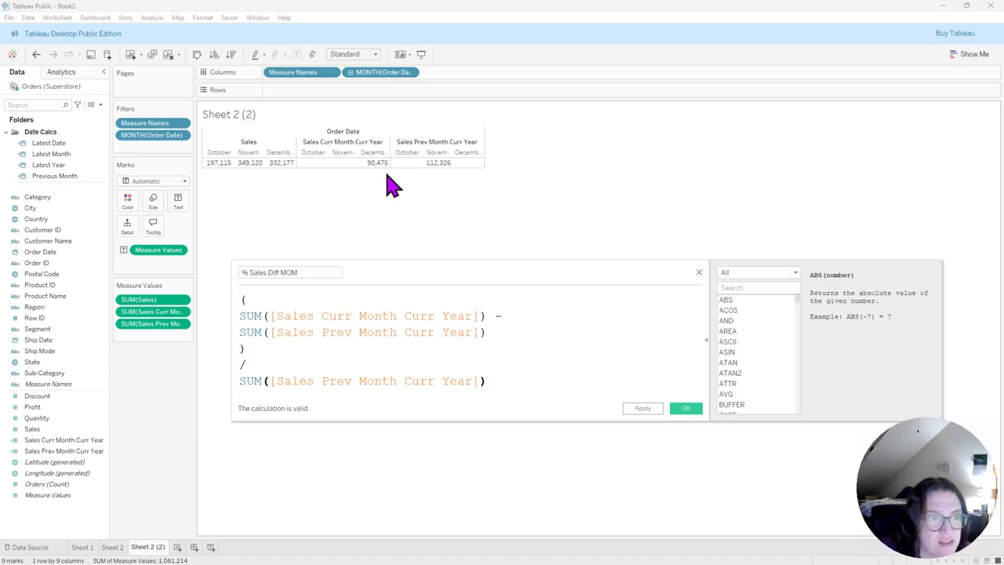
mouse_move(381, 179)
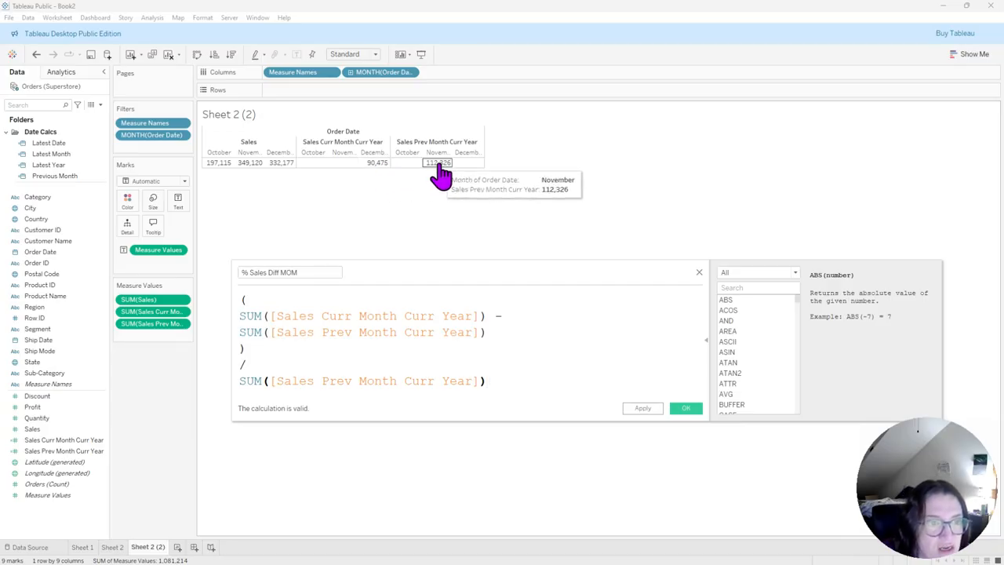
mouse_move(448, 178)
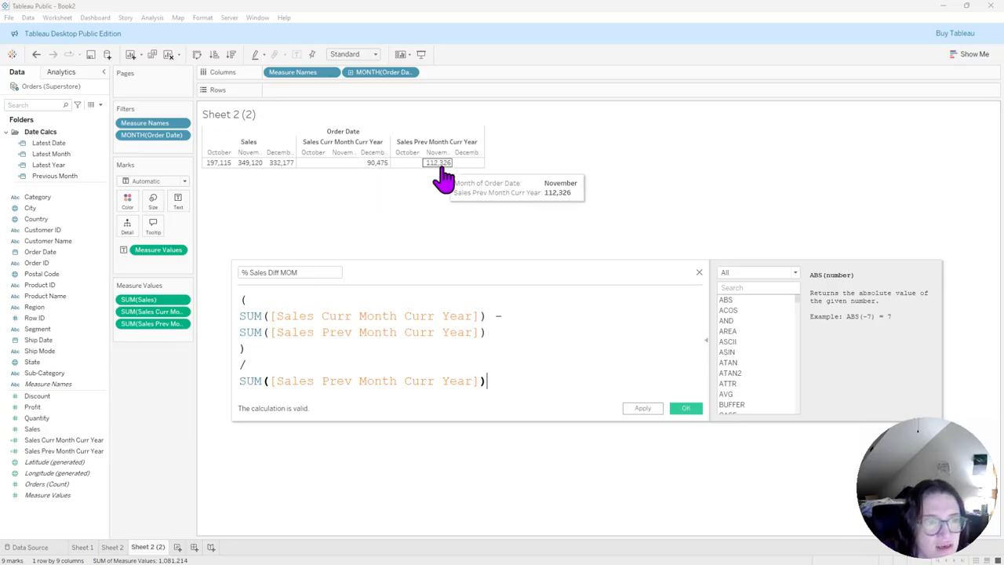
click(685, 409)
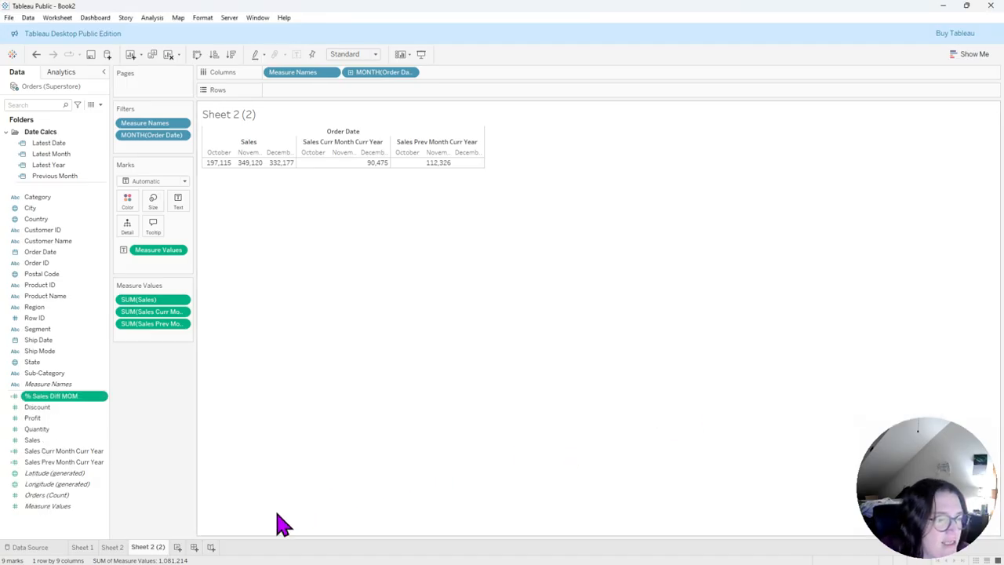
Set the default number format of % Sales Diff MOM to Percentage with 0 decimal places
right_click(89, 404)
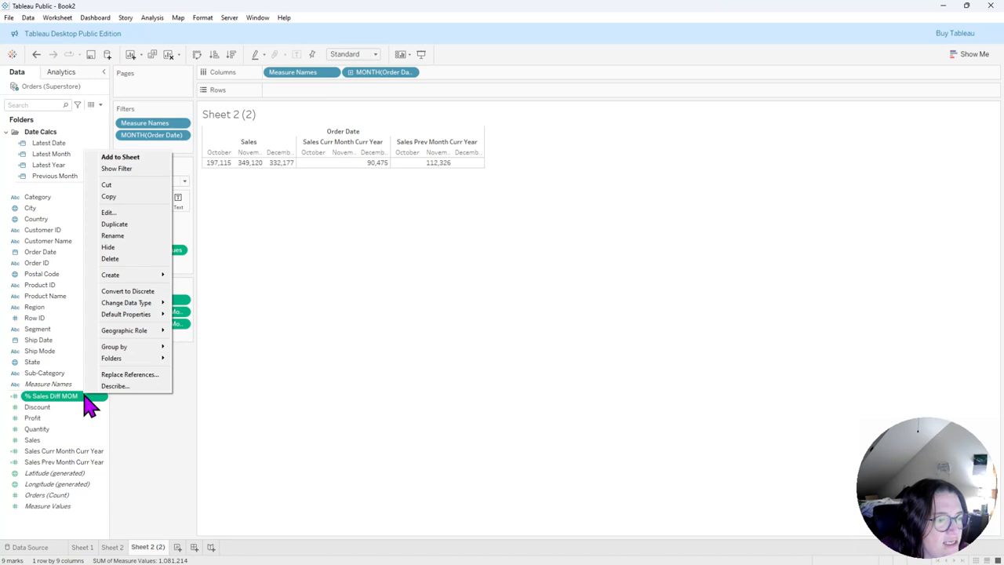
mouse_move(159, 320)
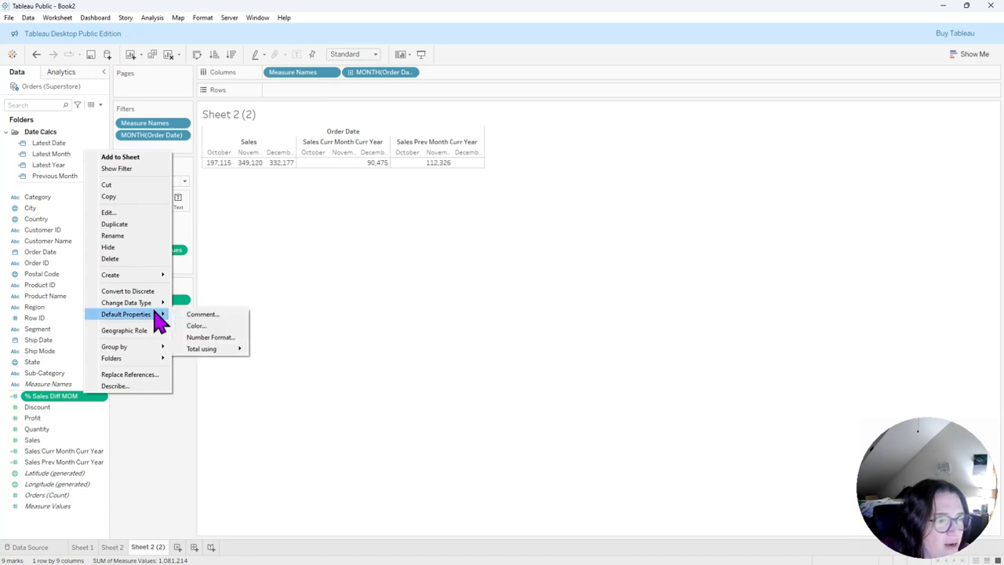
click(219, 338)
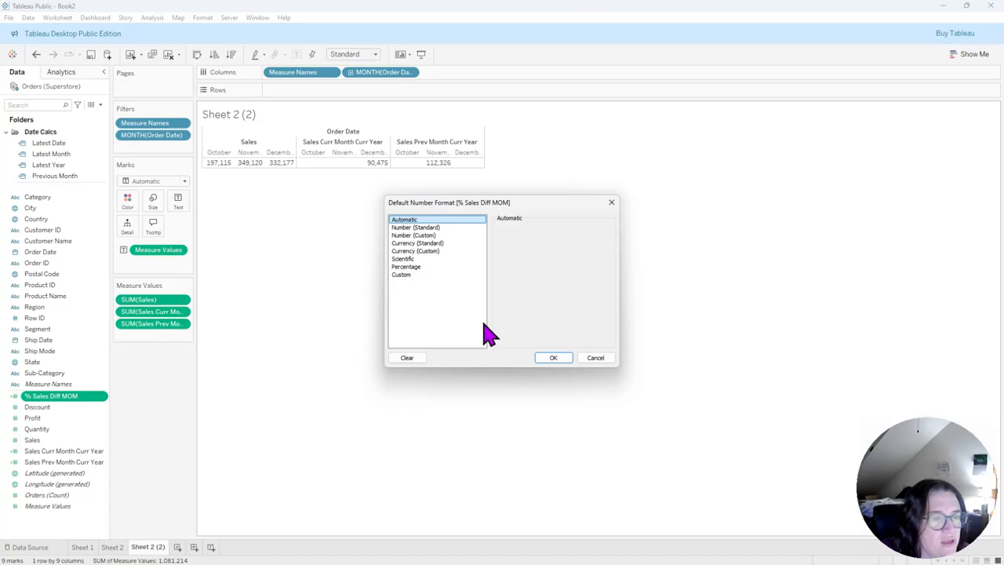
click(406, 267)
click(526, 241)
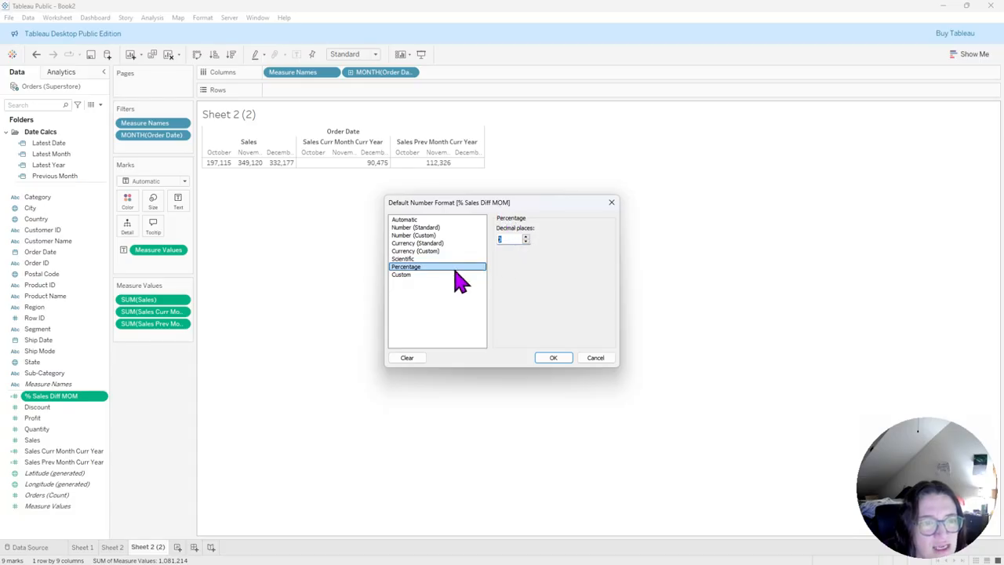
click(553, 359)
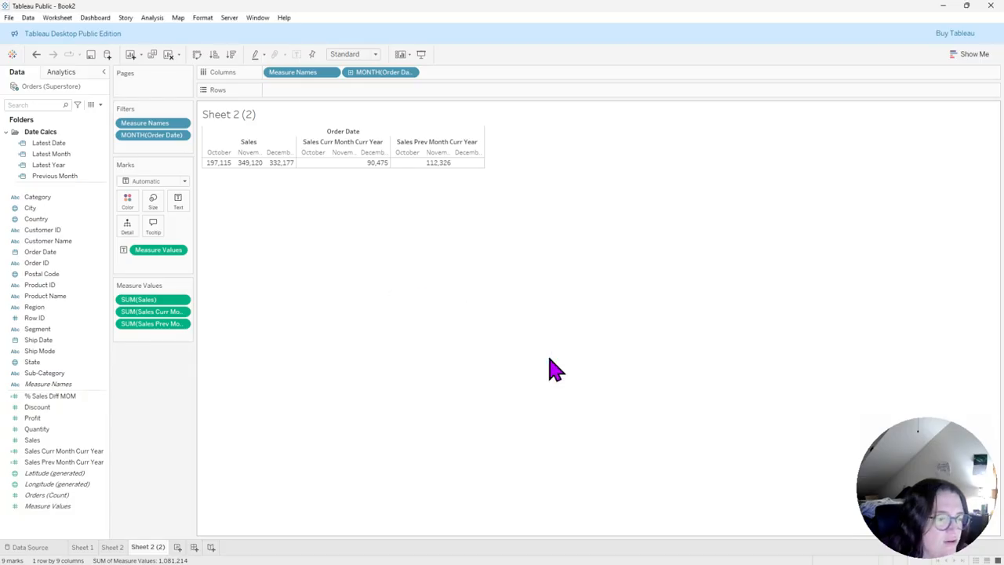
Add a new worksheet and show % Sales Diff MOM as text on it
click(177, 547)
drag(63, 396, 178, 189)
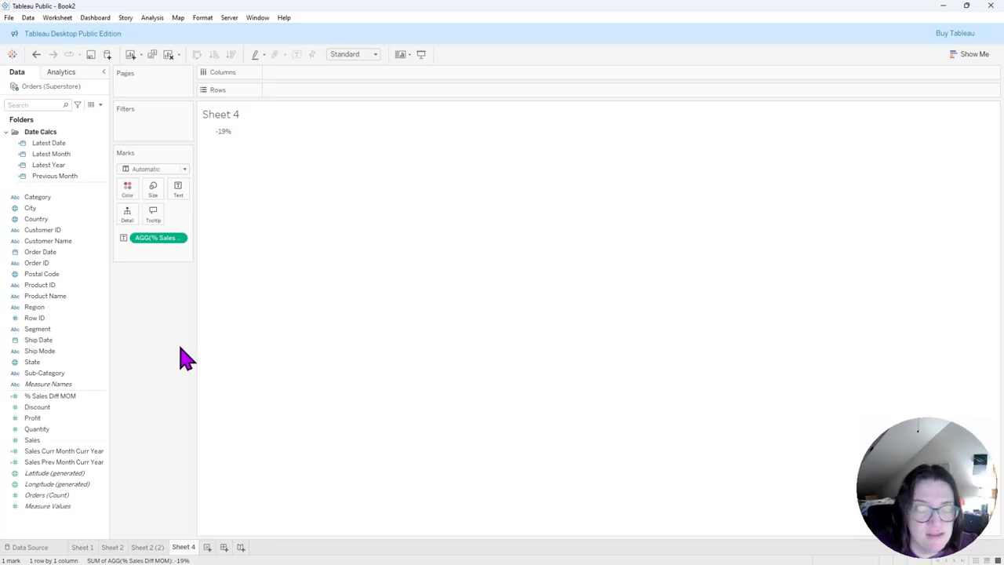
Duplicate the Sales Curr Month Curr Year calculated field
click(80, 453)
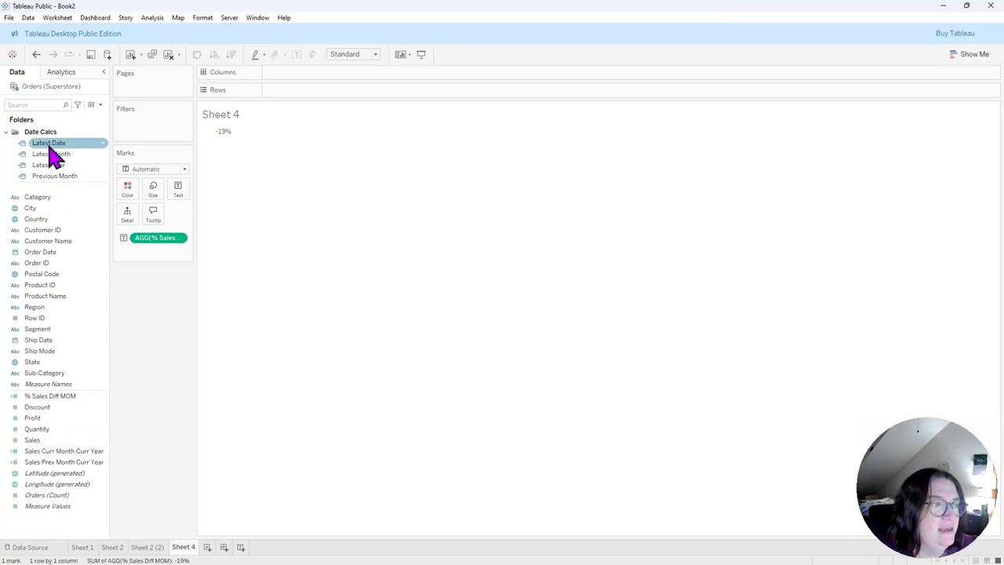
click(88, 464)
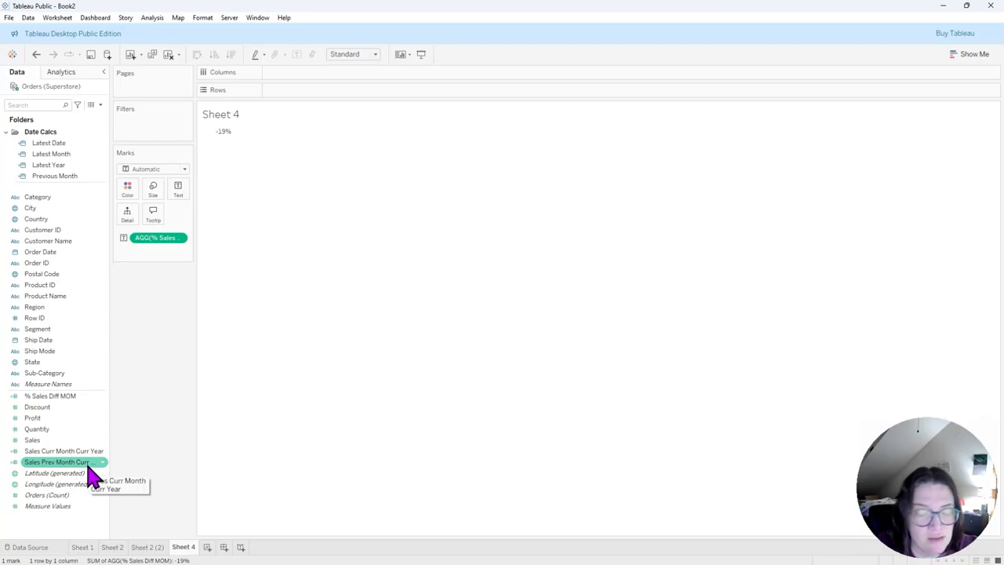
click(90, 454)
right_click(92, 463)
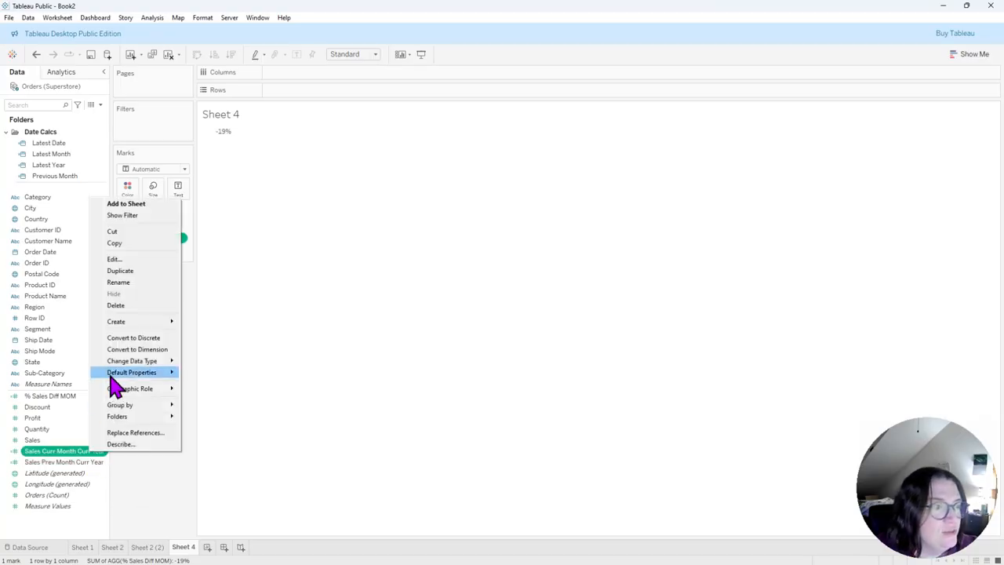
click(161, 272)
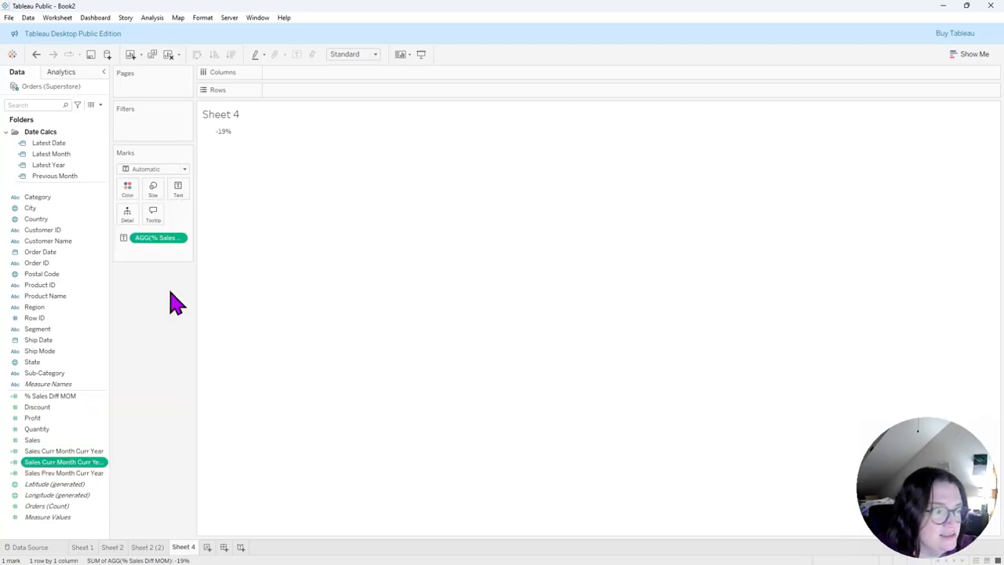
Open the copy of Sales Curr Month Curr Year for editing and rename it Profit Curr Month Curr Year
right_click(94, 471)
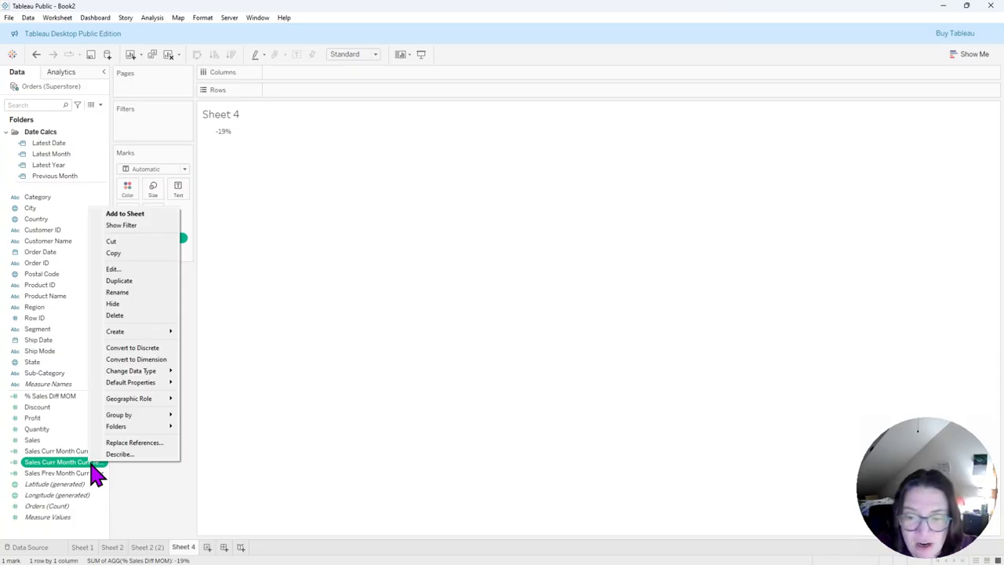
click(146, 268)
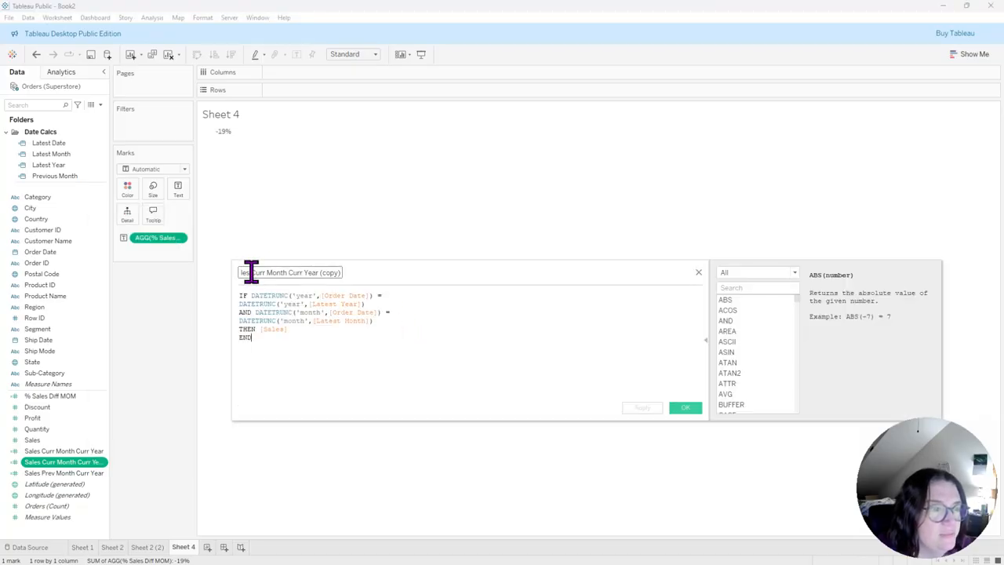
text(Profit)
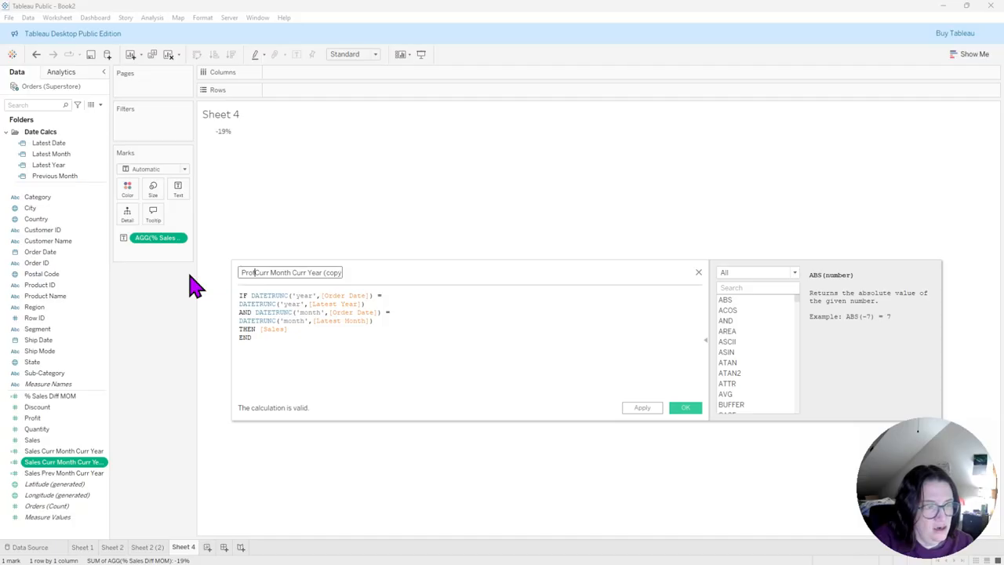
drag(329, 272, 431, 280)
key(BackSpace)
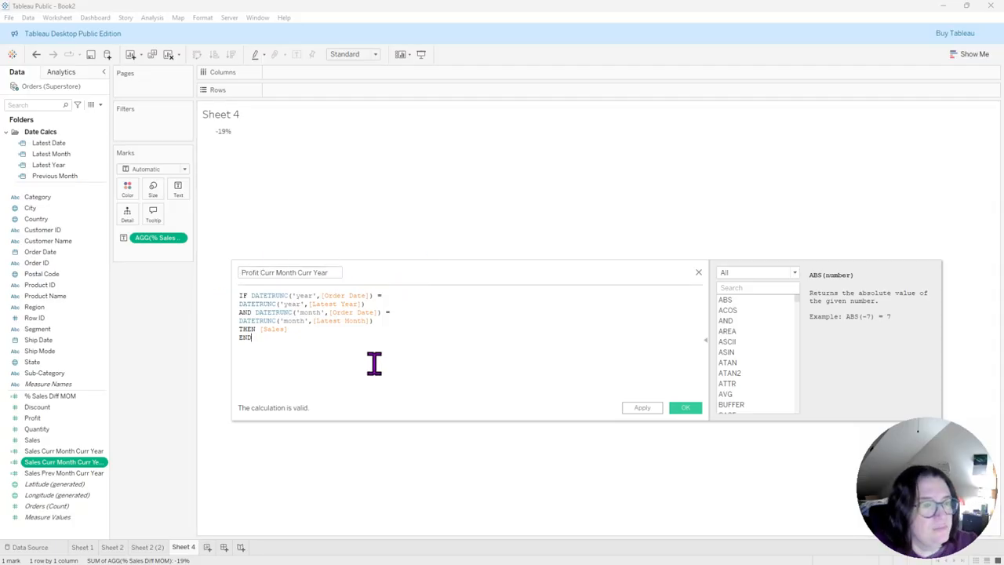
Replace [Sales] with [Profit] in the THEN line of Profit Curr Month Curr Year and save the calculation
click(33, 418)
drag(34, 430, 270, 332)
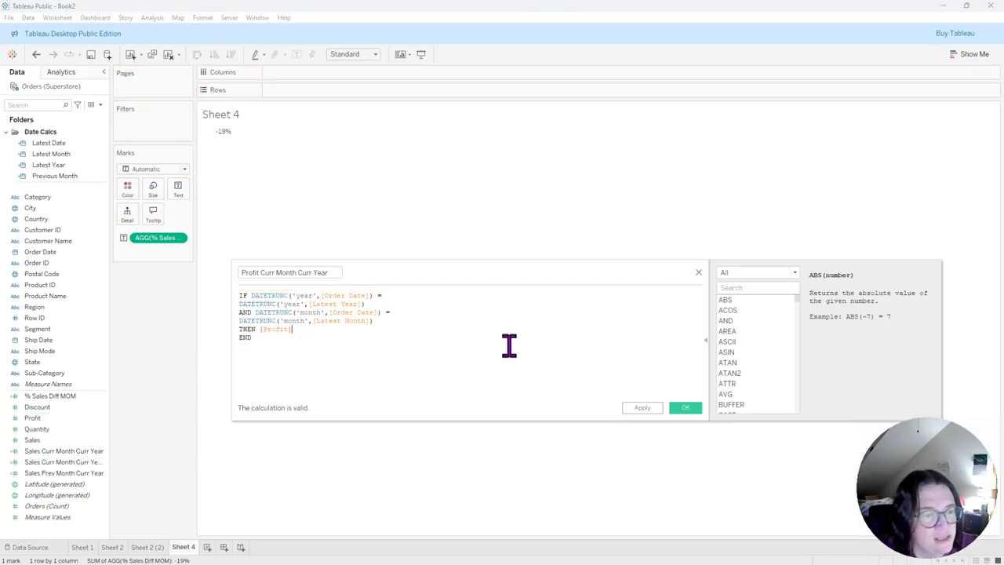
drag(292, 330, 263, 330)
click(299, 330)
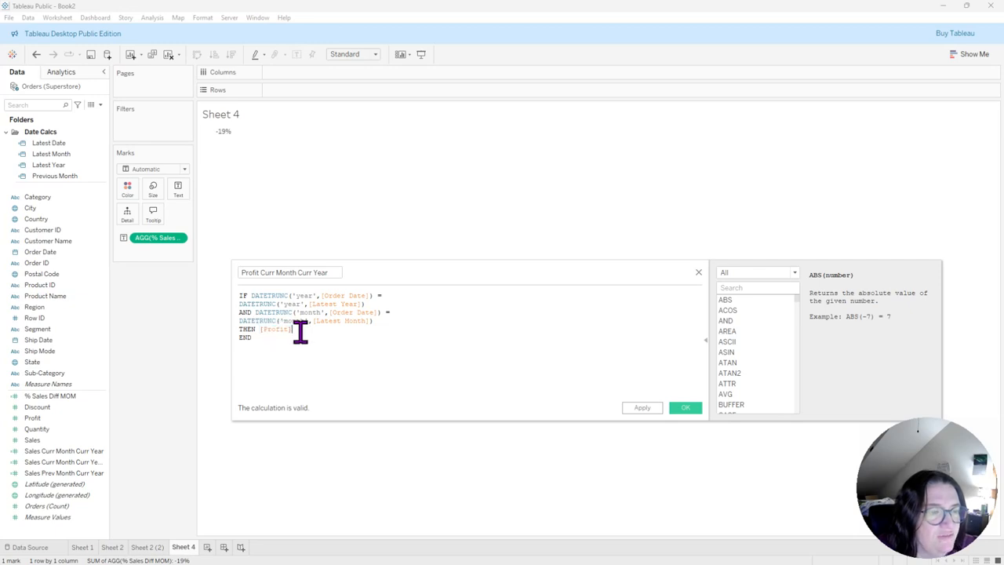
click(694, 410)
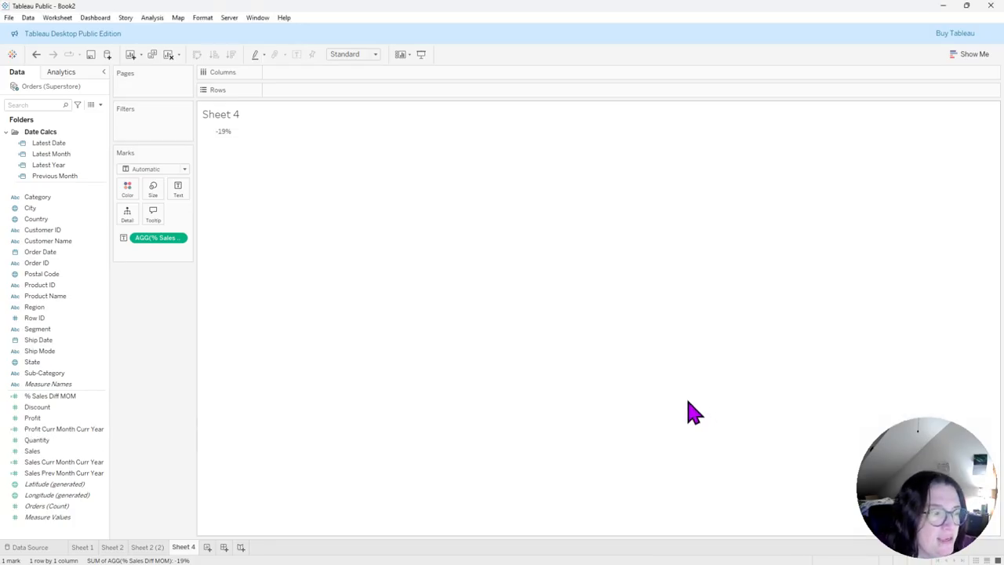
Duplicate the Sales Prev Month Curr Year calculated field
click(72, 475)
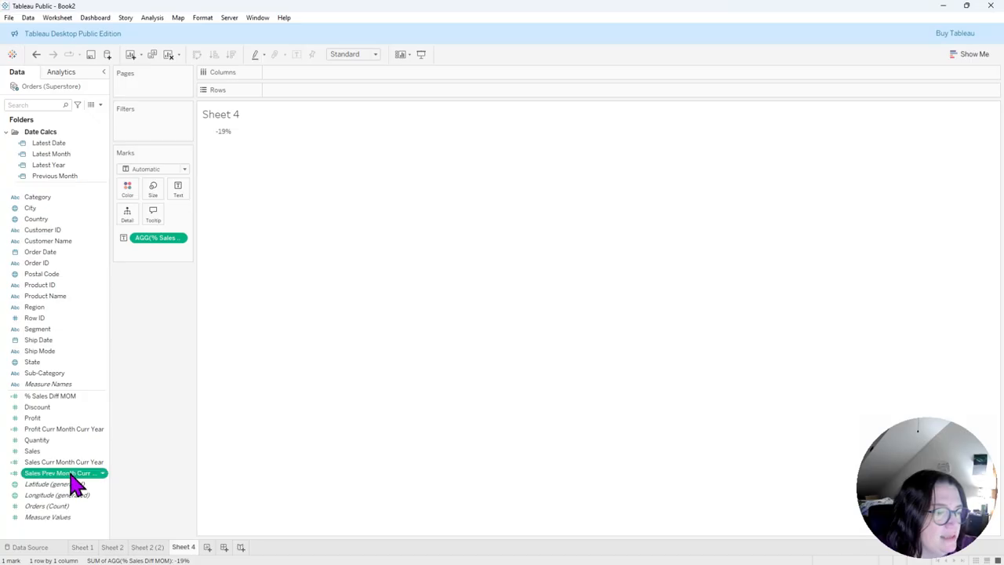
right_click(72, 474)
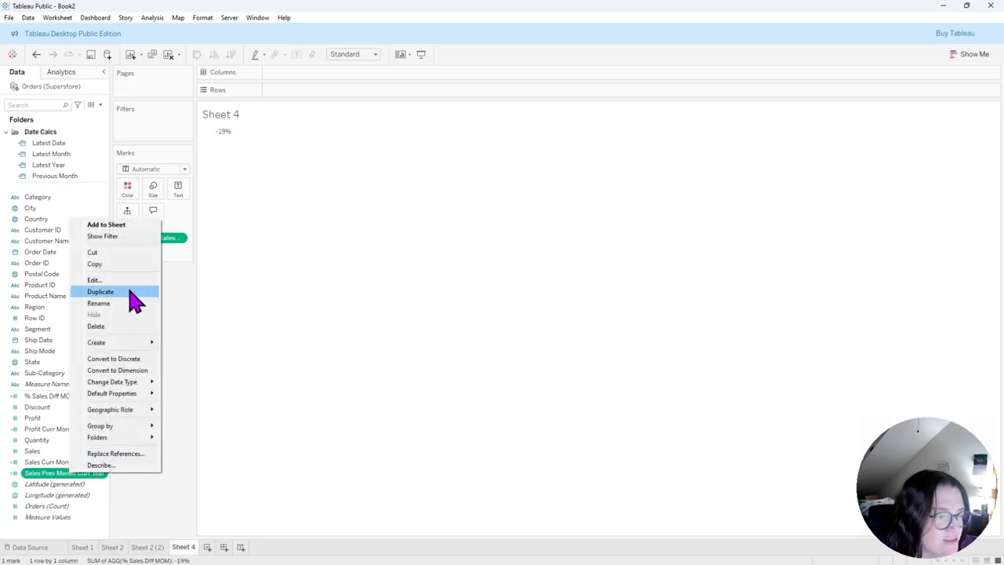
click(131, 292)
Open the copy of Sales Prev Month Curr Year for editing and rename it Profit Prev Month Curr Year
click(88, 485)
right_click(88, 485)
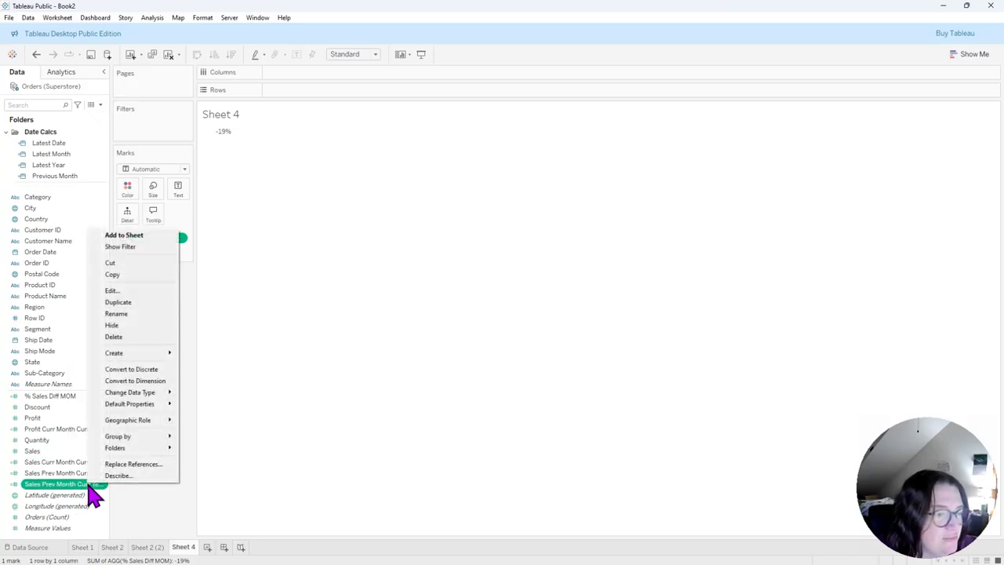
click(154, 291)
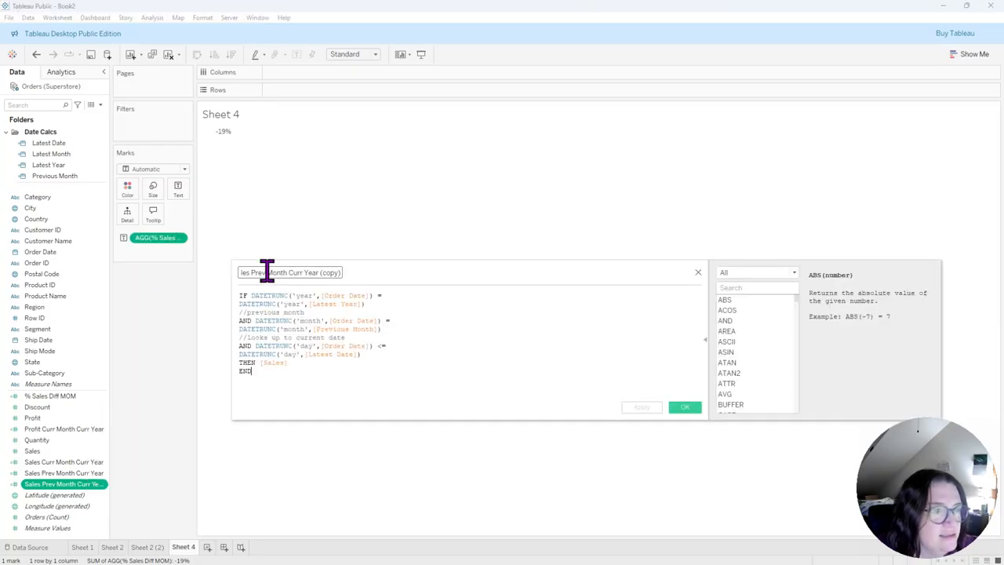
drag(247, 272, 208, 273)
text(Profit)
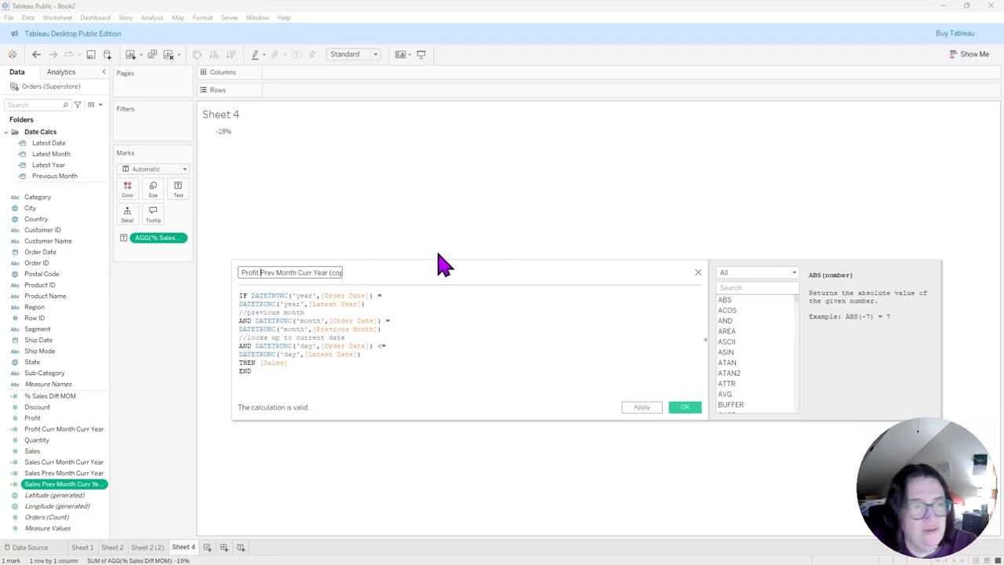
drag(328, 272, 381, 276)
key(BackSpace)
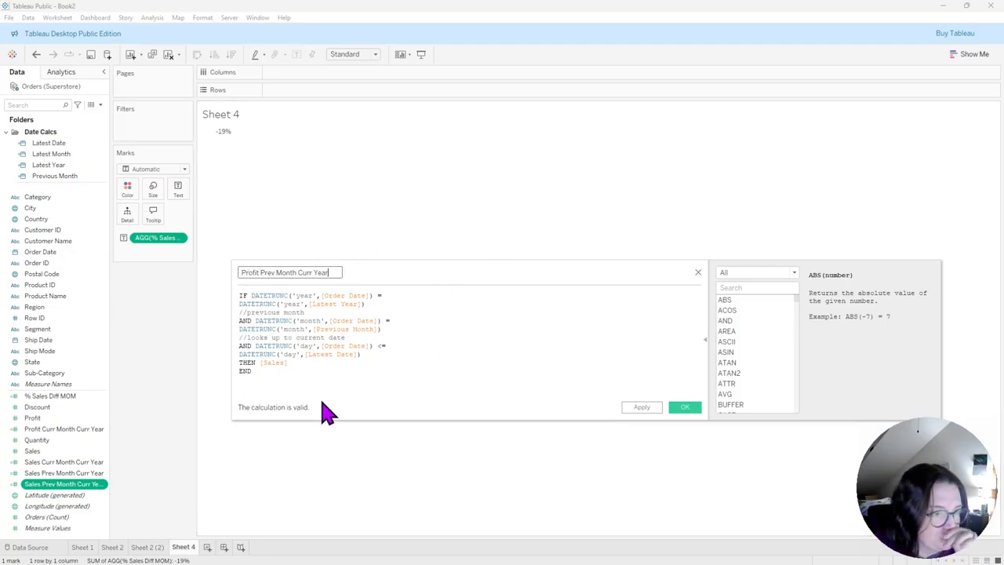
Replace [Sales] with [Profit] in the THEN line of the Profit Prev Month Curr Year formula
drag(288, 362, 259, 362)
text([profit)
click(322, 375)
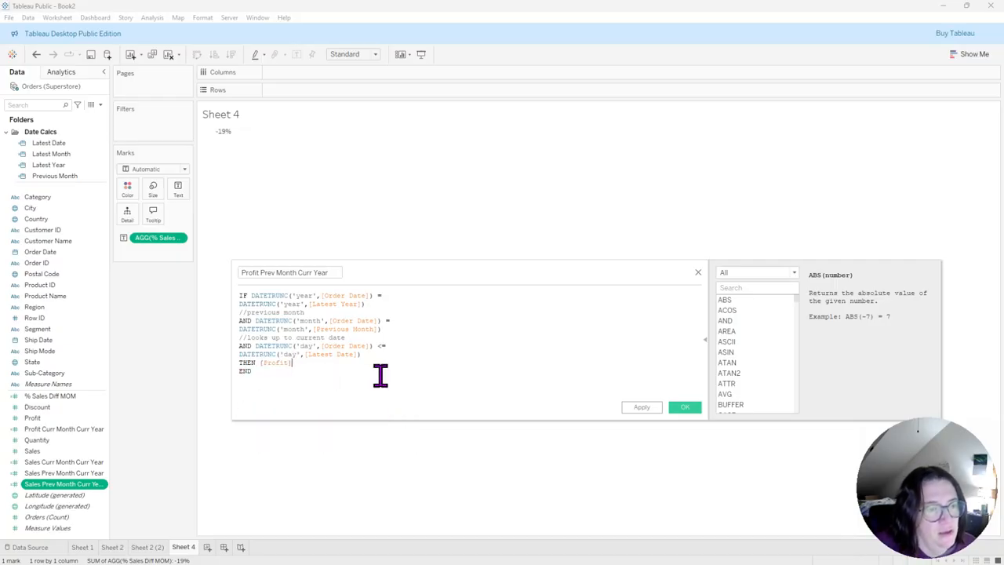
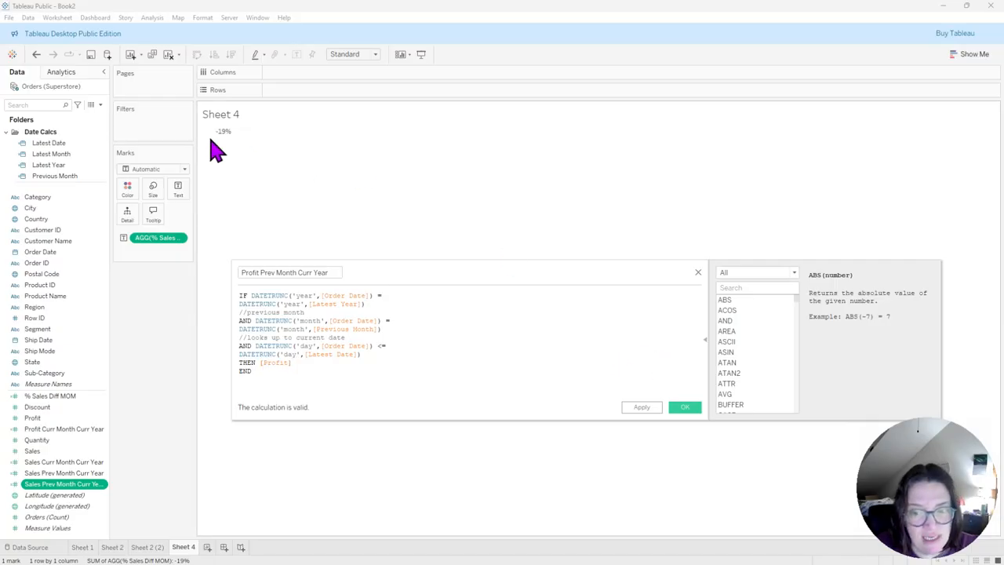
Save the Profit Prev Month Curr Year calculation and duplicate the % Sales Diff MOM calculated field
click(687, 410)
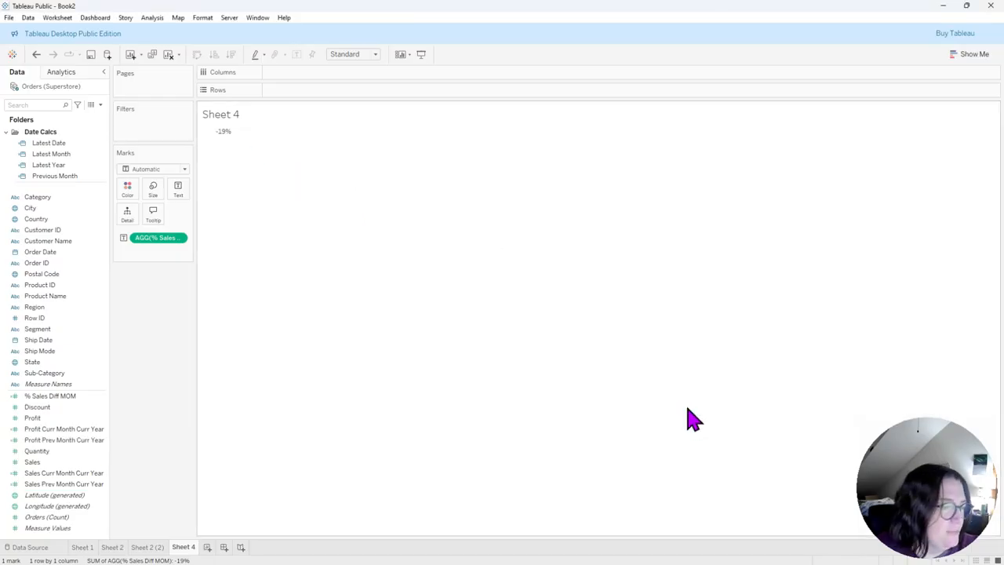
click(84, 398)
right_click(86, 403)
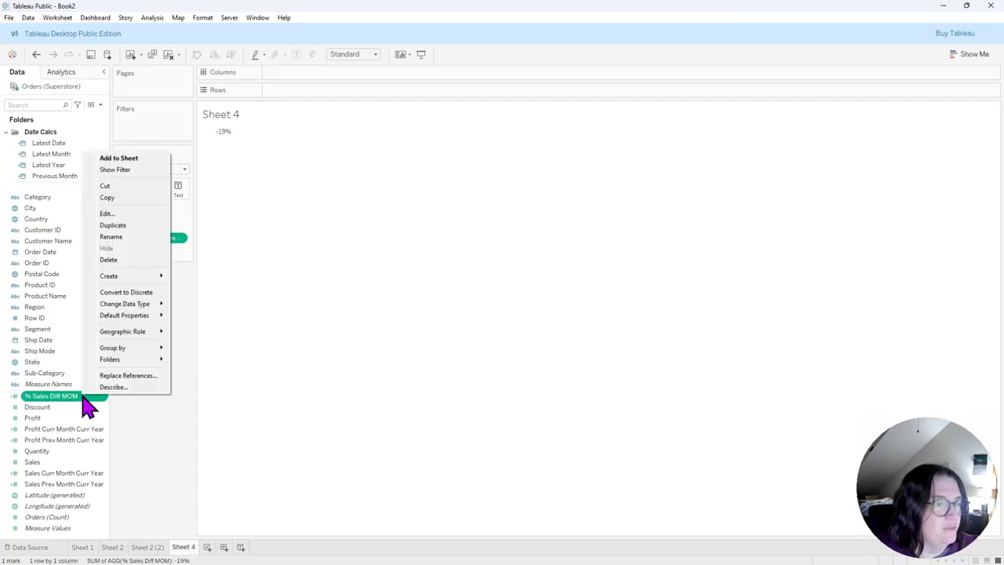
click(133, 225)
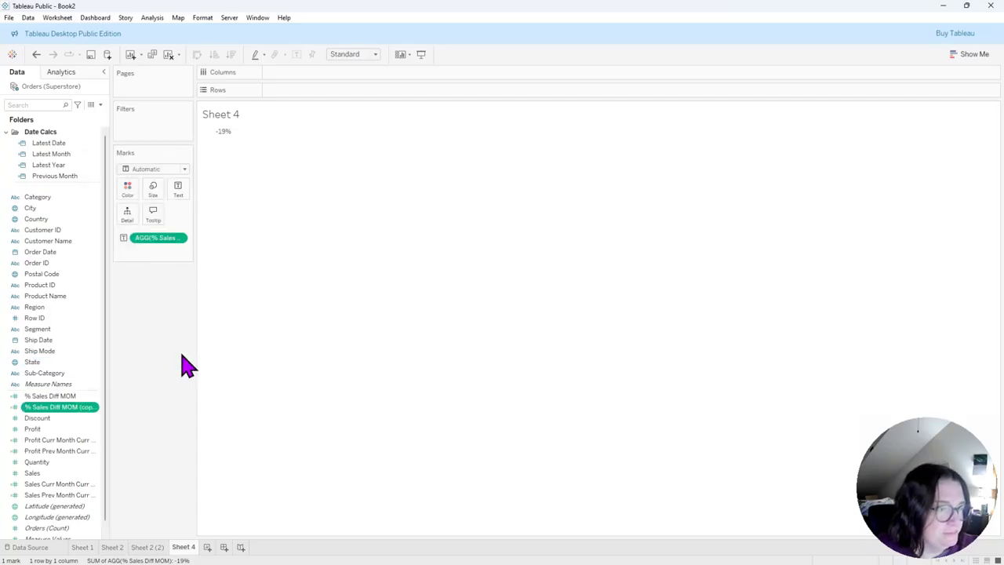
Open the copy of % Sales Diff MOM for editing and rename it % Profit Diff MOM
right_click(78, 409)
click(129, 228)
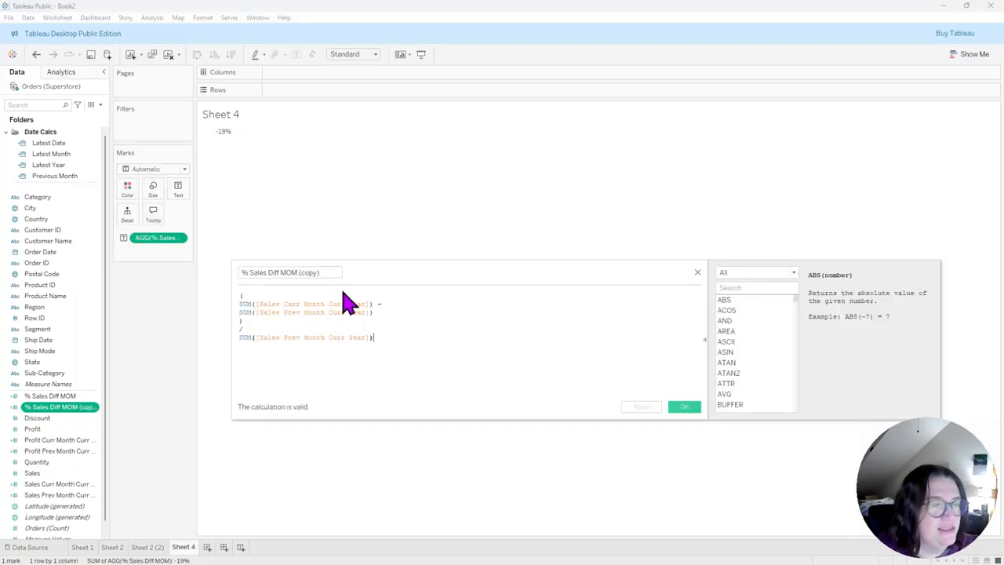
click(321, 273)
key(BackSpace)
key(BackSpace)
key(BackSpace)
key(BackSpace)
key(BackSpace)
key(BackSpace)
key(BackSpace)
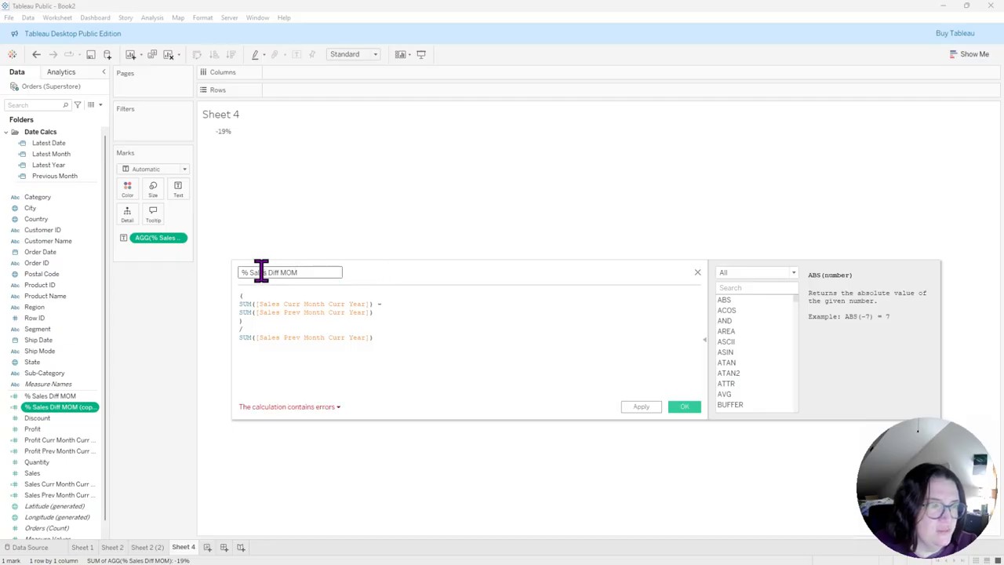
click(459, 357)
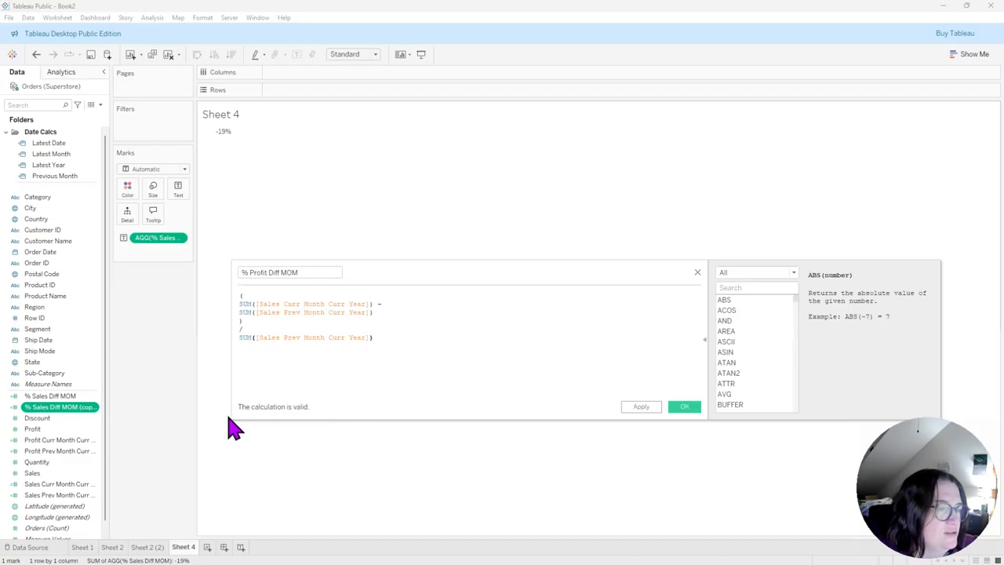
Replace the Sales fields in the % Profit Diff MOM formula with Profit Curr Month Curr Year and Profit Prev Month Curr Year, and save it
drag(57, 448, 346, 306)
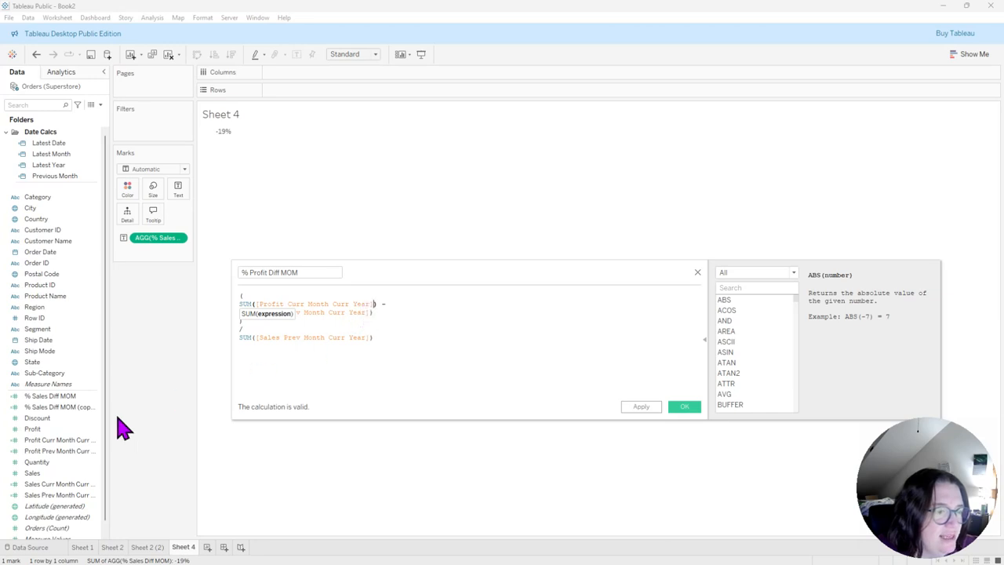
drag(44, 451, 314, 337)
scroll(500, 330, up, 5)
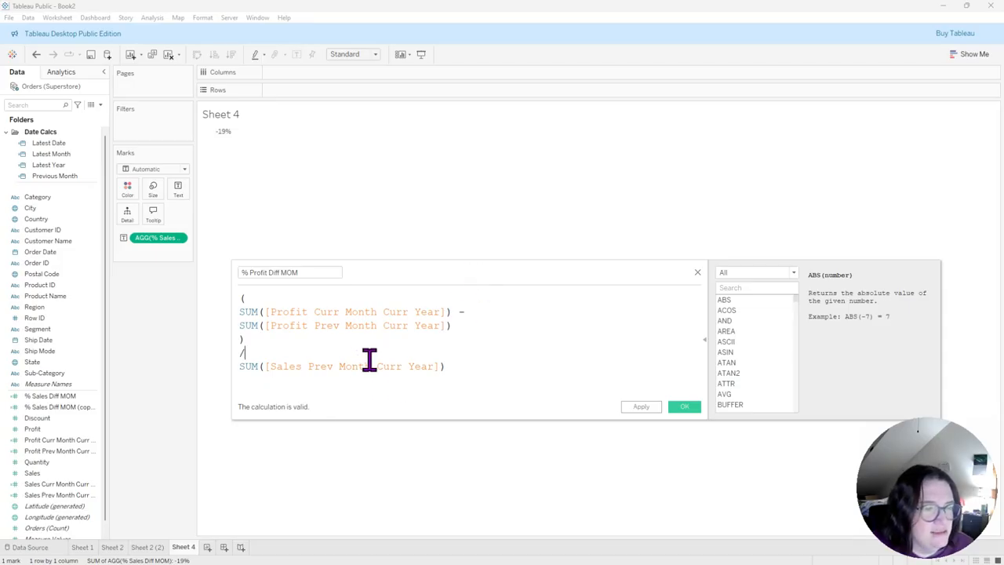
drag(31, 451, 441, 369)
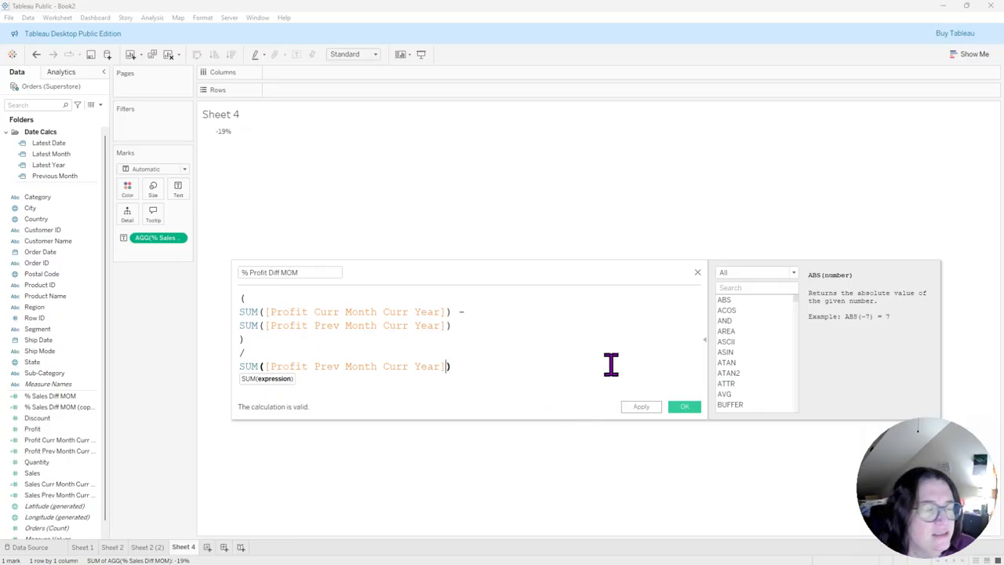
click(686, 414)
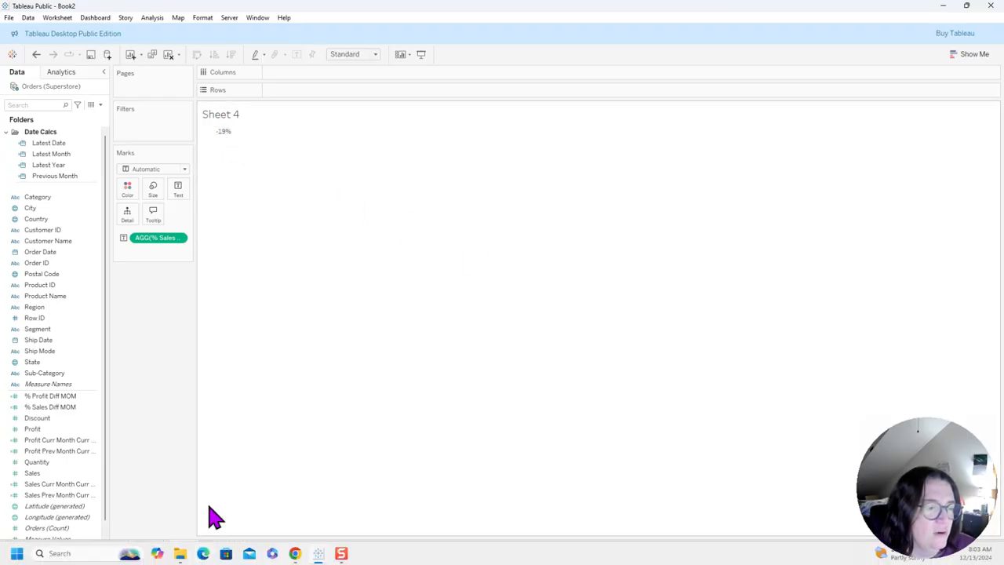
Show % Profit Diff MOM as text on a new sheet and compare it with the sales result on Sheet 4
click(207, 547)
drag(62, 409, 180, 192)
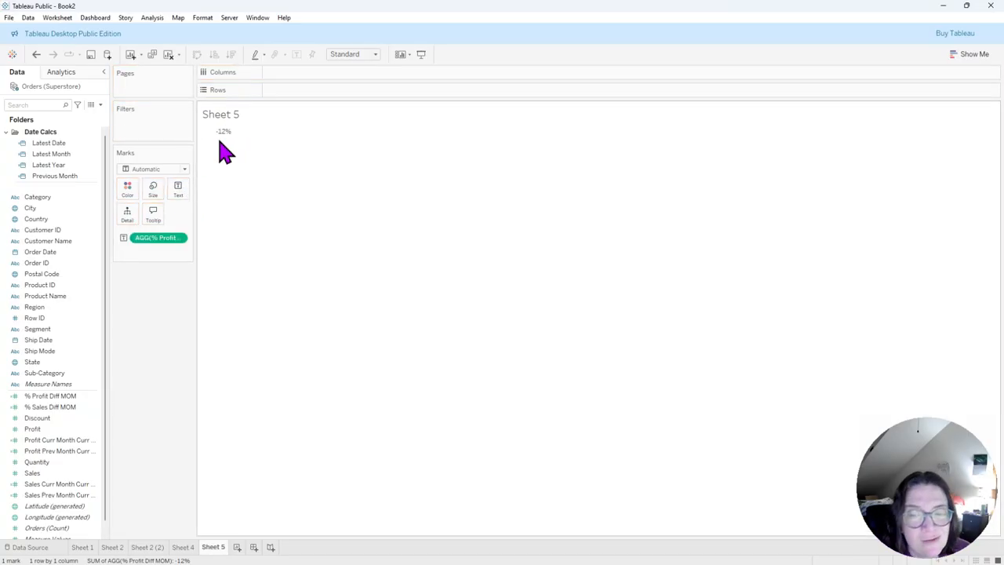
click(58, 407)
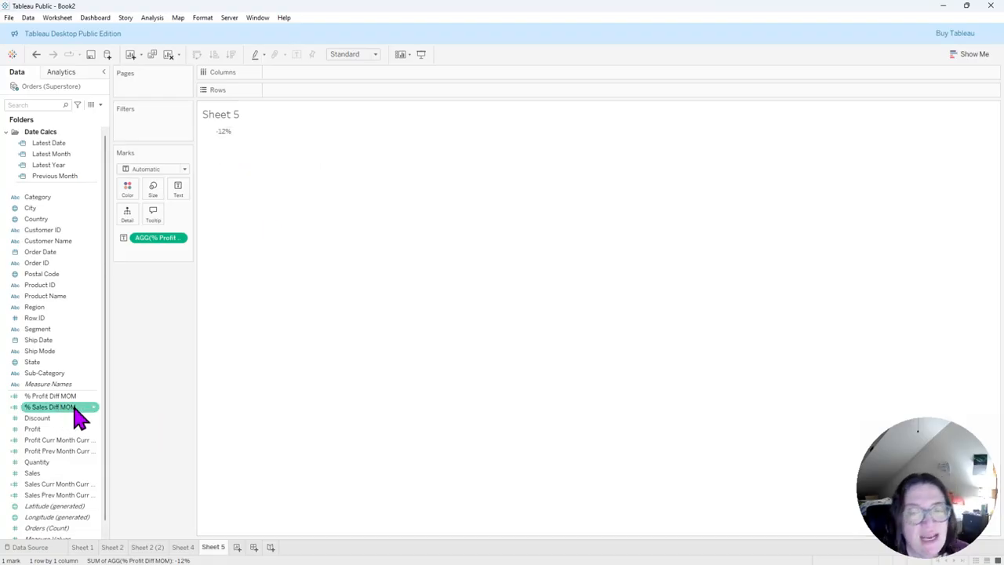
click(64, 396)
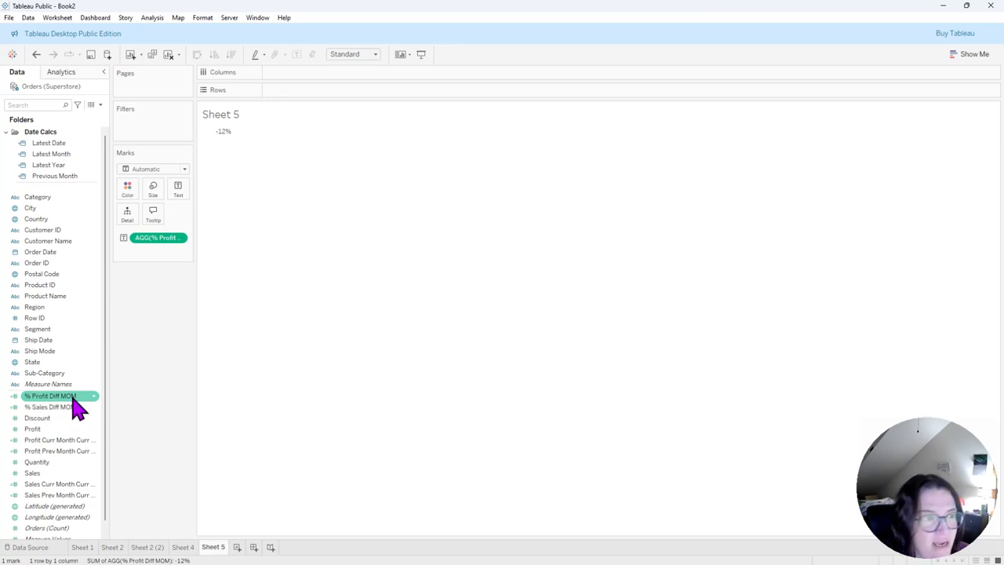
click(185, 547)
click(215, 548)
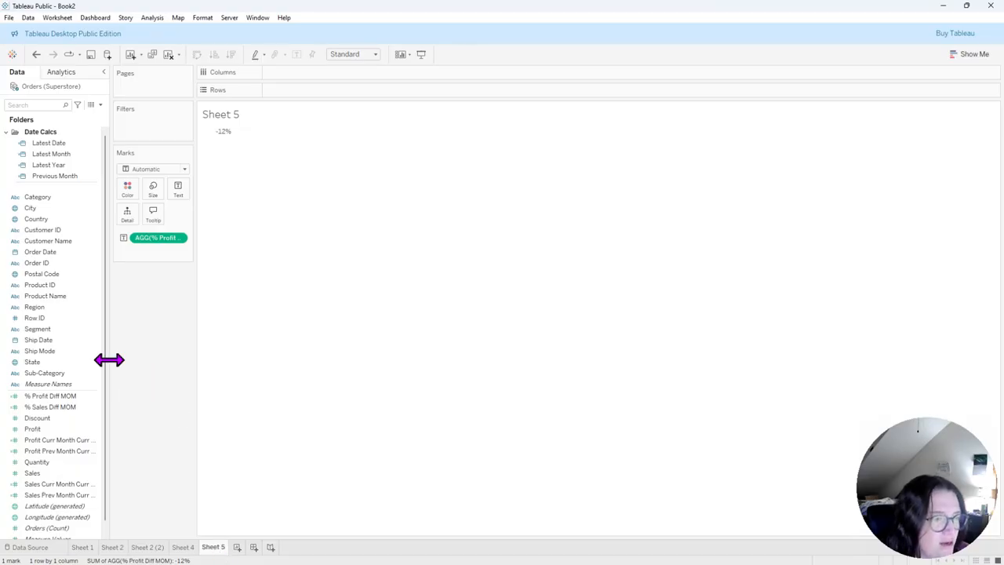
Widen the data pane to fit the full names of the calculated fields and review the field list
scroll(108, 415, down, 1)
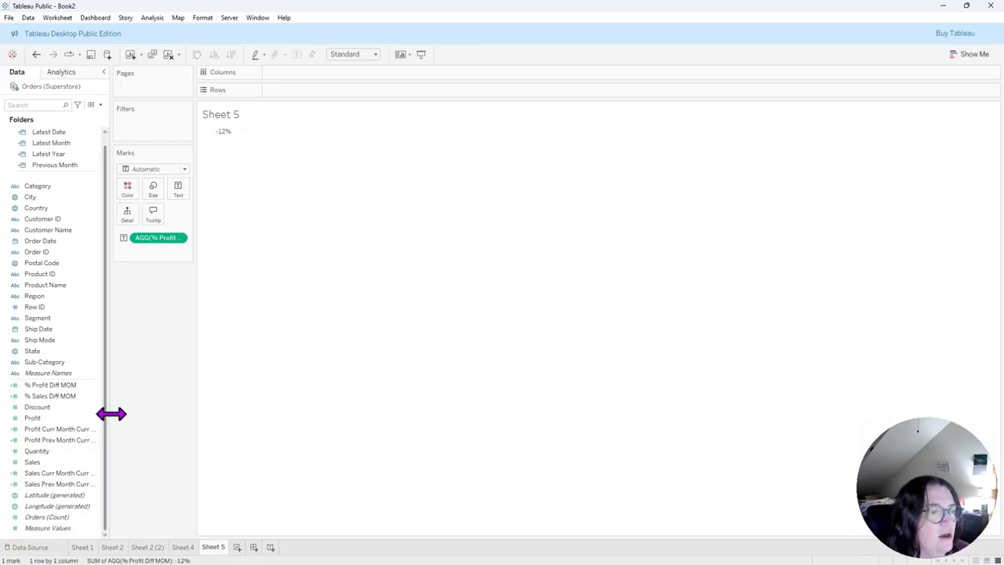
drag(108, 413, 133, 410)
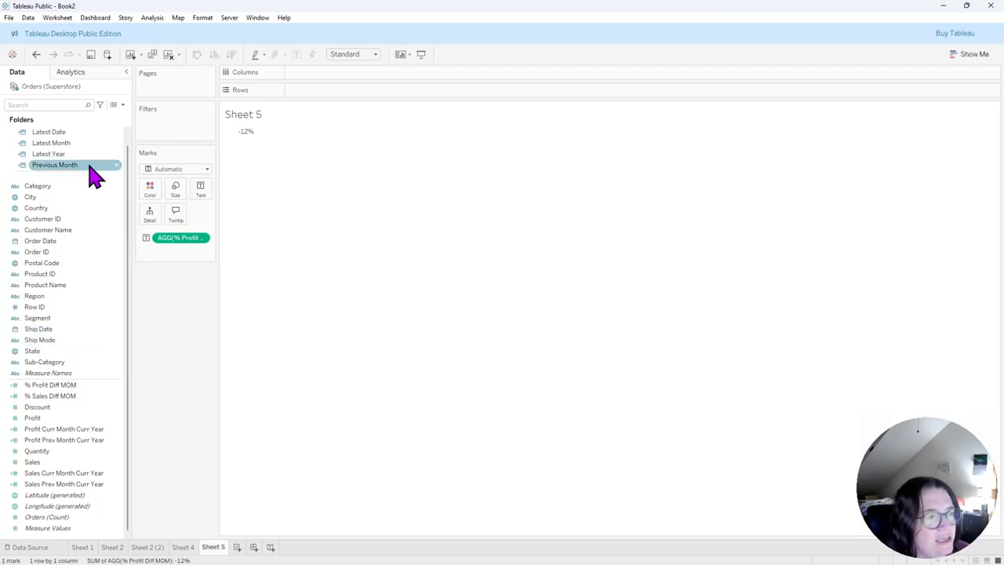
scroll(127, 294, up, 1)
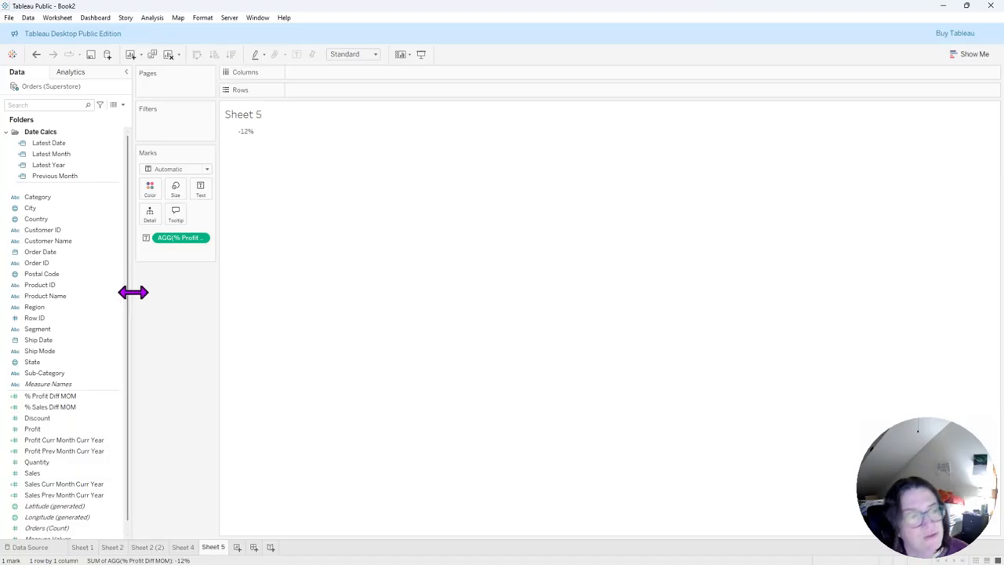
scroll(128, 318, down, 1)
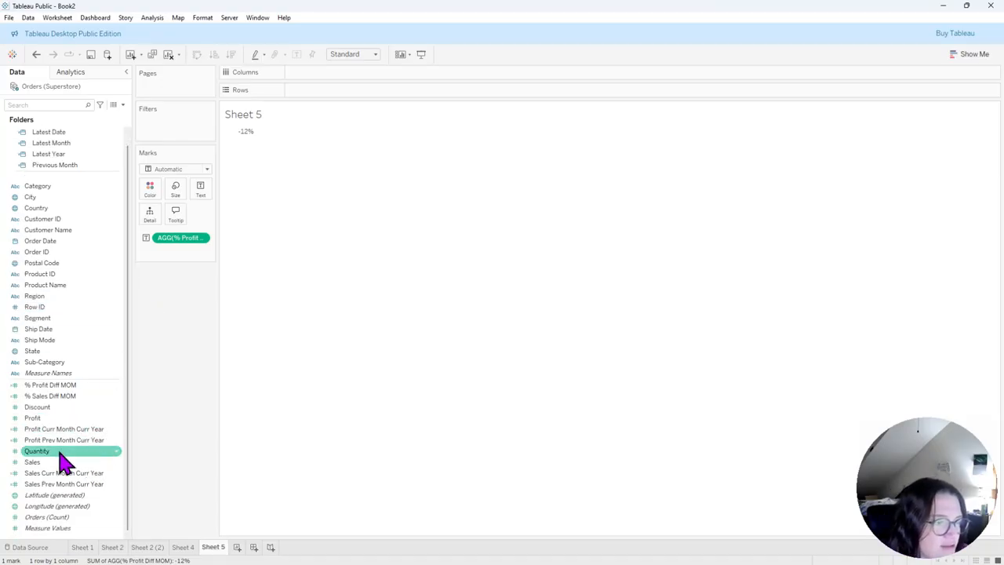
click(61, 253)
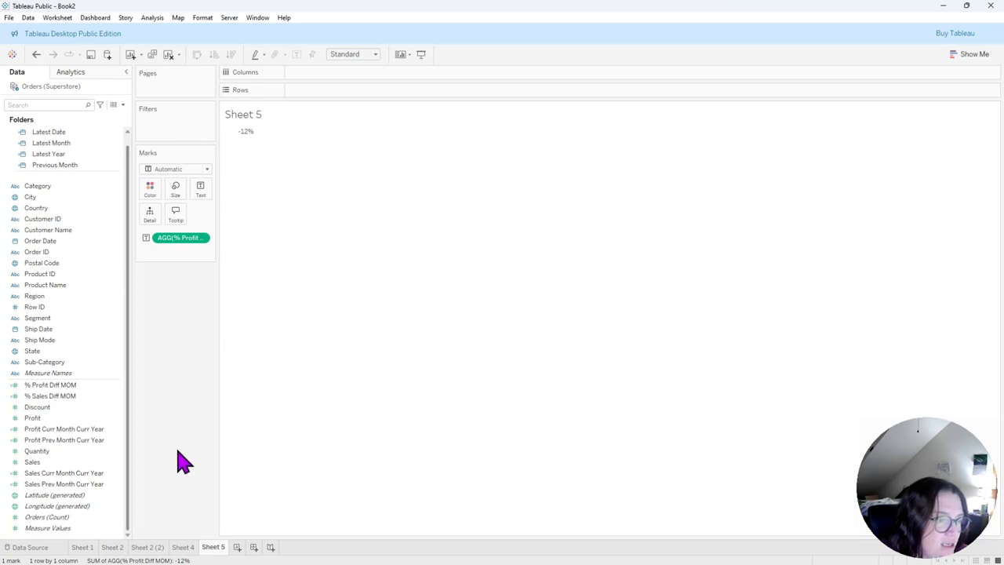
Duplicate the Sales Curr Month Curr Year calculated field
click(111, 476)
right_click(91, 477)
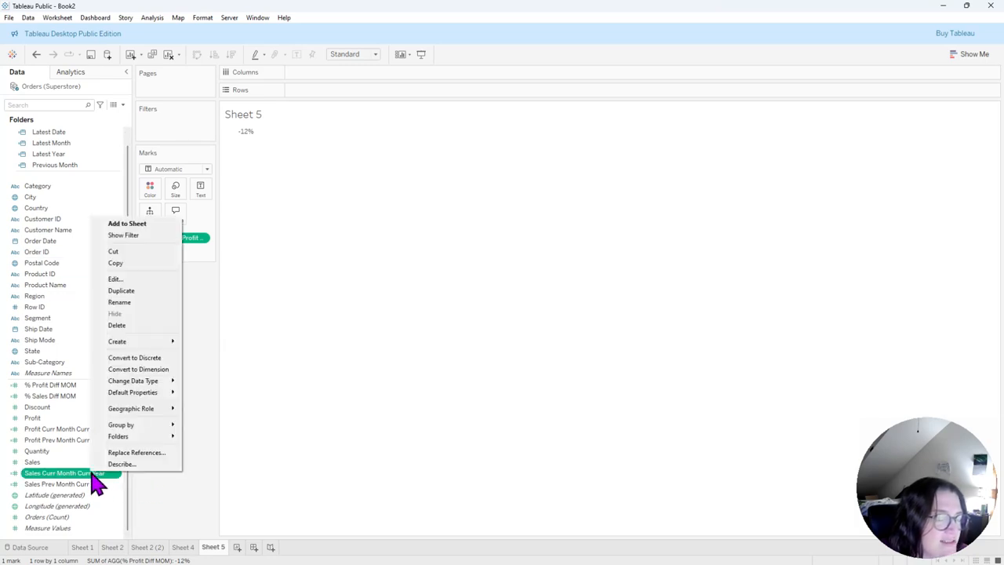
click(131, 291)
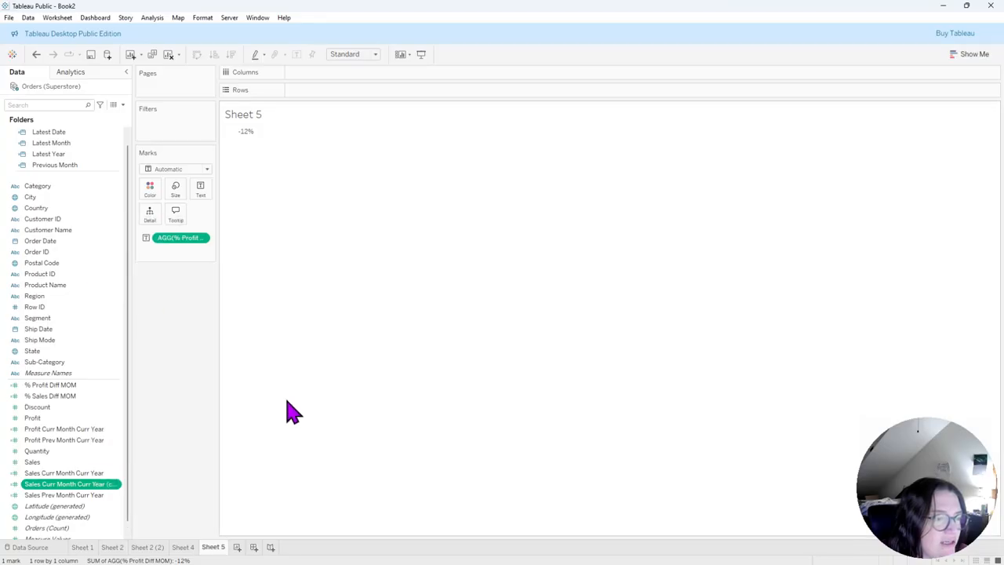
Open the copy of Sales Curr Month Curr Year for editing and rename it Orders Curr Month Curr Year
right_click(98, 486)
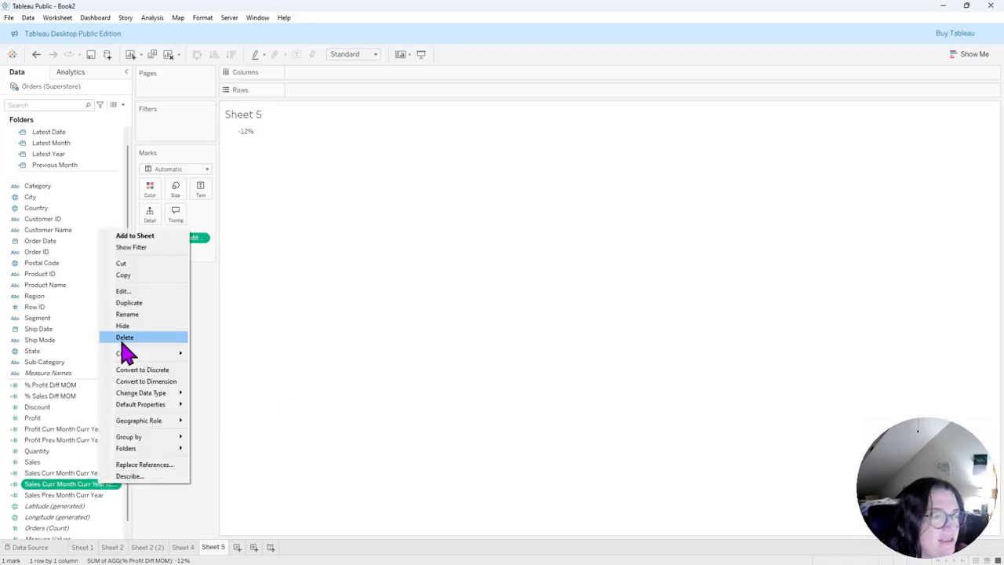
click(125, 291)
click(313, 273)
drag(319, 268, 437, 261)
key(BackSpace)
drag(258, 271, 227, 271)
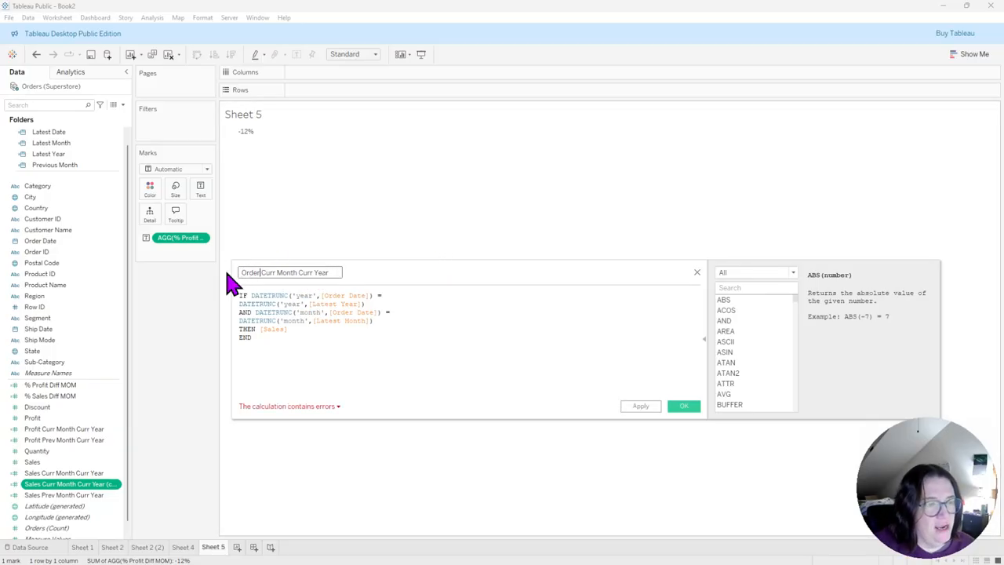
text(Orders)
Replace [Sales] with [Order ID] in the THEN line of Orders Curr Month Curr Year and save the calculation
drag(303, 335, 260, 329)
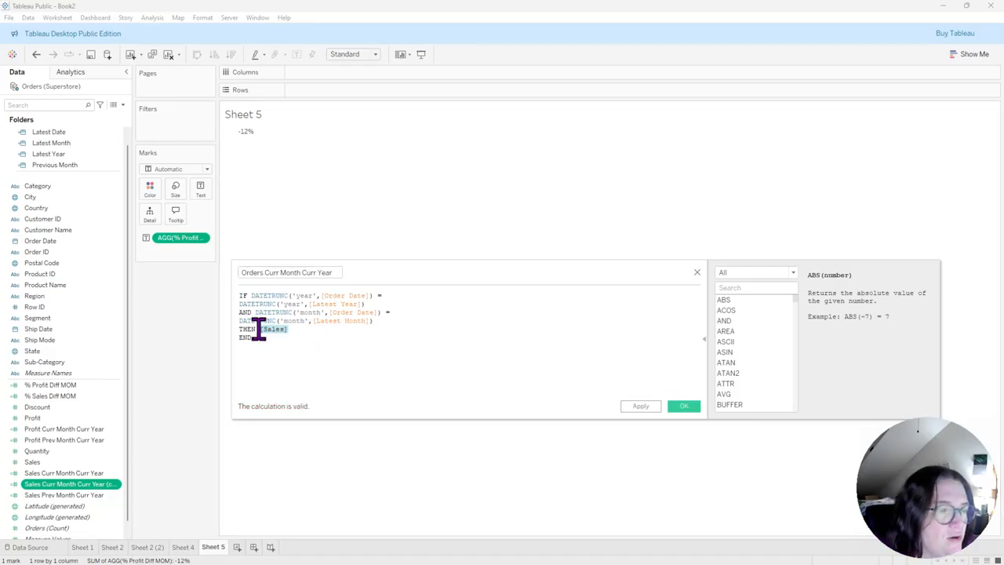
drag(39, 252, 270, 343)
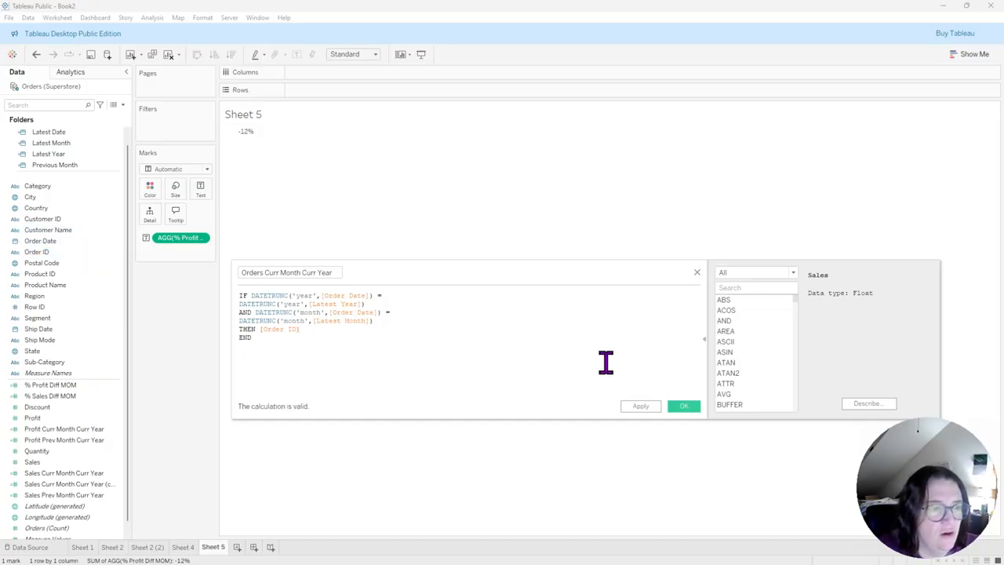
ctrl+scroll(450, 343, up, 3)
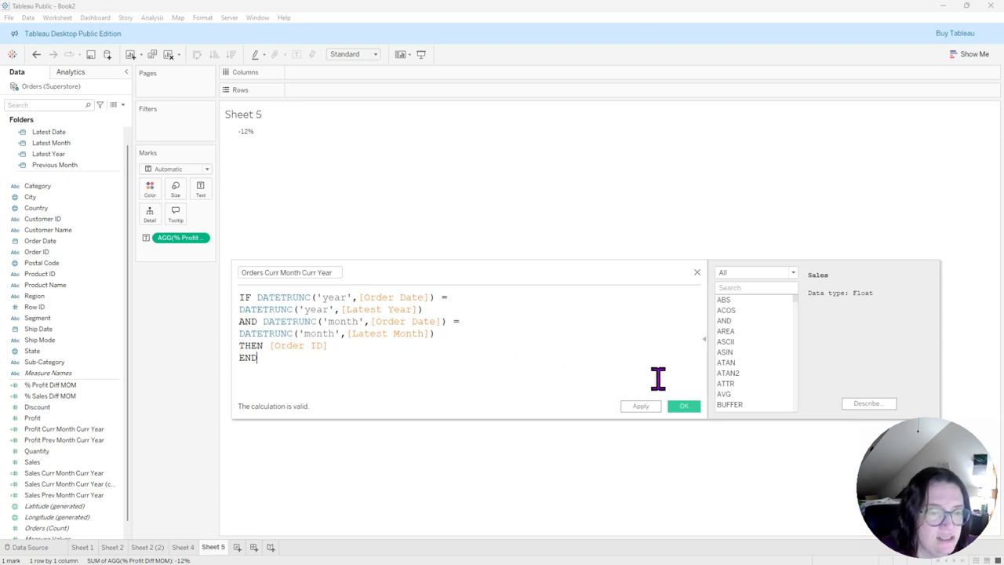
click(684, 406)
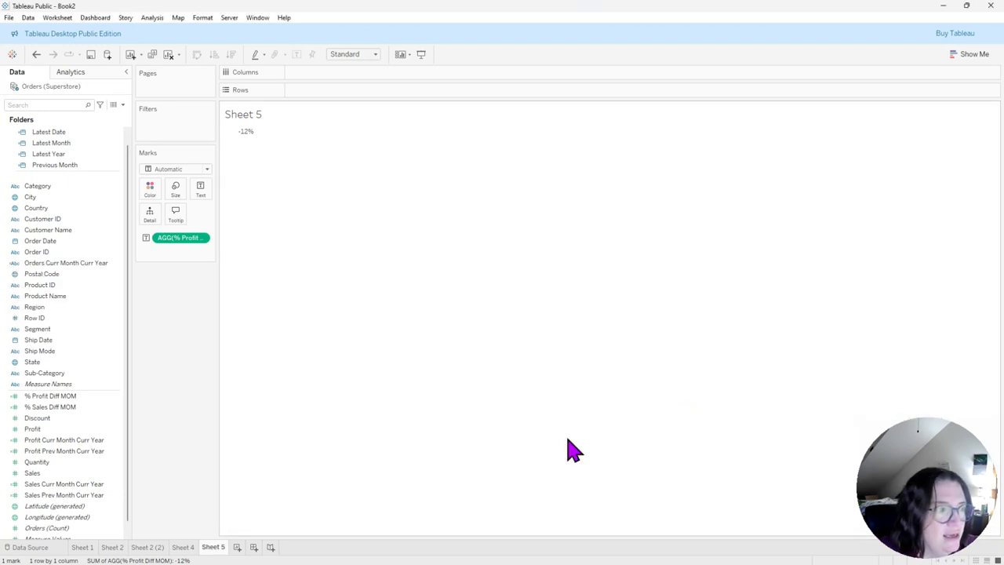
Show Orders Curr Month Curr Year as text on a new sheet and open its calculation for editing
click(238, 547)
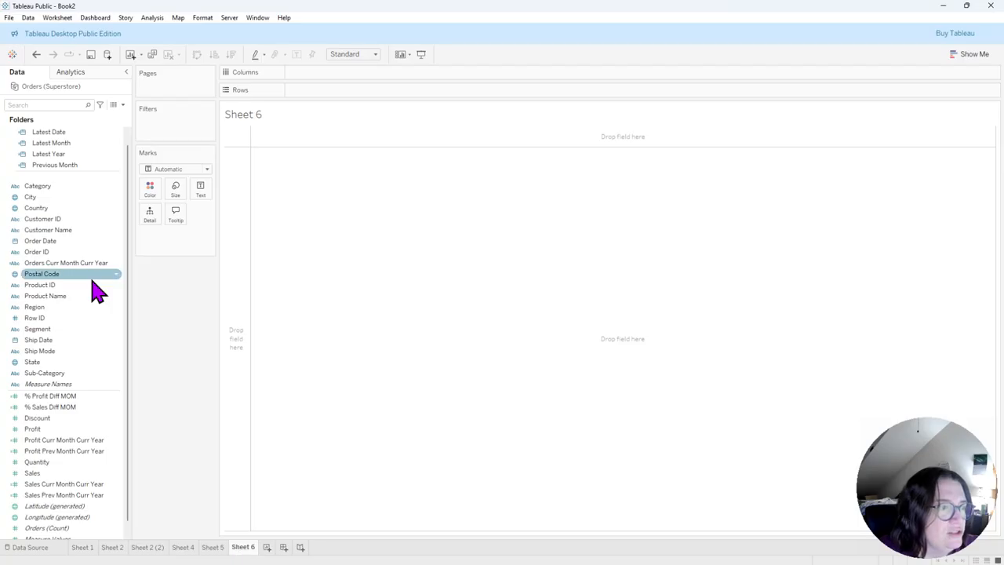
drag(67, 263, 201, 189)
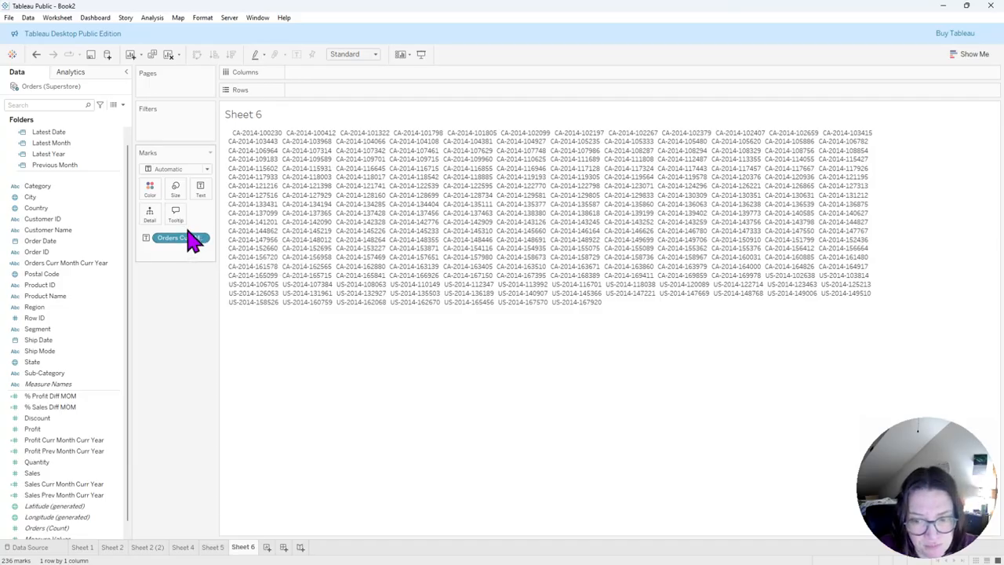
right_click(99, 268)
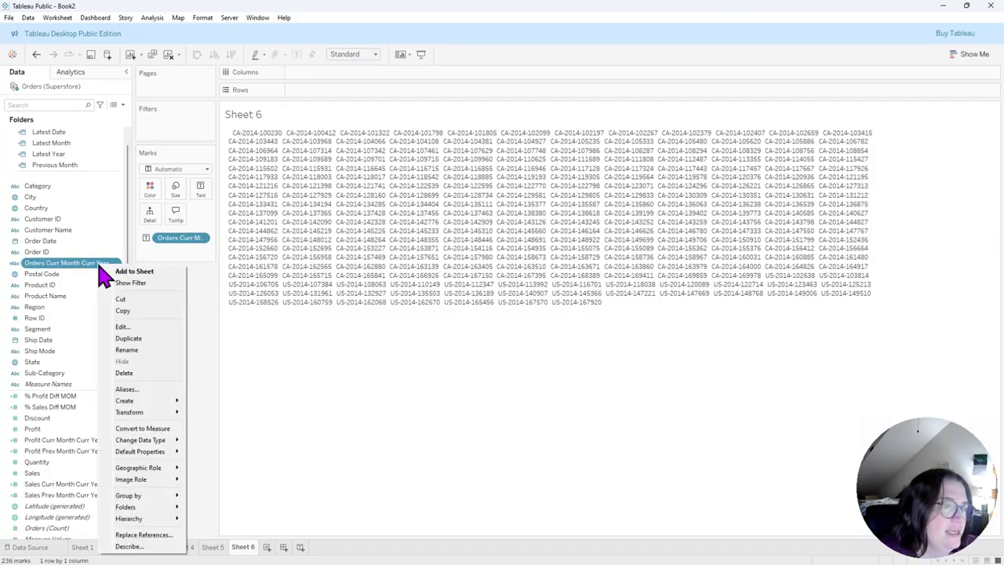
click(132, 327)
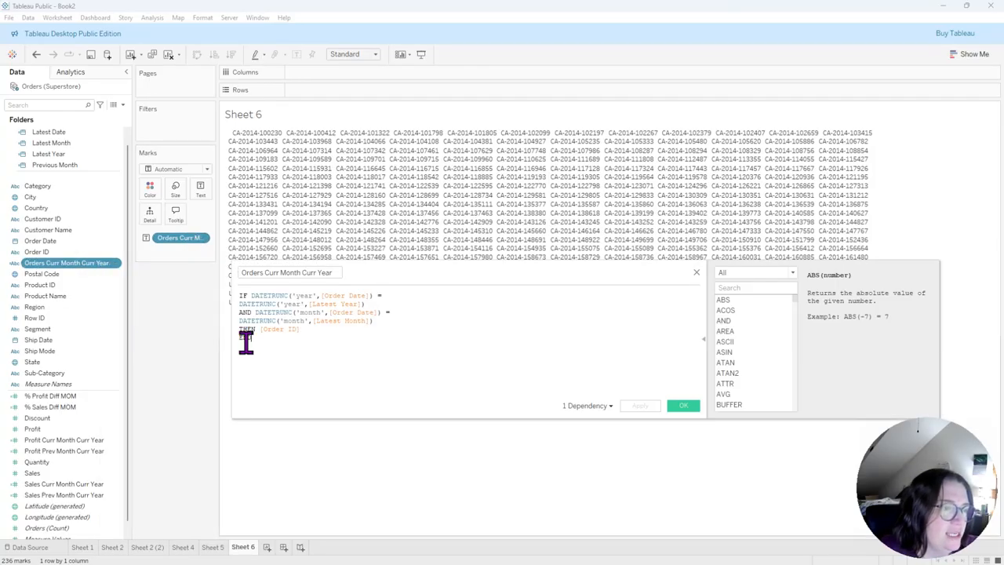
click(323, 339)
text())
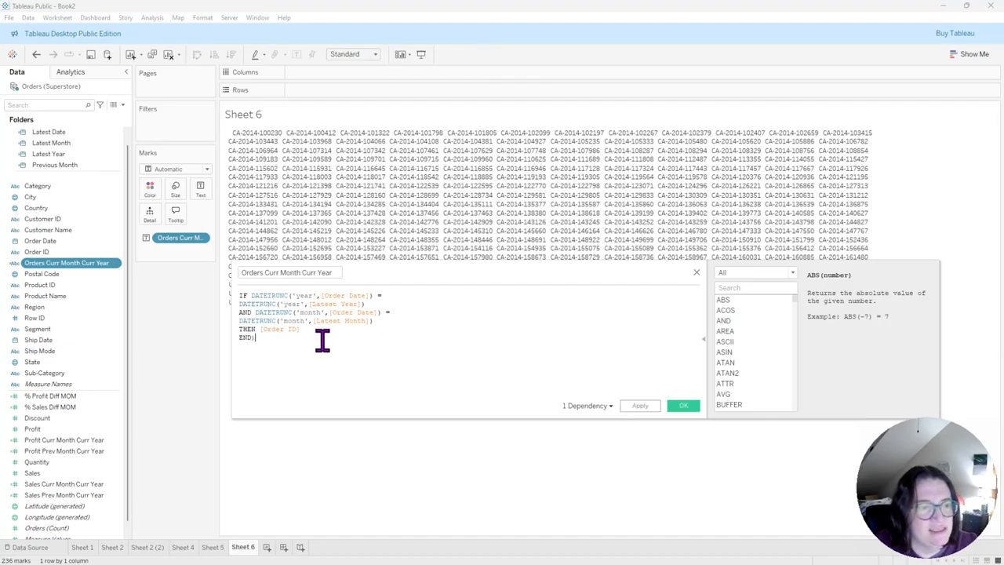
key(BackSpace)
key(Escape)
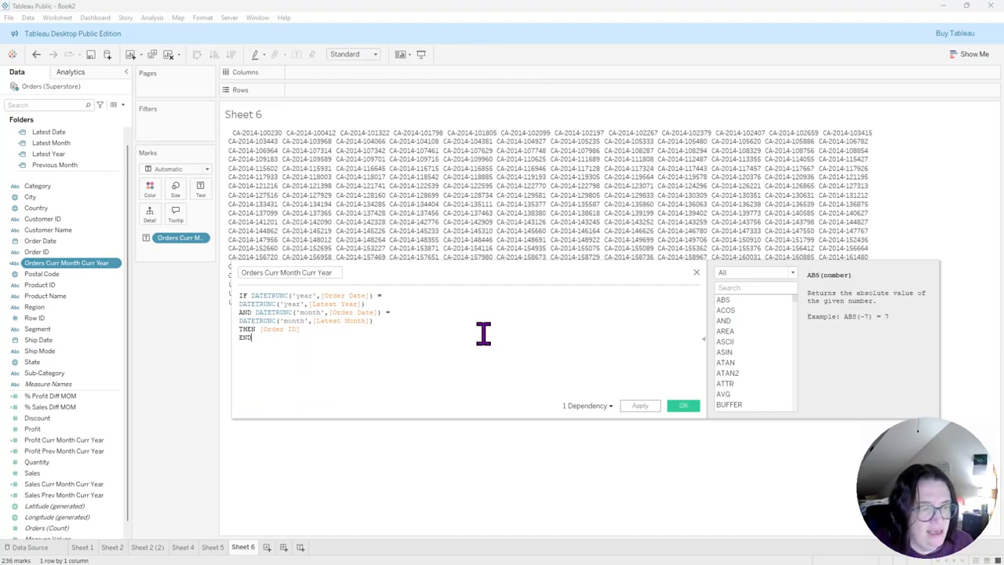
Try to wrap [Order ID] in COUNTD() in the THEN line of Orders Curr Month Curr Year and examine the calculation error
scroll(483, 334, up, 5)
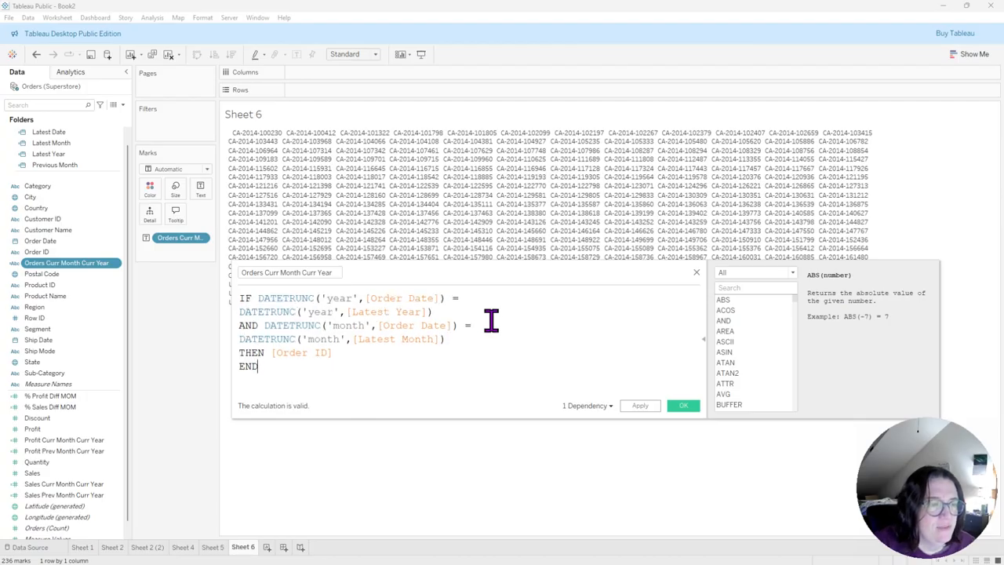
click(271, 353)
text(COUNTD)
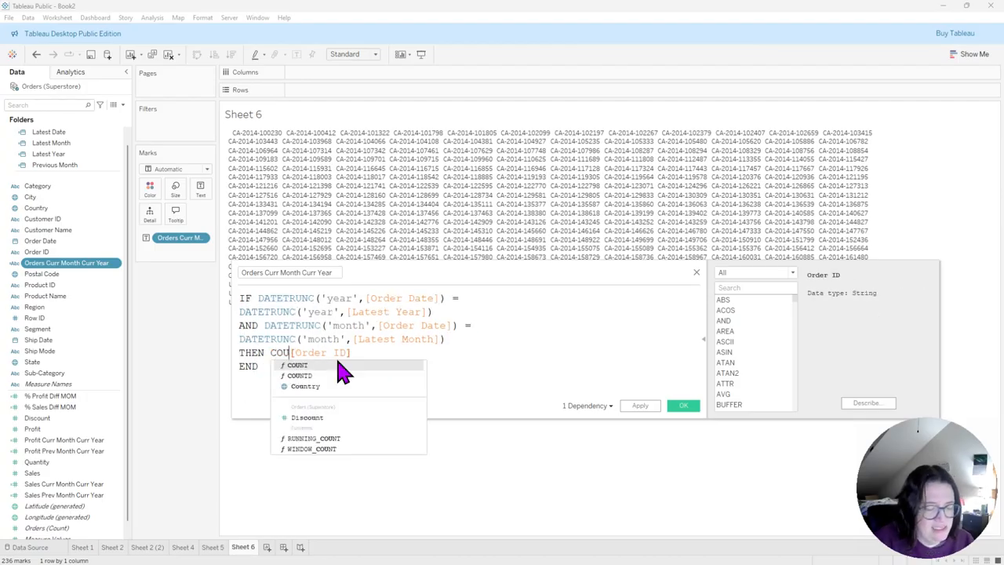
text(()
click(383, 353)
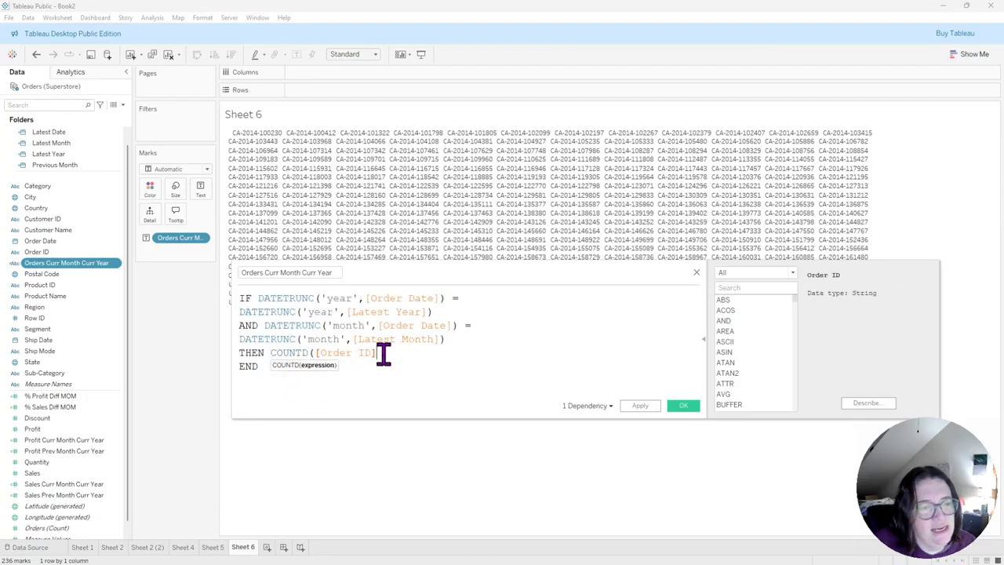
text())
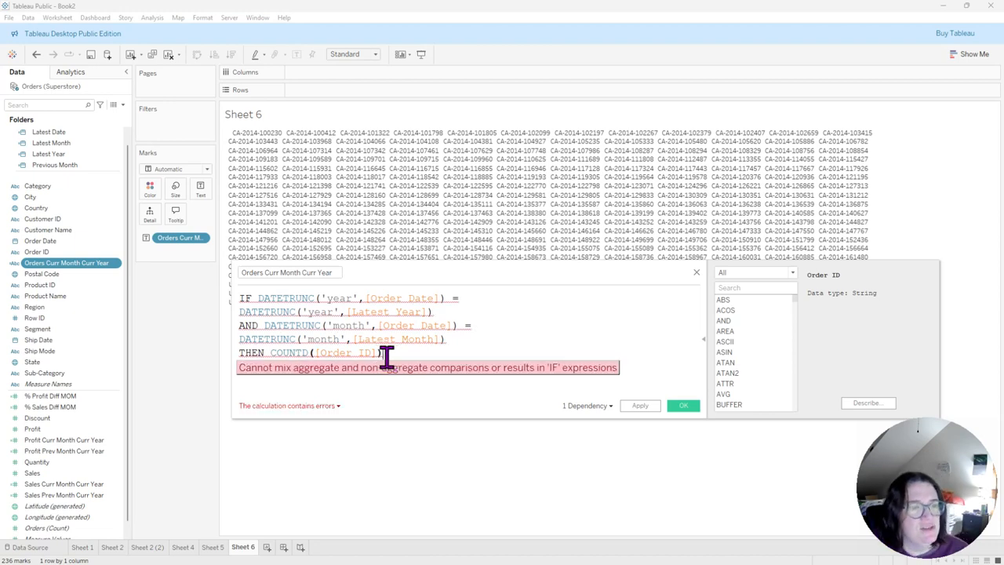
click(336, 406)
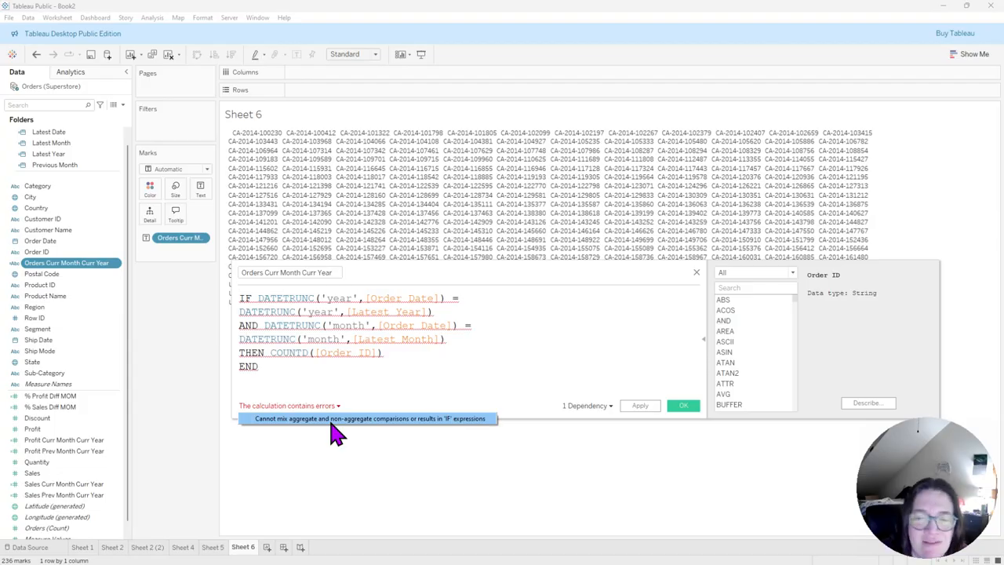
Remove the COUNTD wrapper around [Order ID] in the THEN line of Orders Curr Month Curr Year
click(315, 358)
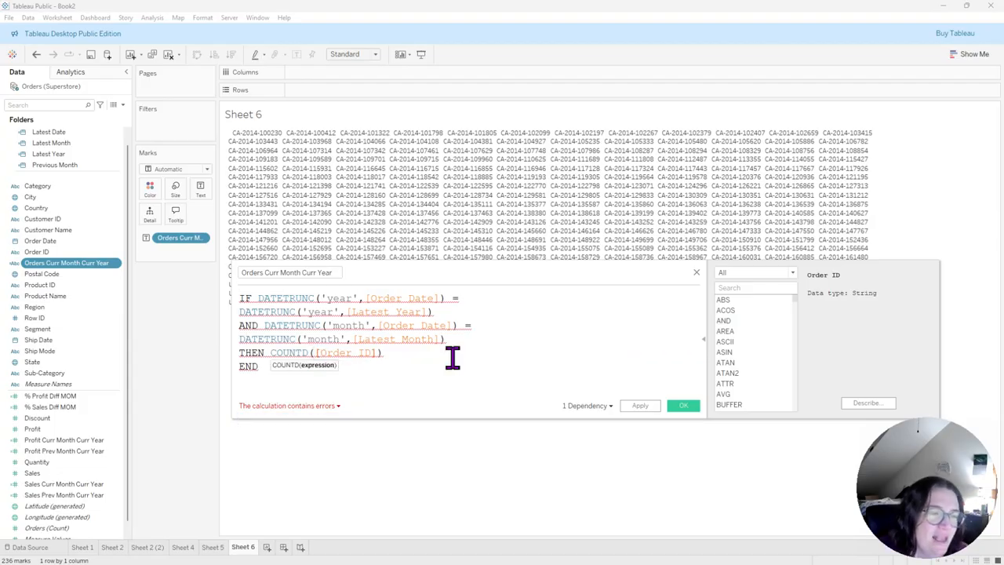
key(BackSpace)
key(BackSpace)
key(BackSpace)
key(BackSpace)
key(BackSpace)
key(BackSpace)
key(BackSpace)
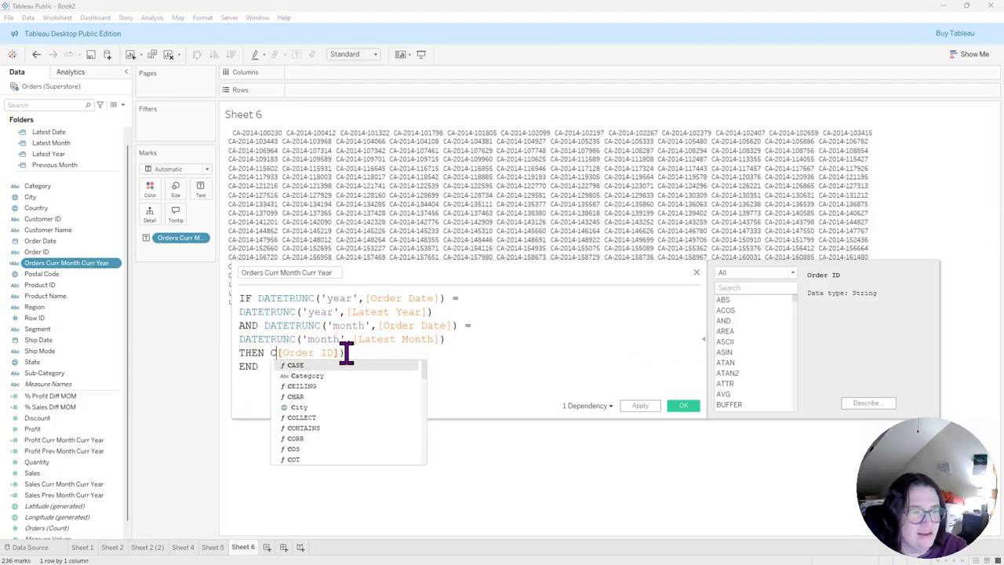
click(347, 354)
key(BackSpace)
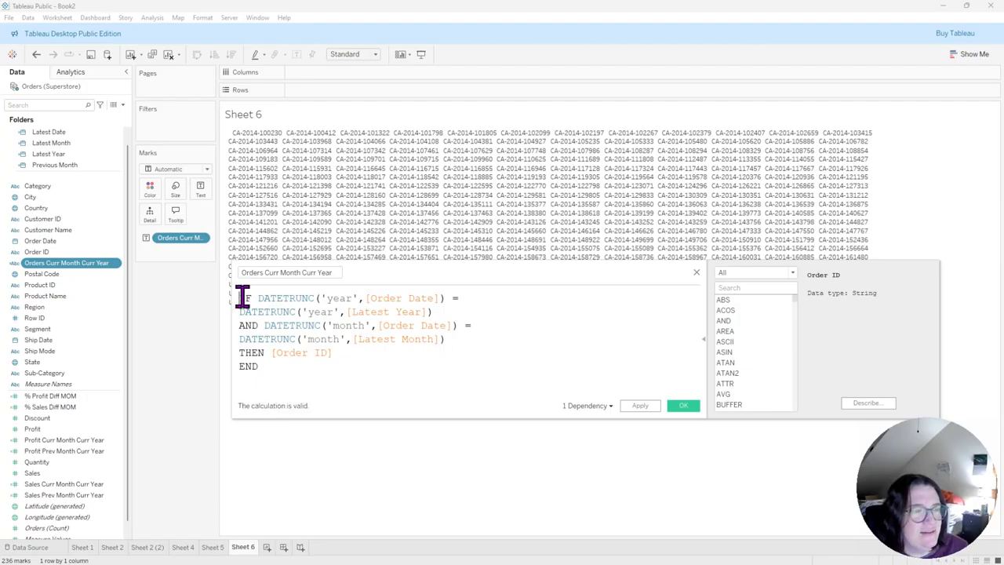
Wrap the entire IF statement of Orders Curr Month Curr Year, from IF through END, in COUNTD()
key(ctrl+Home)
text(COUNT)
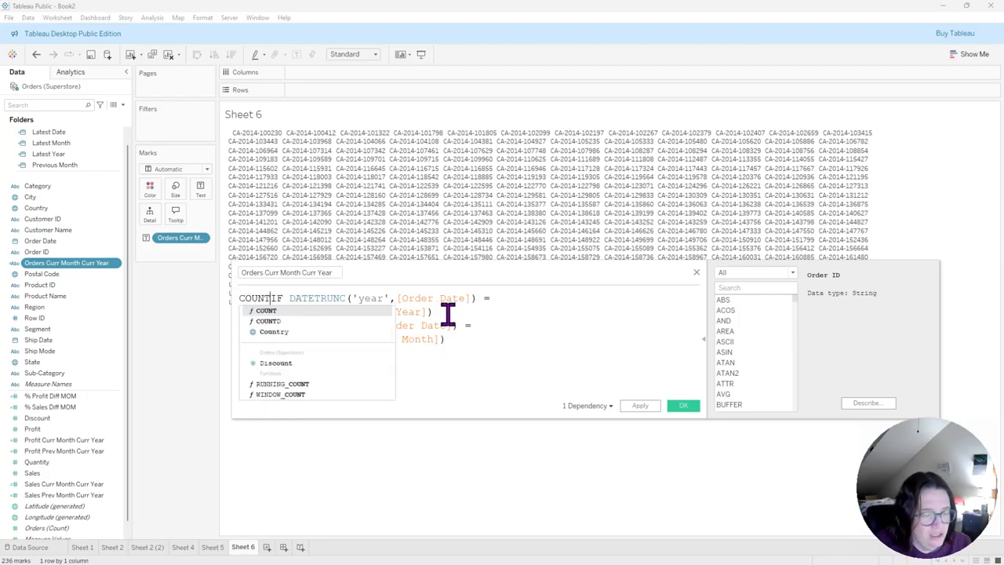
text(D()
click(308, 364)
text())
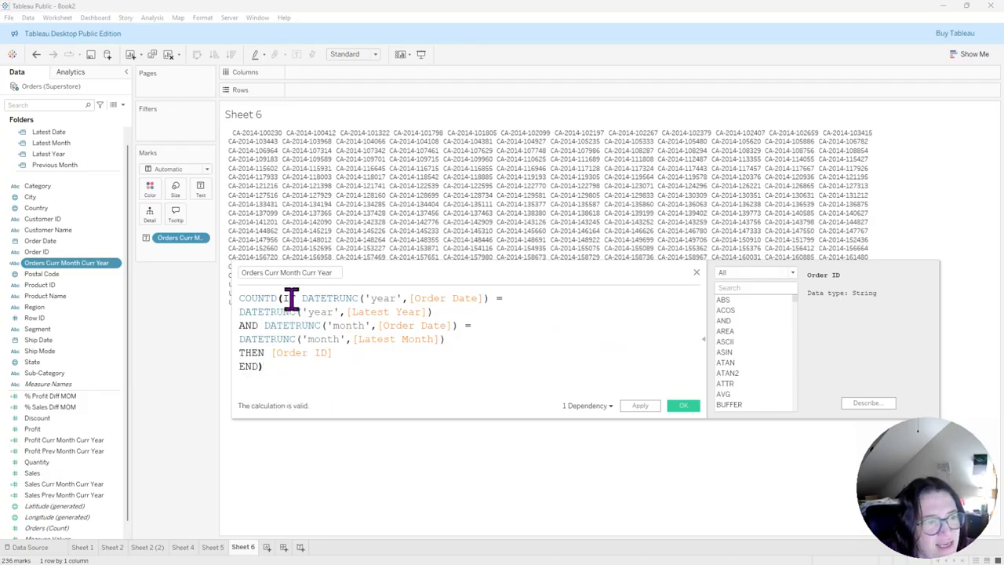
Put COUNTD( and the closing parenthesis on their own lines and save the Orders Curr Month Curr Year calculation
click(260, 365)
key(Return)
click(282, 298)
key(Return)
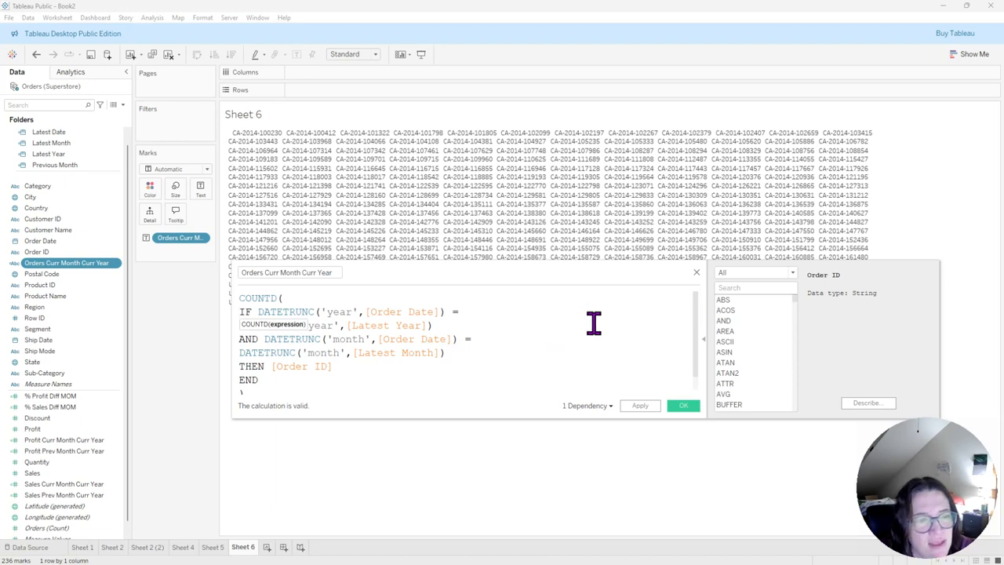
click(685, 410)
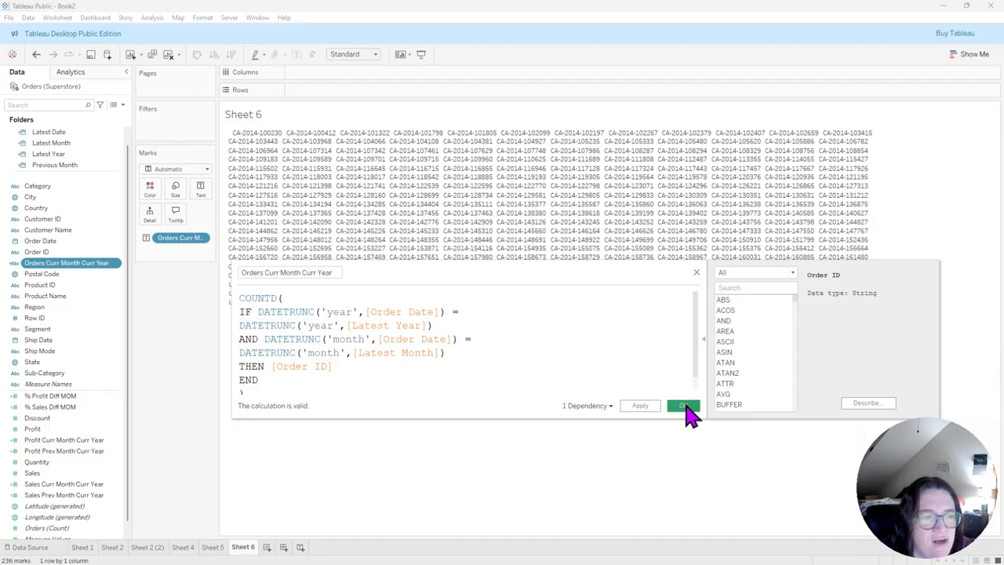
Remove the invalid Orders Curr Month Curr Year field from the marks of Sheet 6
right_click(188, 240)
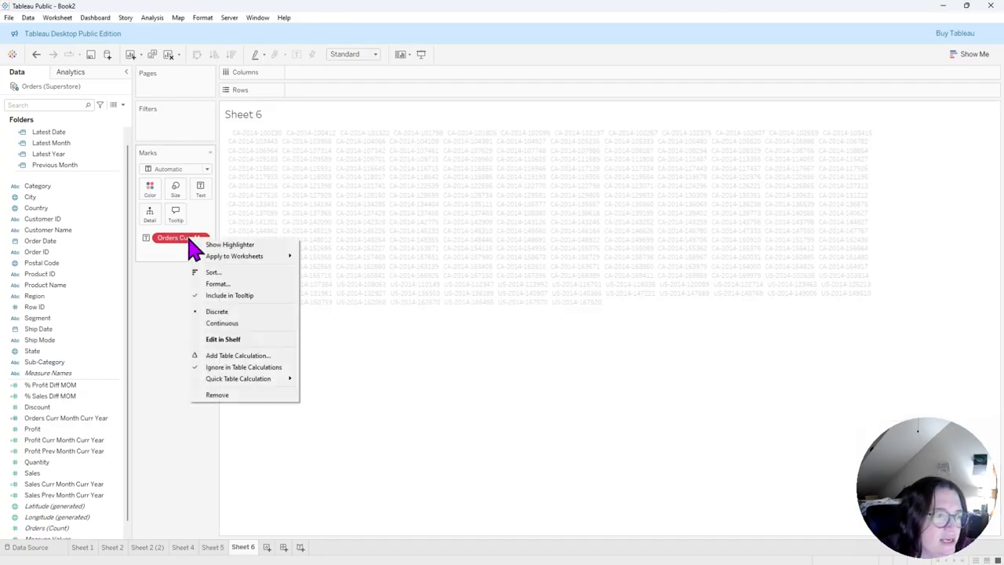
click(228, 395)
mouse_move(74, 426)
mouse_down()
mouse_move(144, 348)
mouse_move(125, 408)
mouse_move(87, 428)
mouse_up()
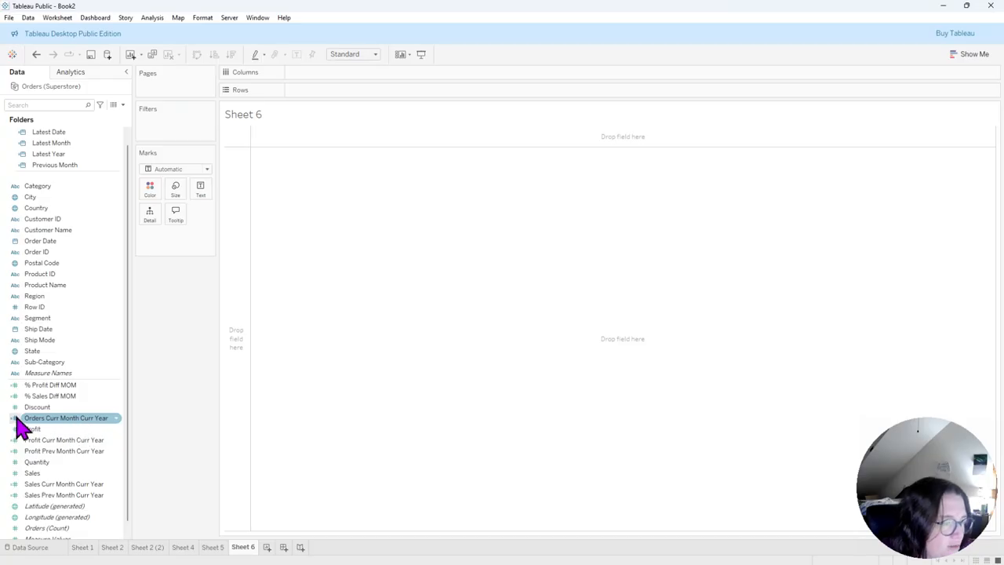
Convert Orders Curr Month Curr Year to continuous and show it as text on Sheet 6
right_click(67, 419)
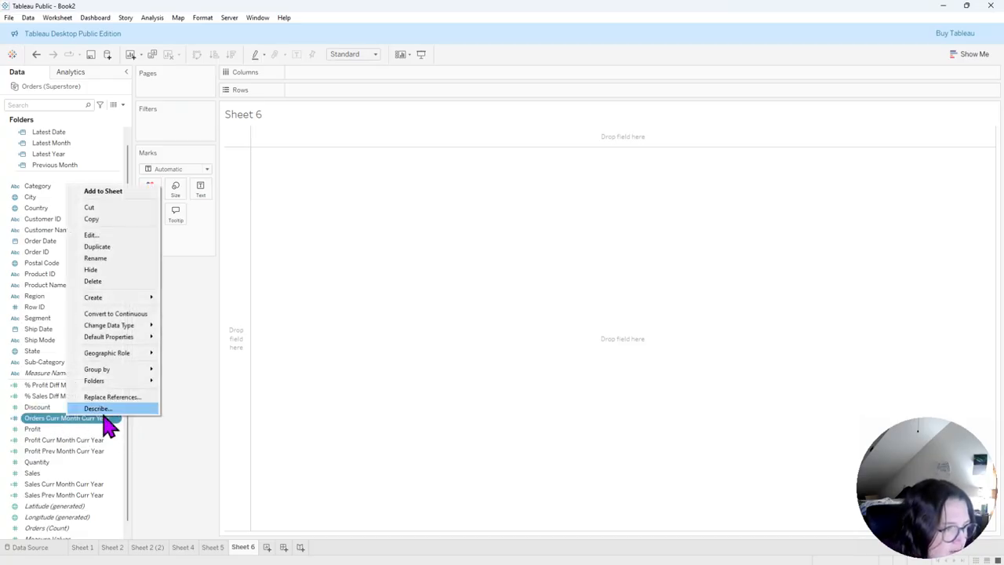
click(167, 432)
right_click(114, 423)
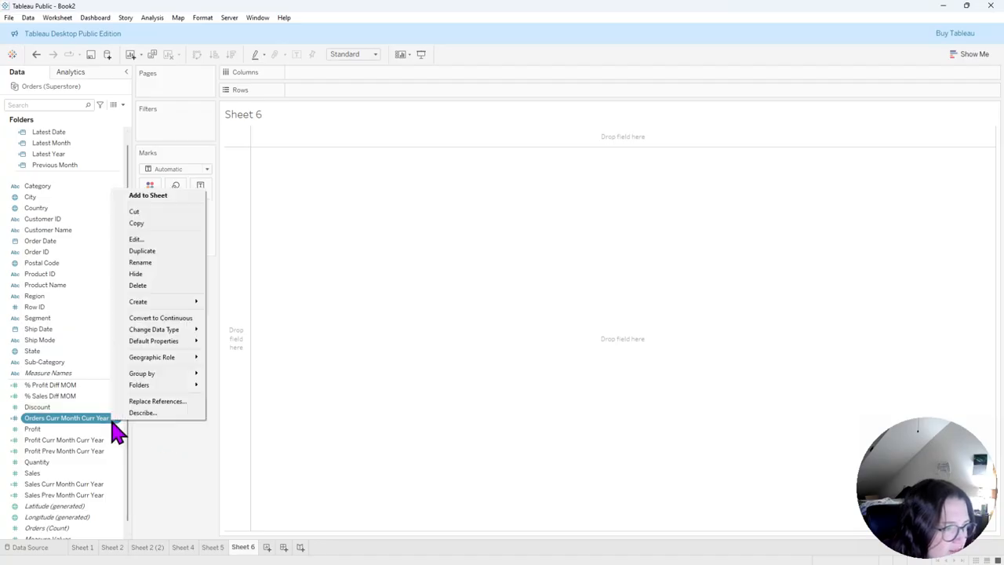
click(169, 318)
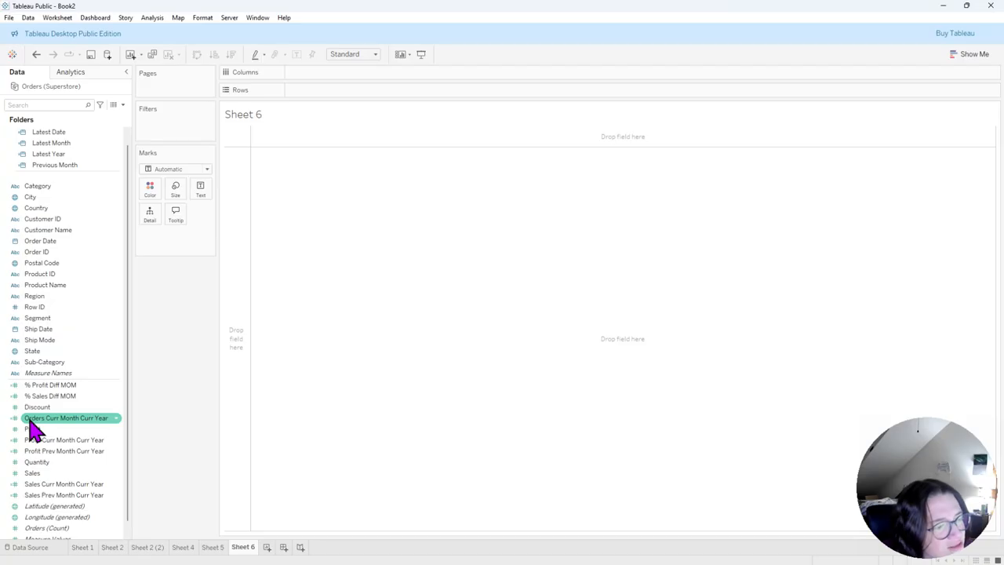
drag(80, 432, 204, 192)
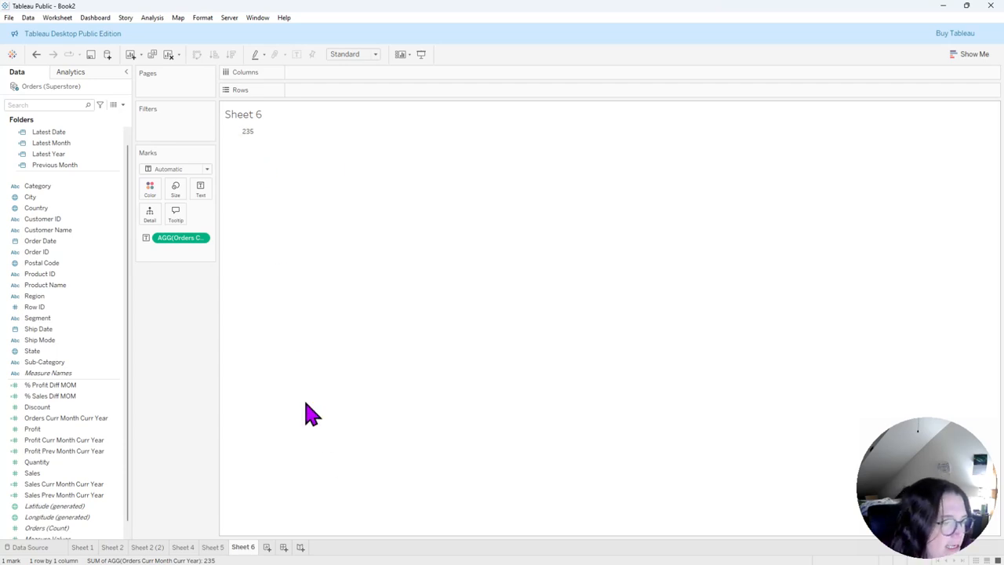
Duplicate Orders Curr Month Curr Year, open the copy for editing and rename it Orders Prev Month Curr Year
right_click(90, 422)
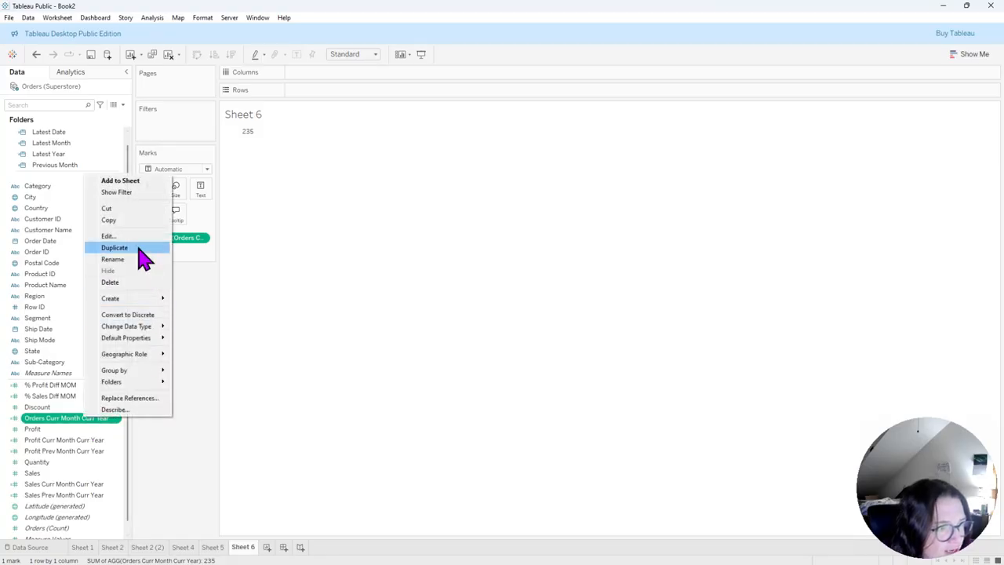
click(137, 248)
right_click(107, 430)
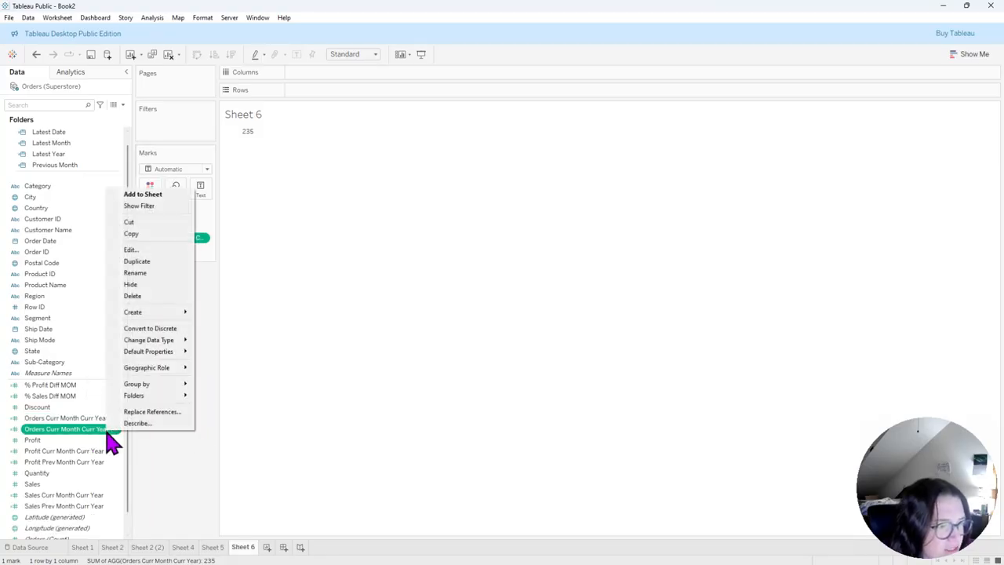
click(149, 249)
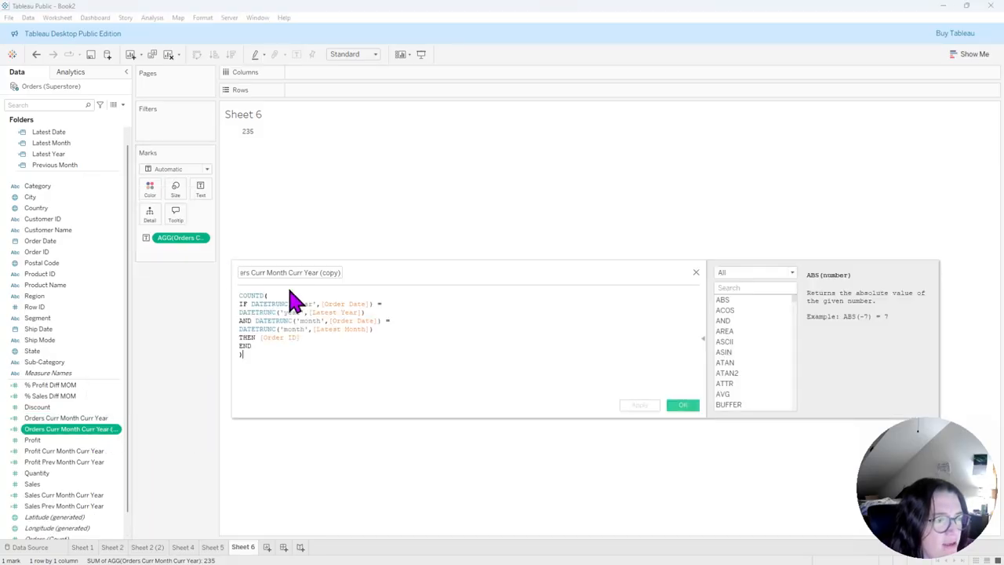
drag(320, 271, 363, 273)
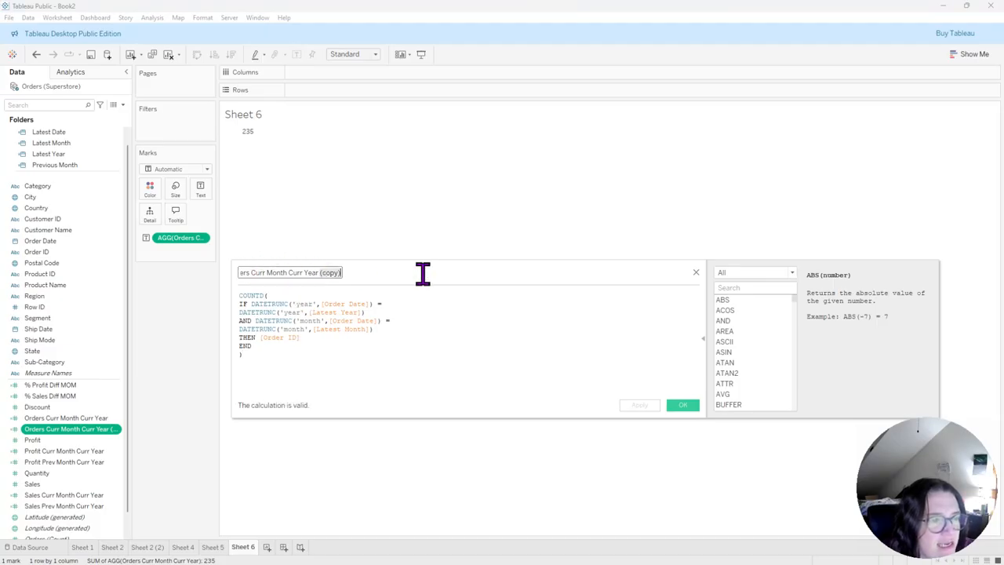
key(BackSpace)
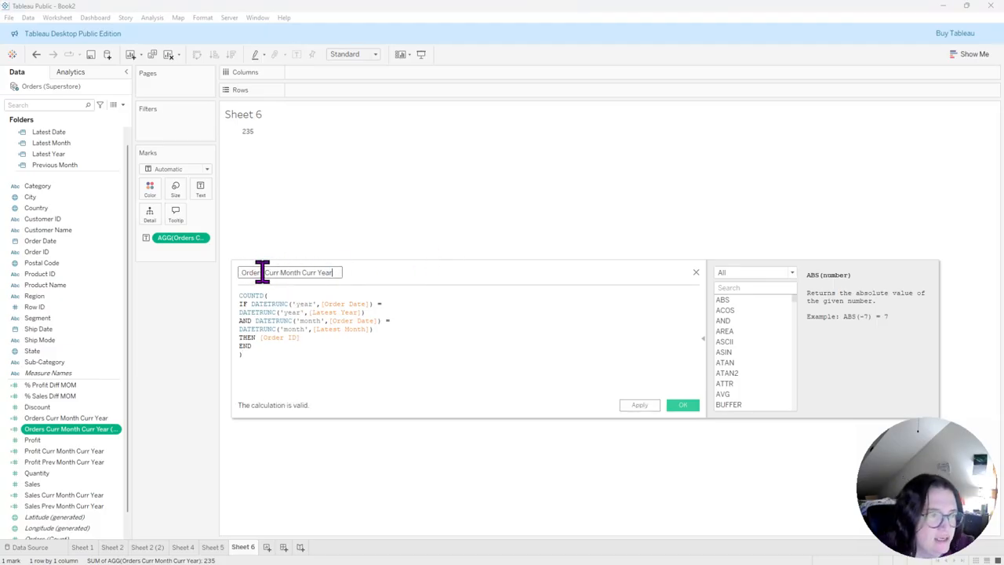
mouse_move(263, 272)
mouse_down()
mouse_move(243, 273)
mouse_move(279, 272)
mouse_move(264, 272)
mouse_up()
key(BackSpace)
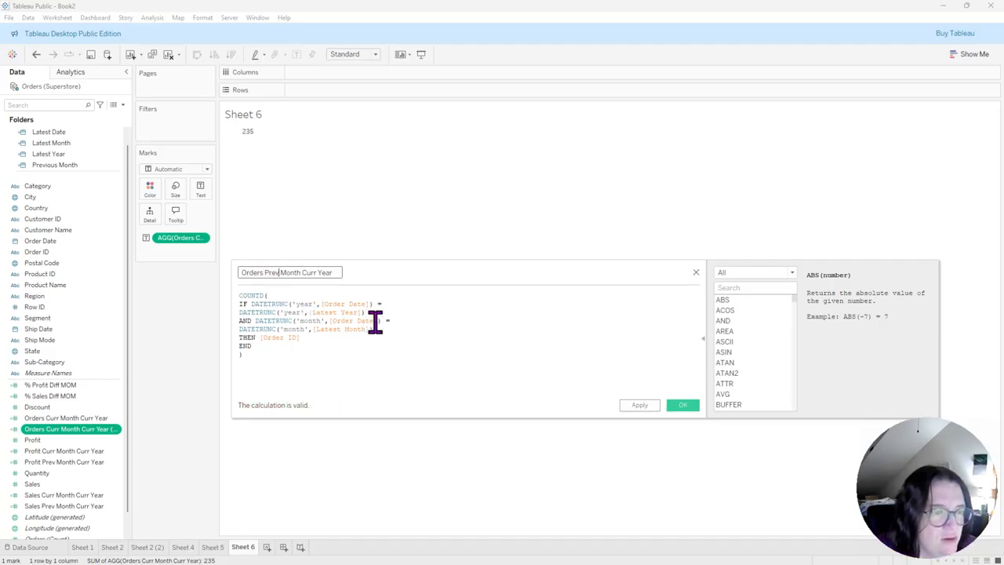
Replace [Latest Month] with [Previous Month] in the month condition of Orders Prev Month Curr Year
drag(343, 329, 317, 329)
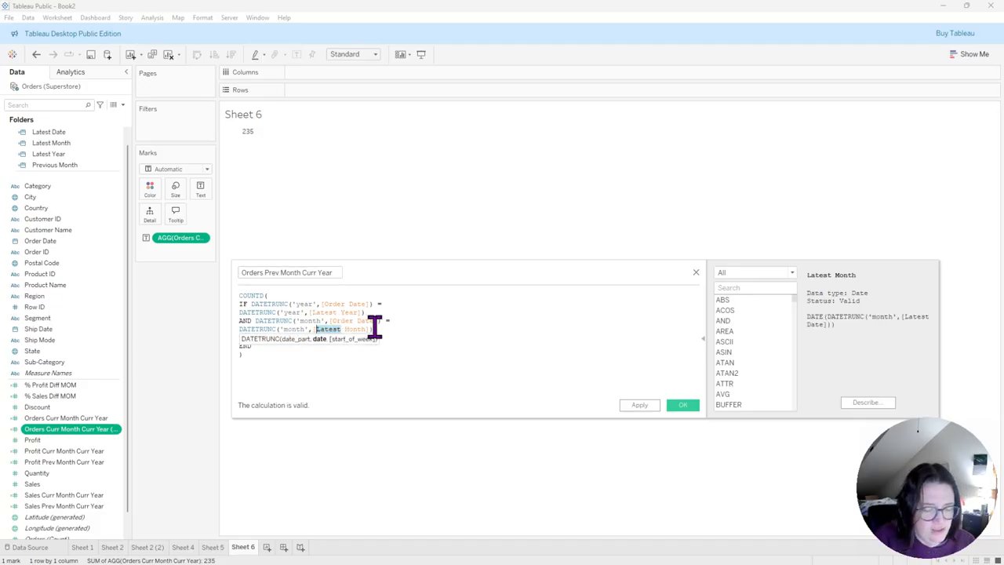
text(Pre)
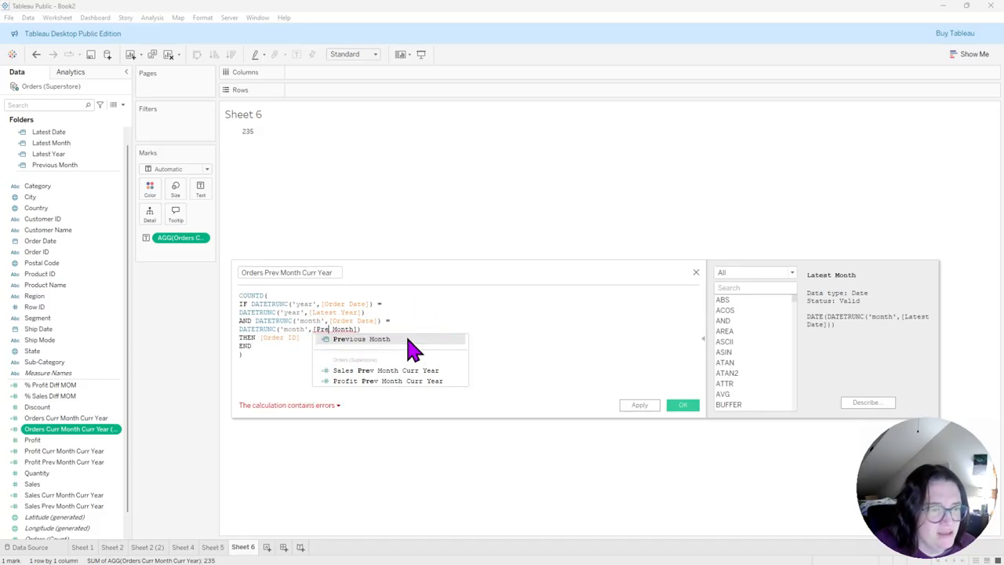
click(407, 339)
click(286, 378)
Add a line with AND DATETRUNC('day',[Order Date]) below the [Previous Month] line in Orders Prev Month Curr Year
click(398, 330)
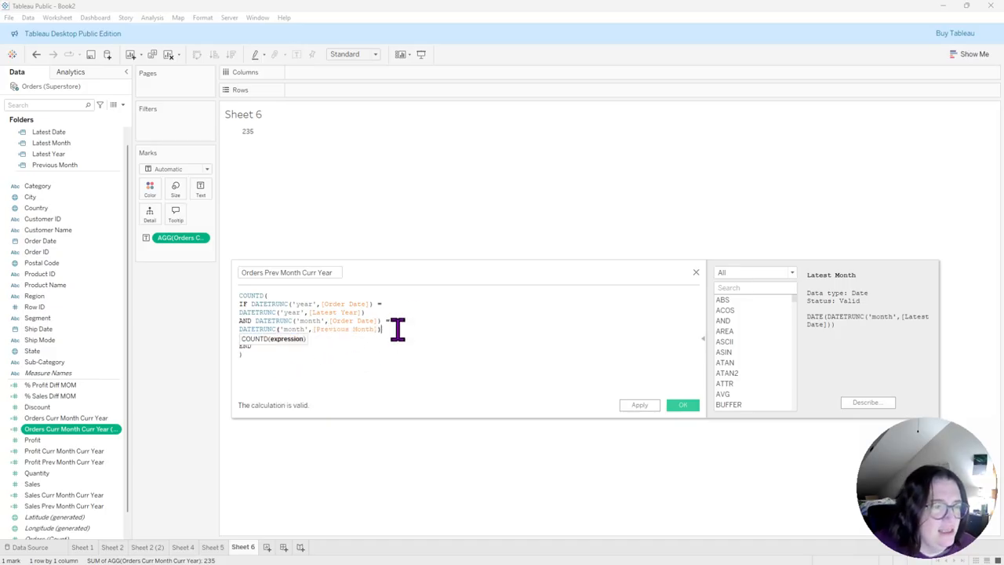
key(Return)
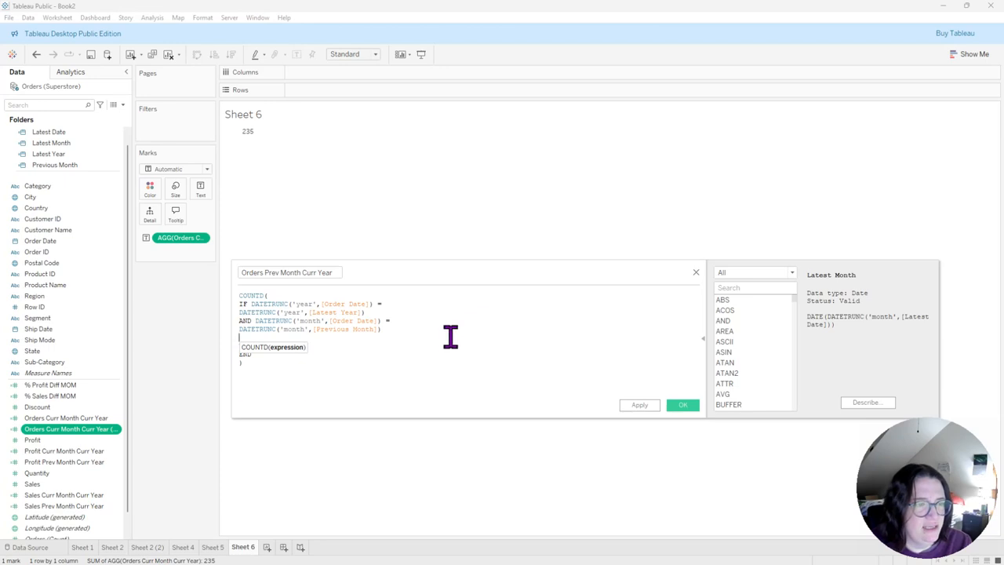
text(AND Datetr)
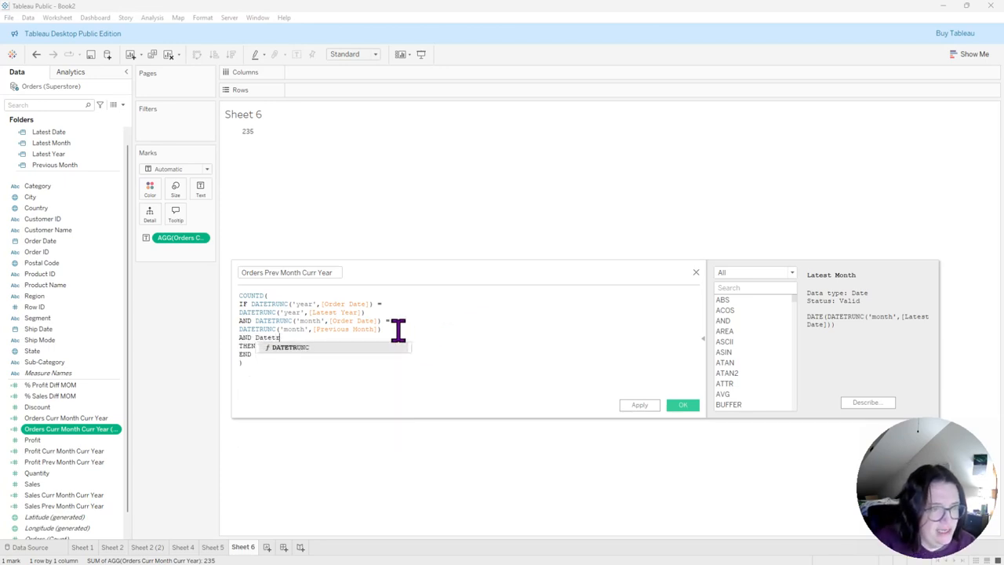
text(un)
click(368, 347)
text('m)
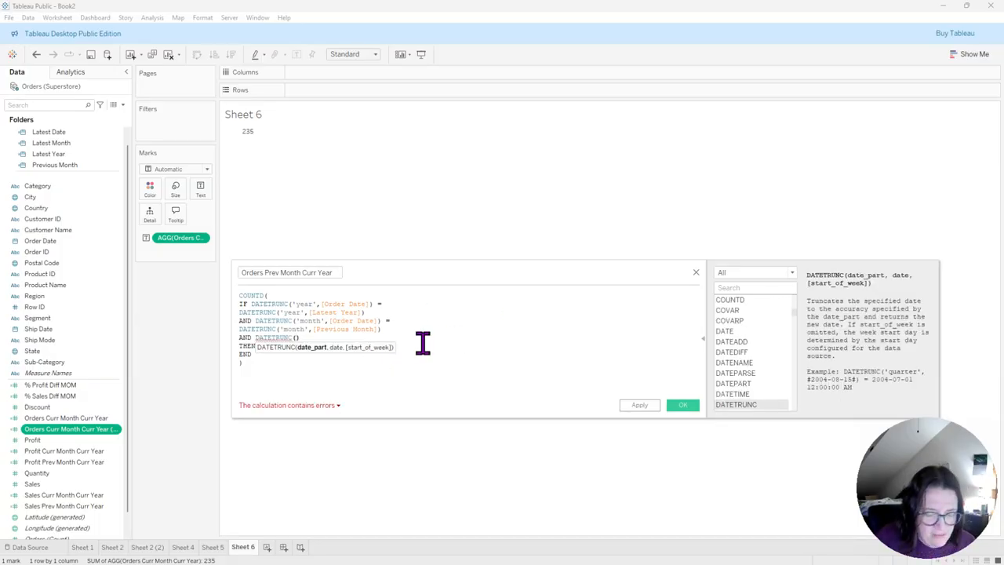
text(ay',[Order)
click(425, 347)
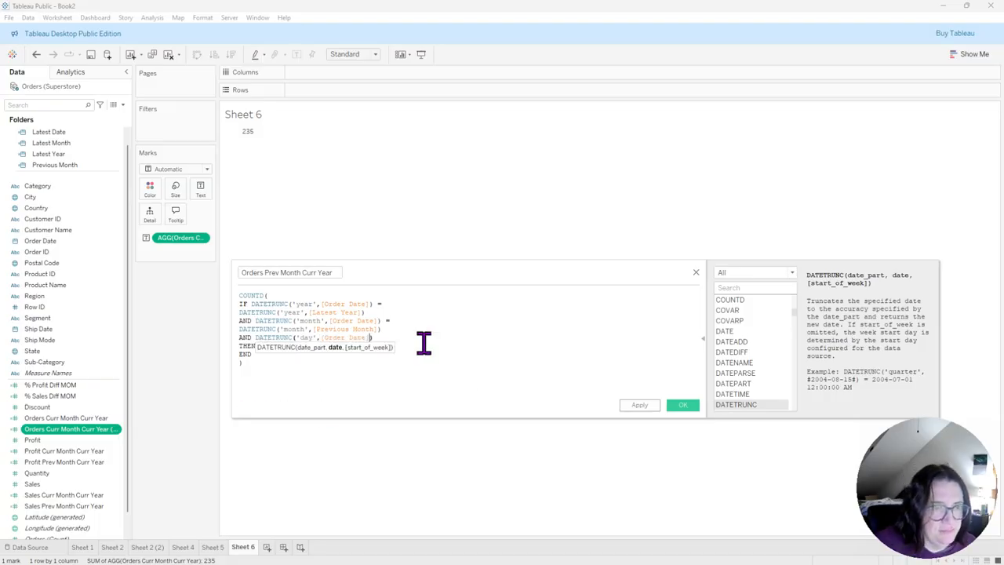
click(424, 344)
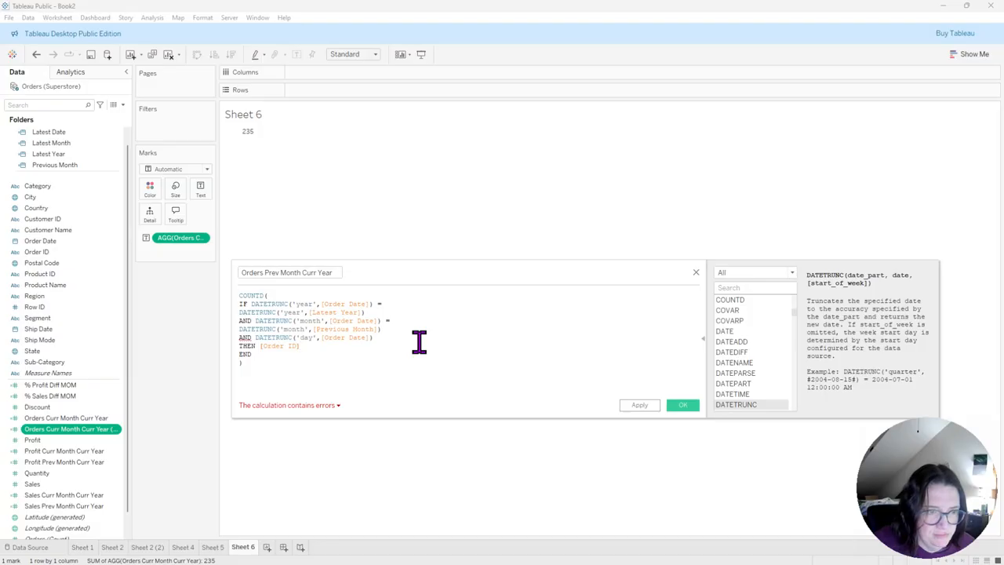
Add the <= operator after DATETRUNC('day',[Order Date]) in Orders Prev Month Curr Year and start a new line beneath it
click(396, 338)
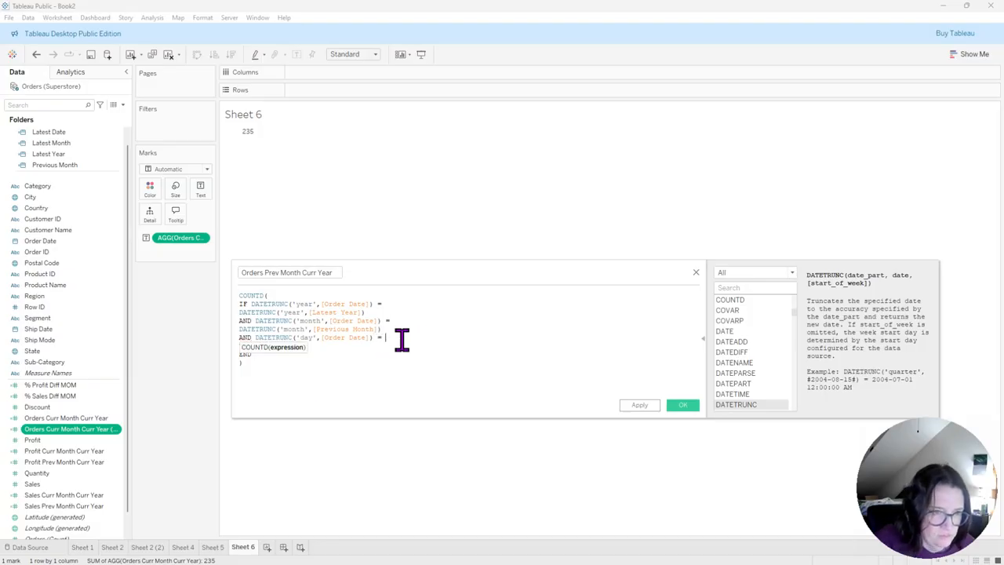
text(<)
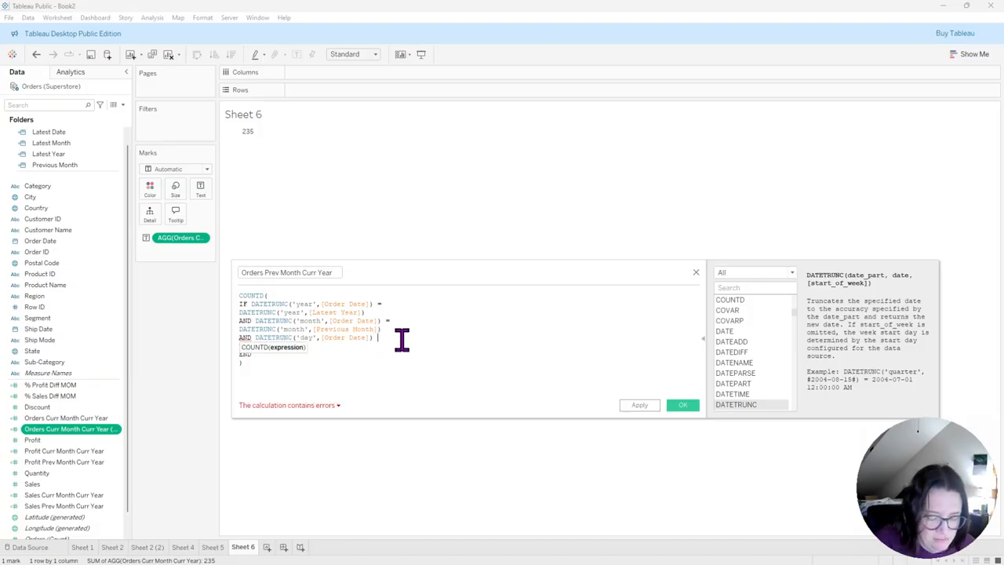
text(=)
key(Return)
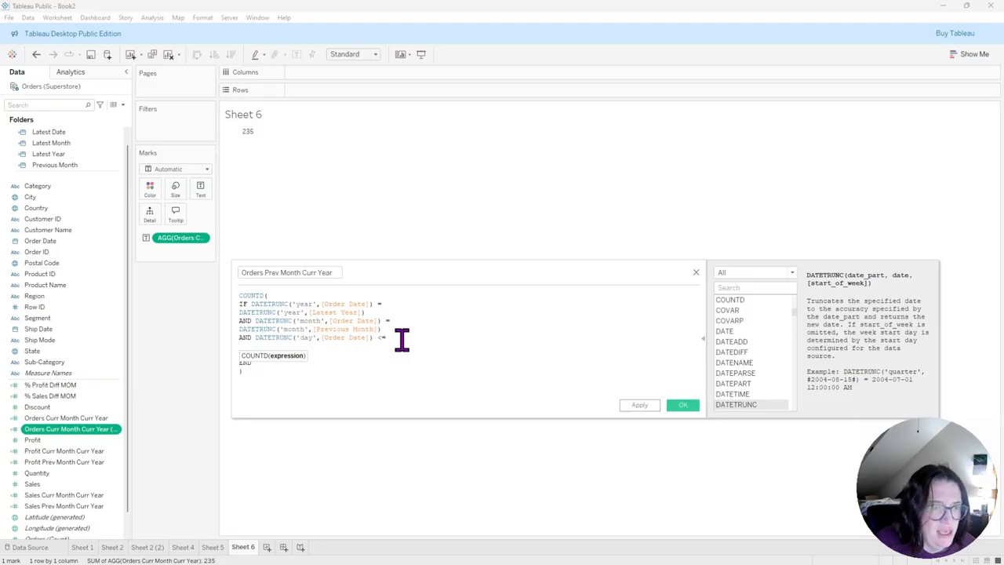
ctrl+scroll(401, 339, up, 3)
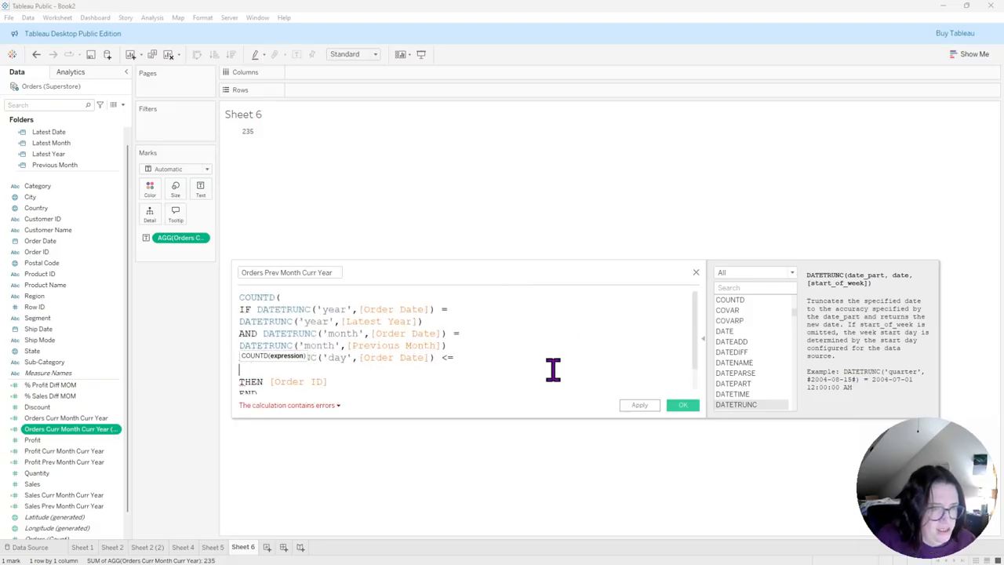
Complete the day condition with DATETRUNC('day',[Latest Date]) and save the Orders Prev Month Curr Year calculation
text(DATETRUN)
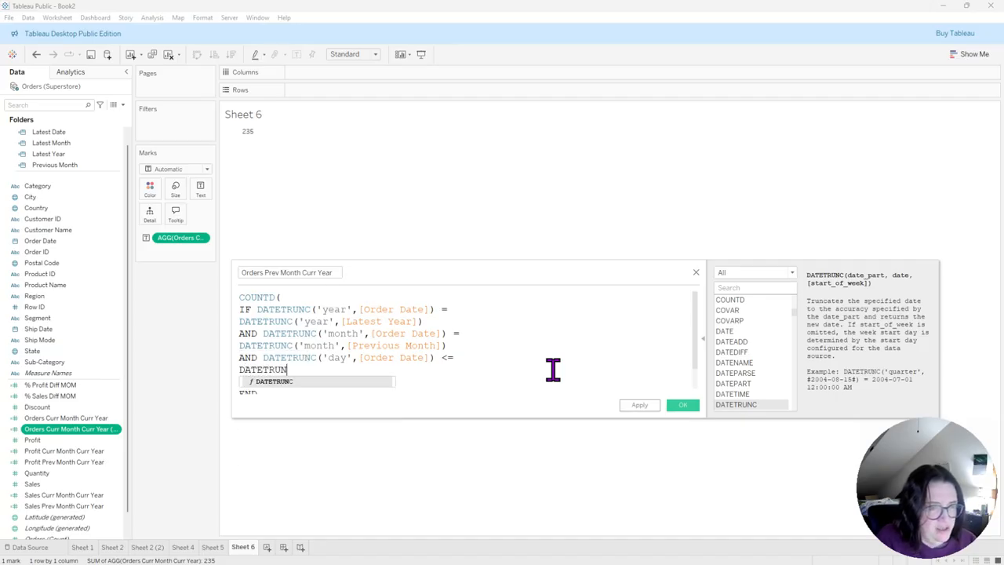
text(C('da)
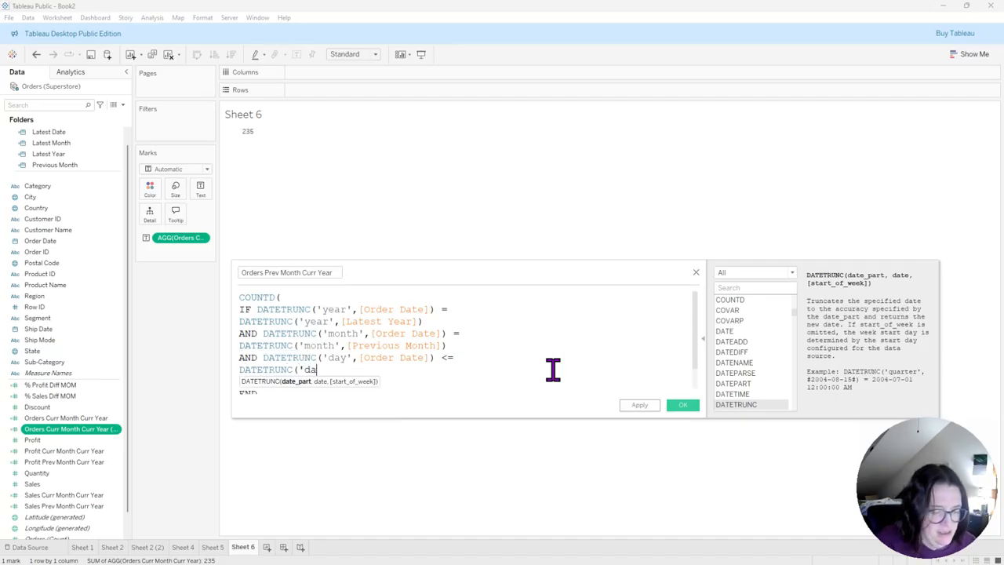
text(y')
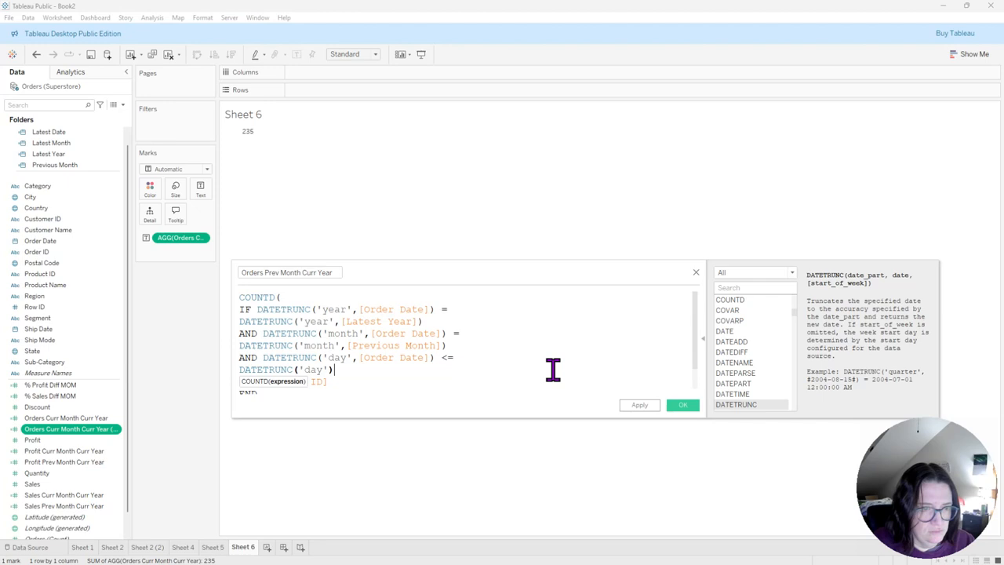
text(,[Late)
key(Return)
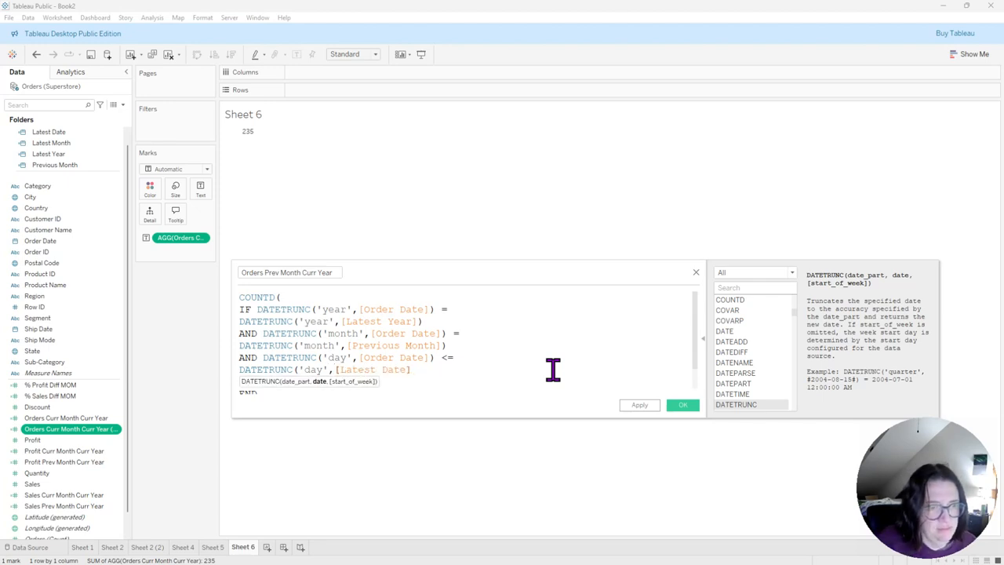
text())
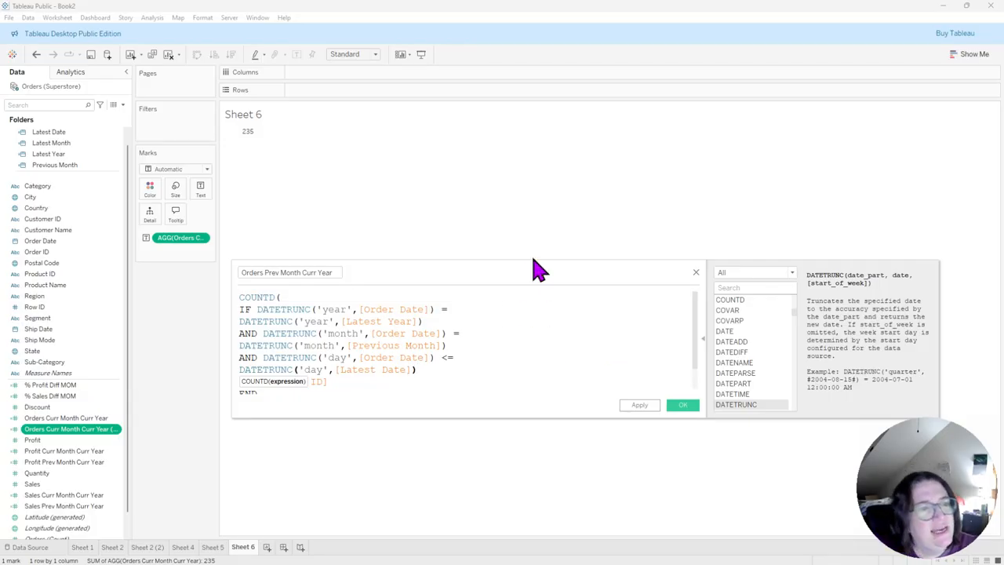
scroll(474, 338, down, 1)
scroll(475, 337, up, 1)
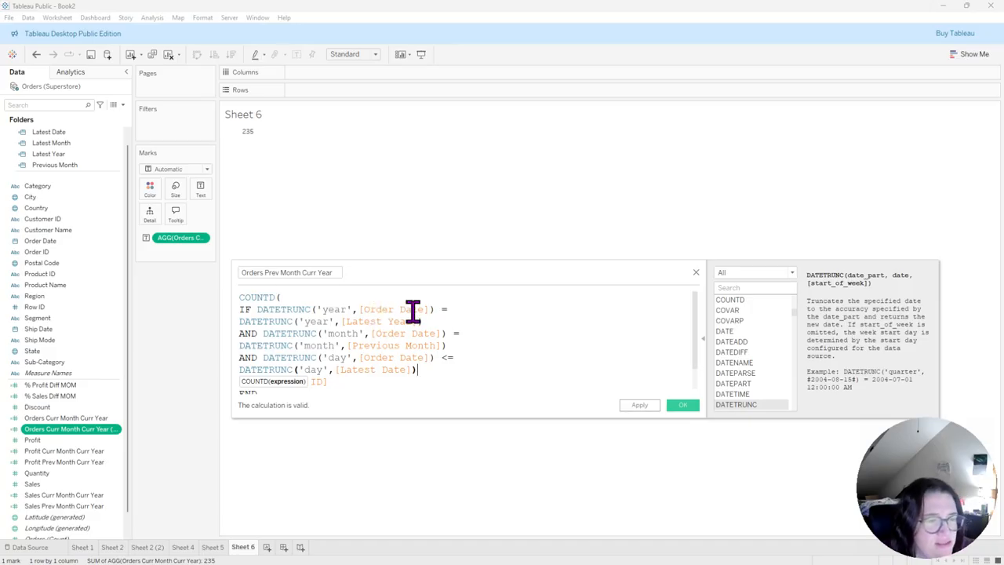
scroll(509, 380, down, 1)
scroll(508, 379, up, 1)
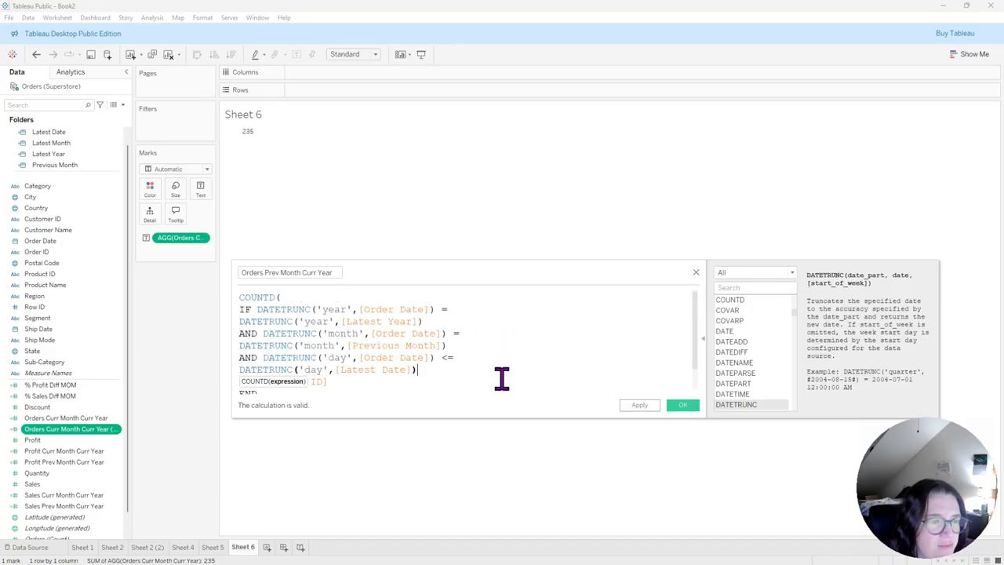
click(684, 409)
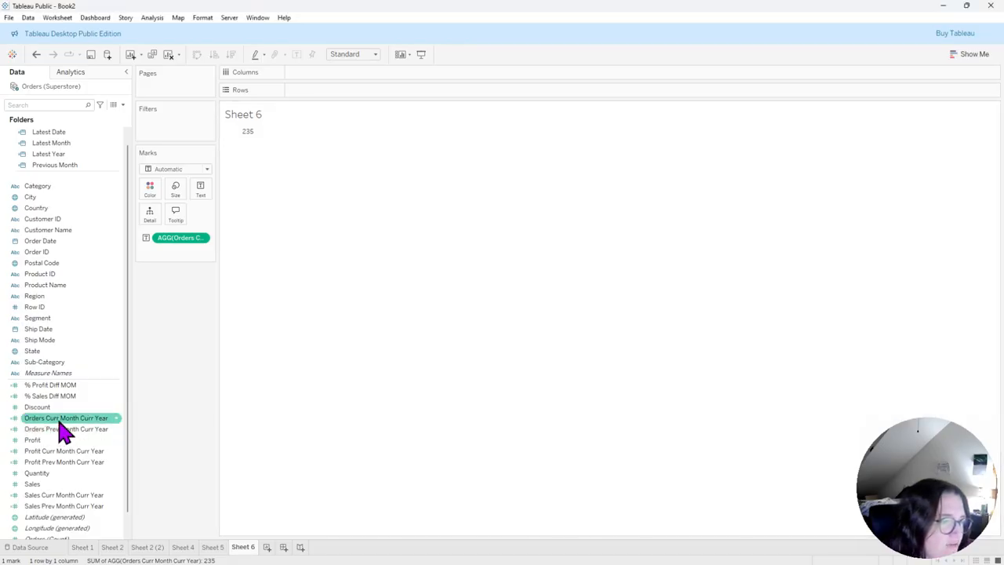
Duplicate % Sales Diff MOM, open the copy for editing and rename it % Orders Diff MOM
click(99, 431)
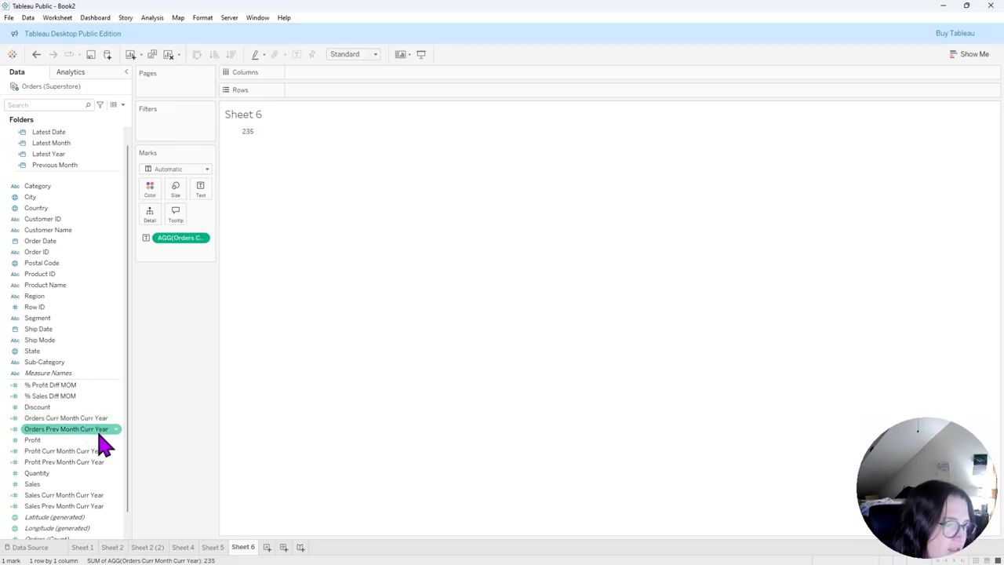
click(72, 400)
right_click(76, 402)
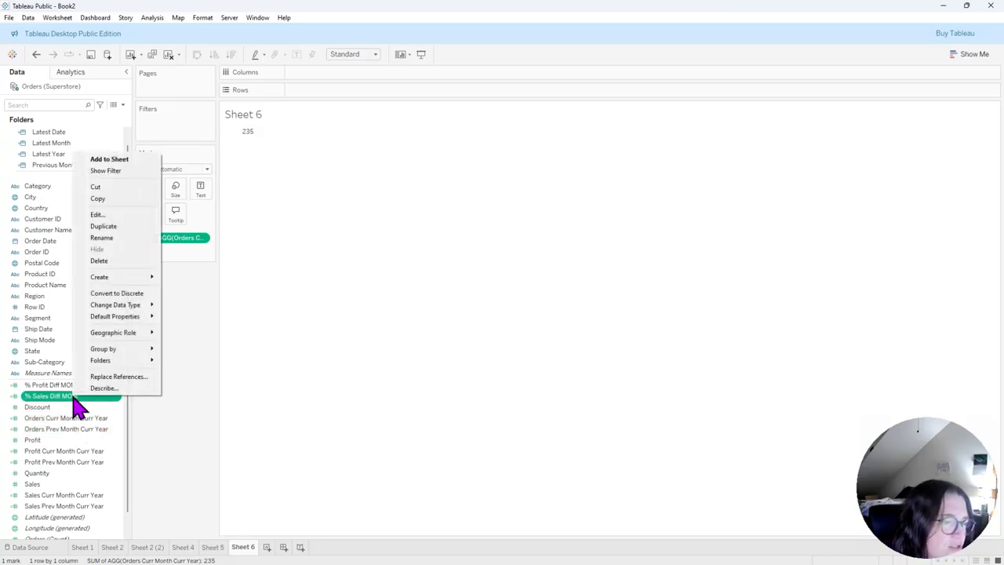
click(119, 226)
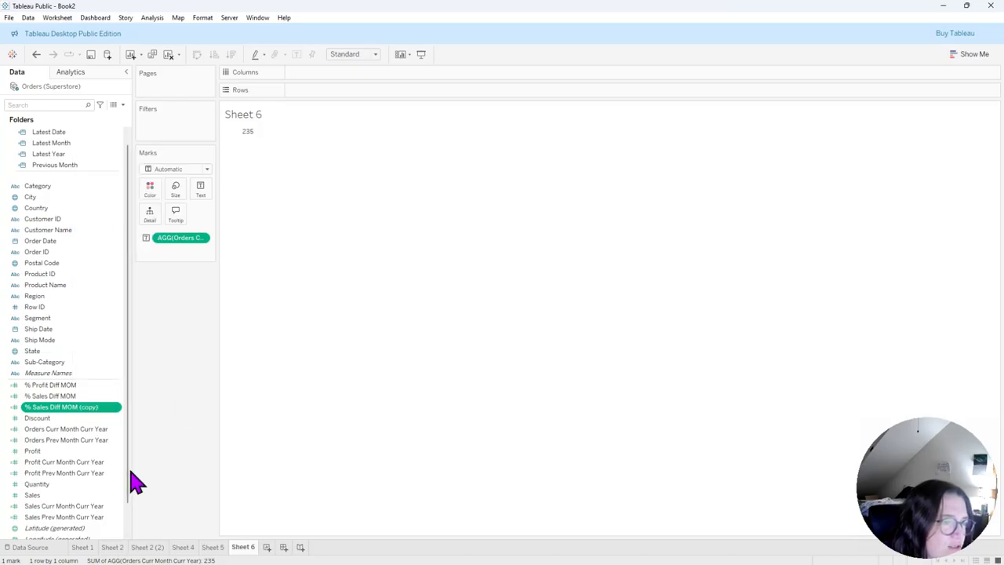
right_click(72, 407)
click(116, 230)
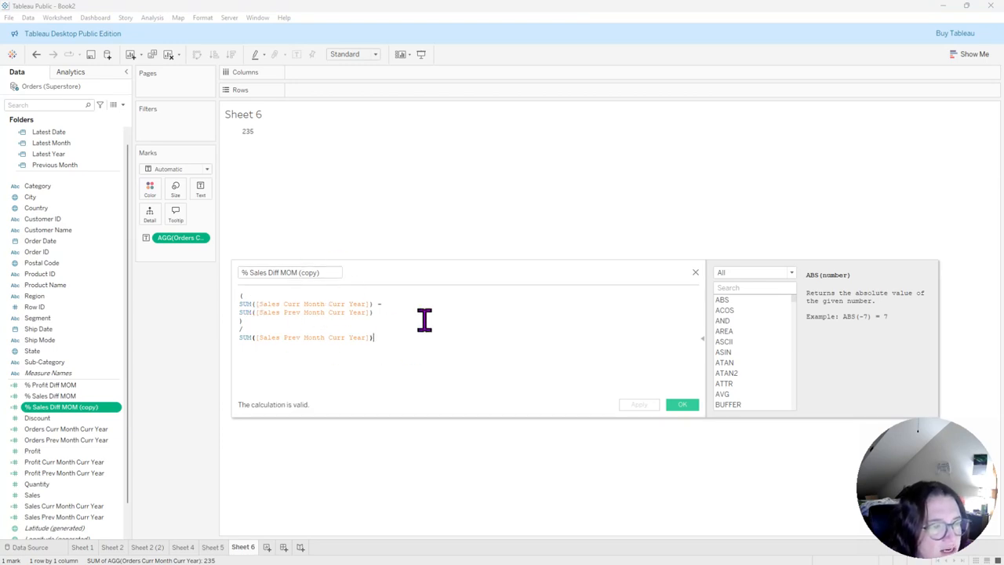
double_click(252, 272)
text(Order)
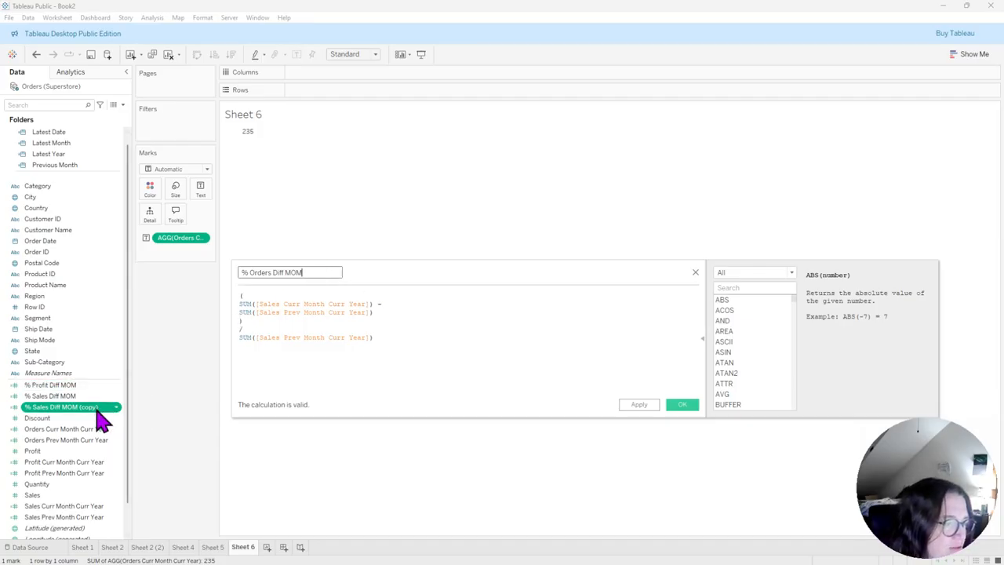
Replace the Sales current- and previous-month fields in % Orders Diff MOM with Orders Curr Month Curr Year and Orders Prev Month Curr Year
drag(72, 431, 321, 313)
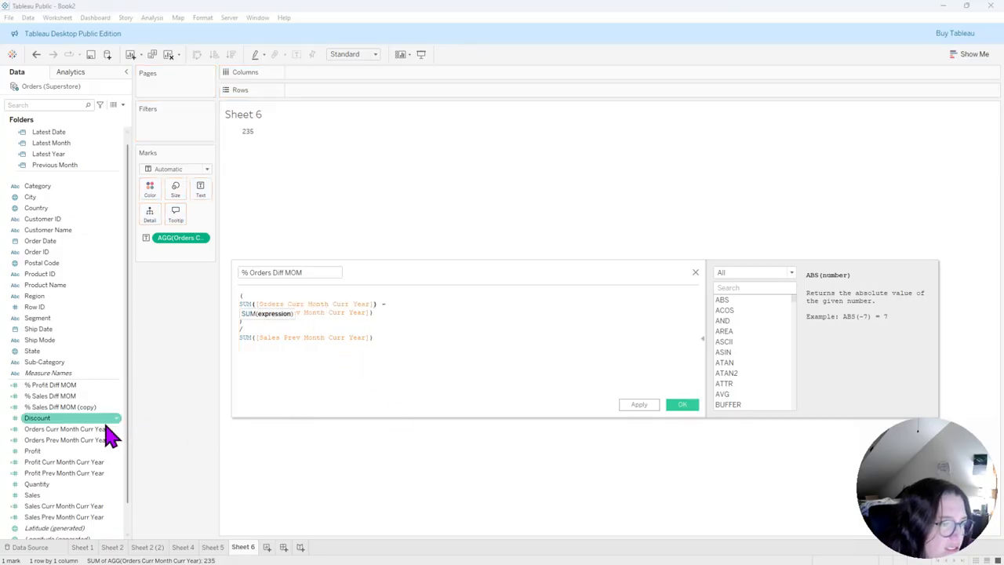
drag(74, 441, 287, 327)
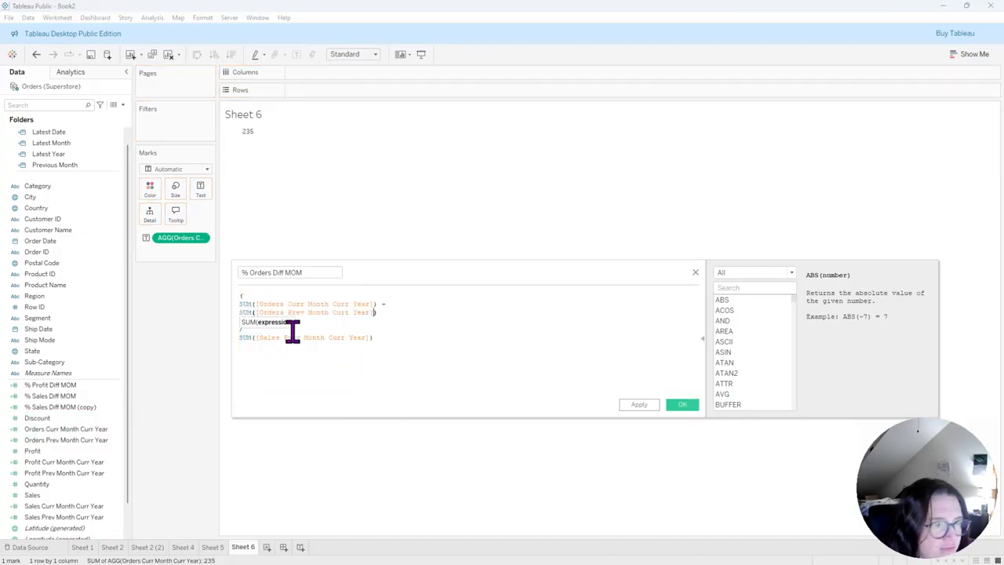
drag(70, 441, 295, 339)
ctrl+scroll(581, 351, up, 3)
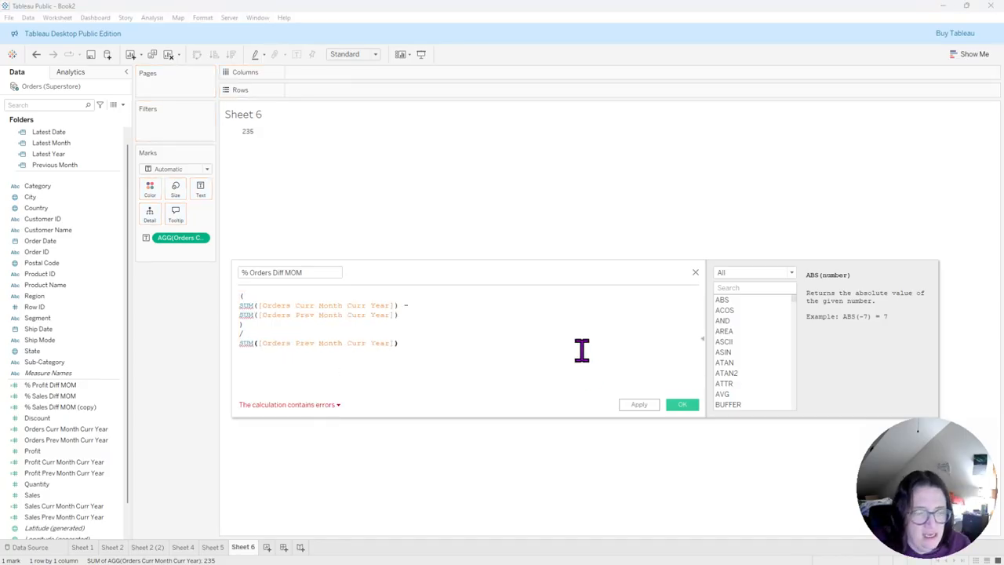
Remove the SUM wrapper and its closing parenthesis from all three fields in % Orders Diff MOM and save the calculation
drag(260, 308, 237, 312)
key(Delete)
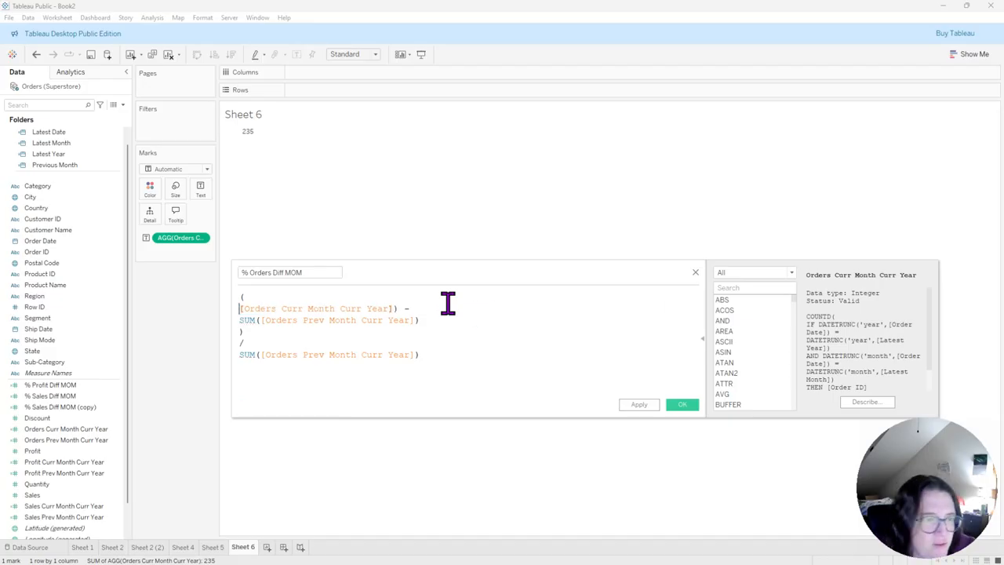
click(396, 307)
key(BackSpace)
drag(259, 320, 233, 319)
key(Delete)
click(433, 321)
key(BackSpace)
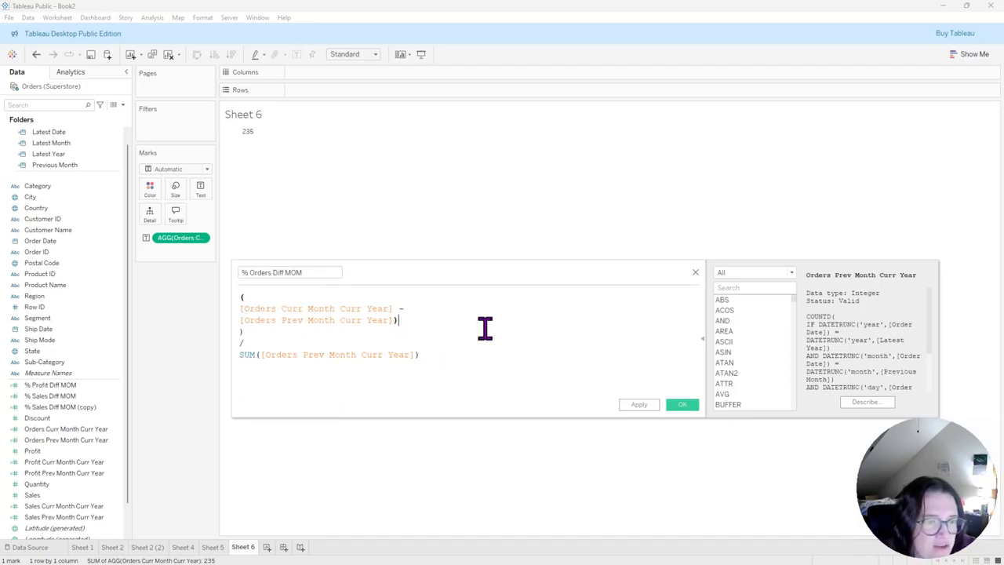
drag(263, 355, 239, 355)
key(Delete)
click(404, 354)
key(BackSpace)
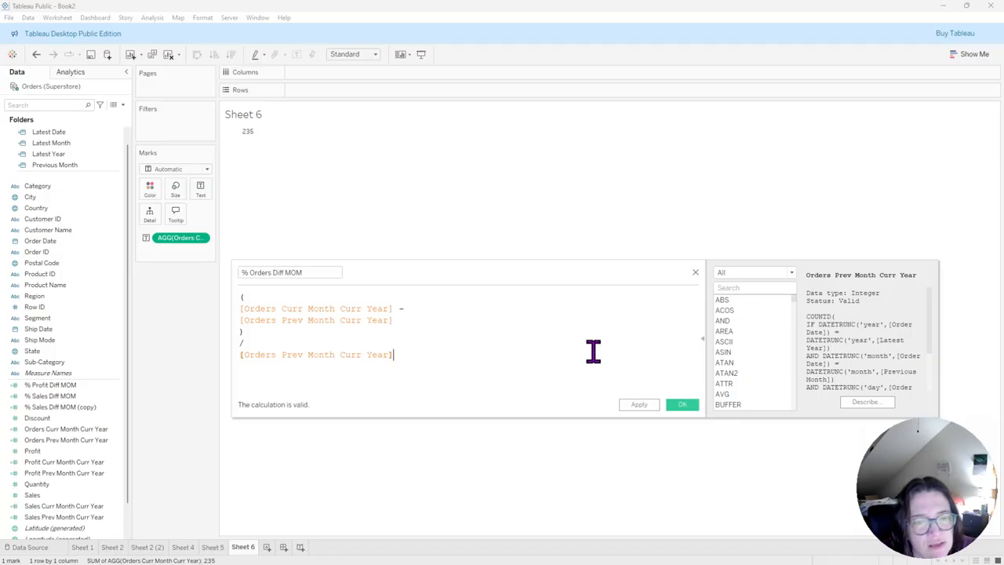
click(682, 406)
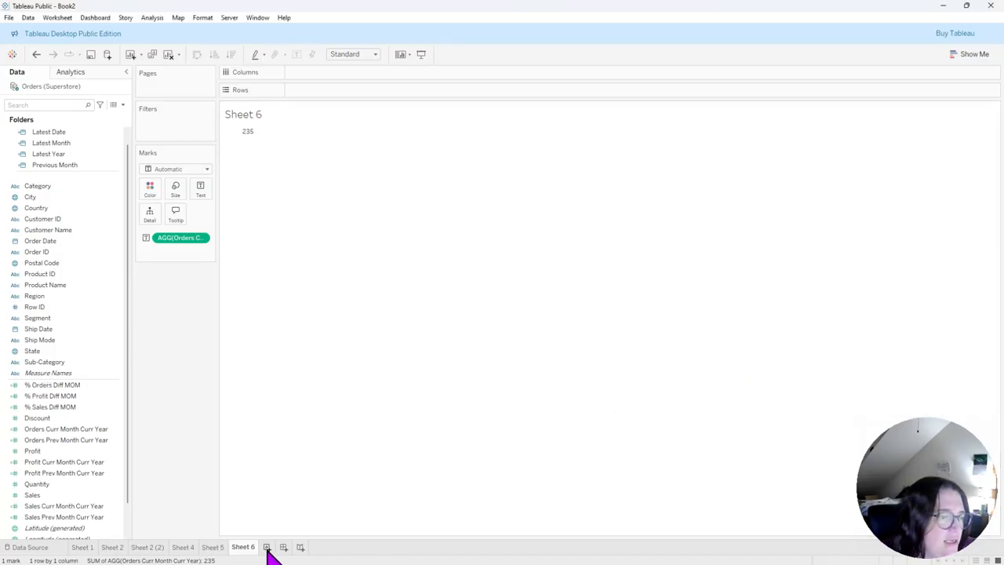
Create a new worksheet and show % Orders Diff MOM on it as text
click(267, 547)
drag(69, 387, 201, 189)
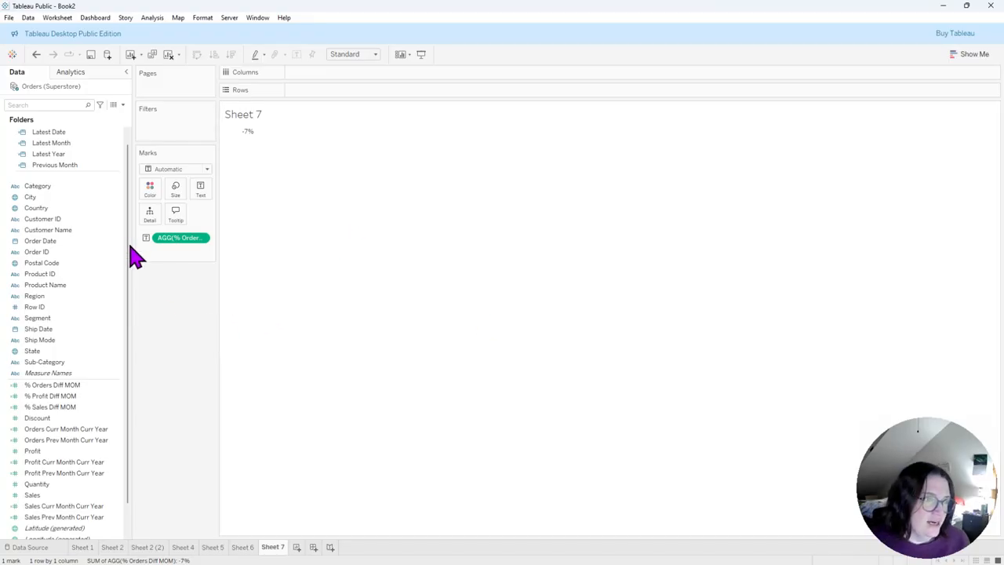
Create a data folder named Orders Calcs containing the % Orders Diff MOM field
scroll(129, 251, down, 1)
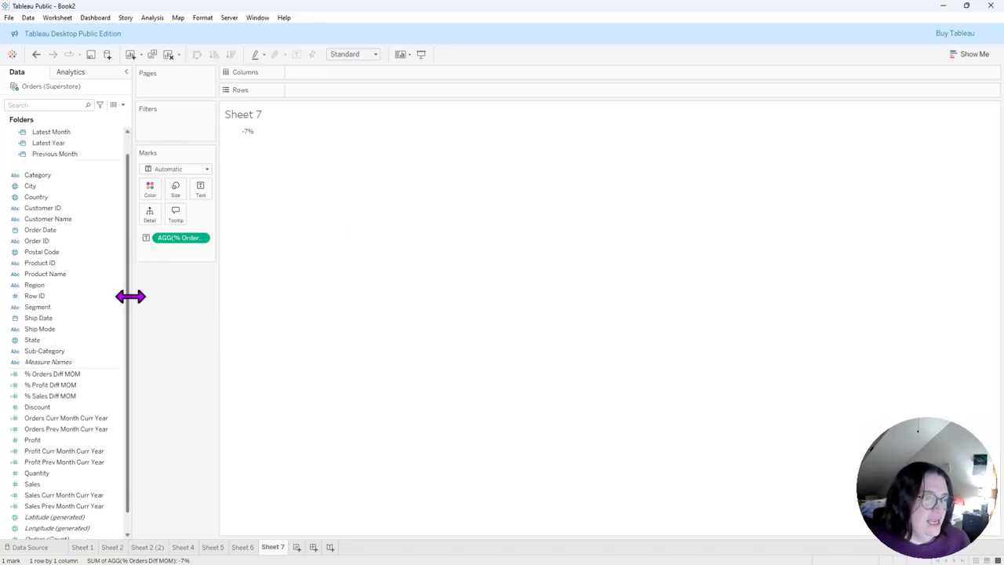
click(87, 375)
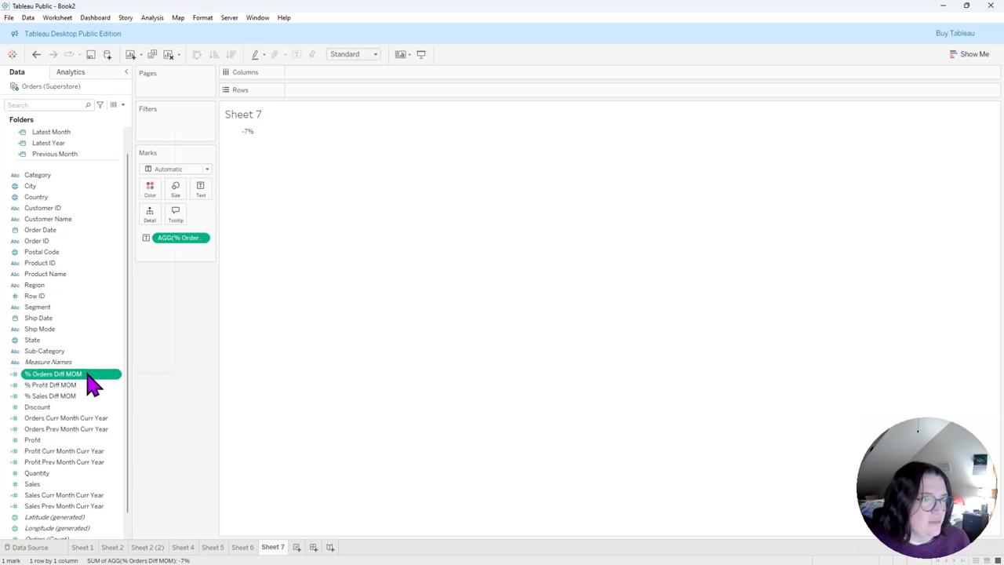
right_click(88, 376)
mouse_move(150, 336)
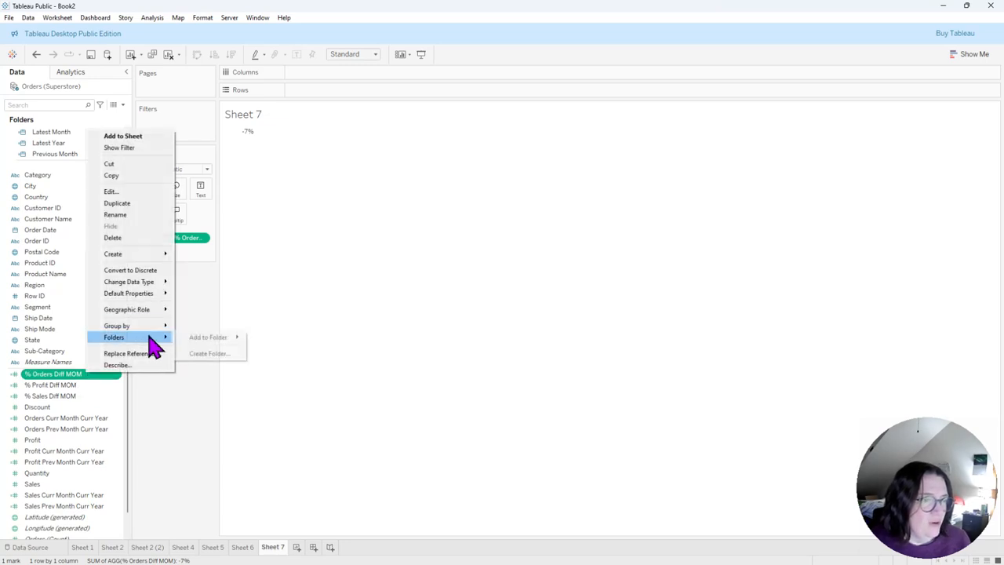
click(208, 354)
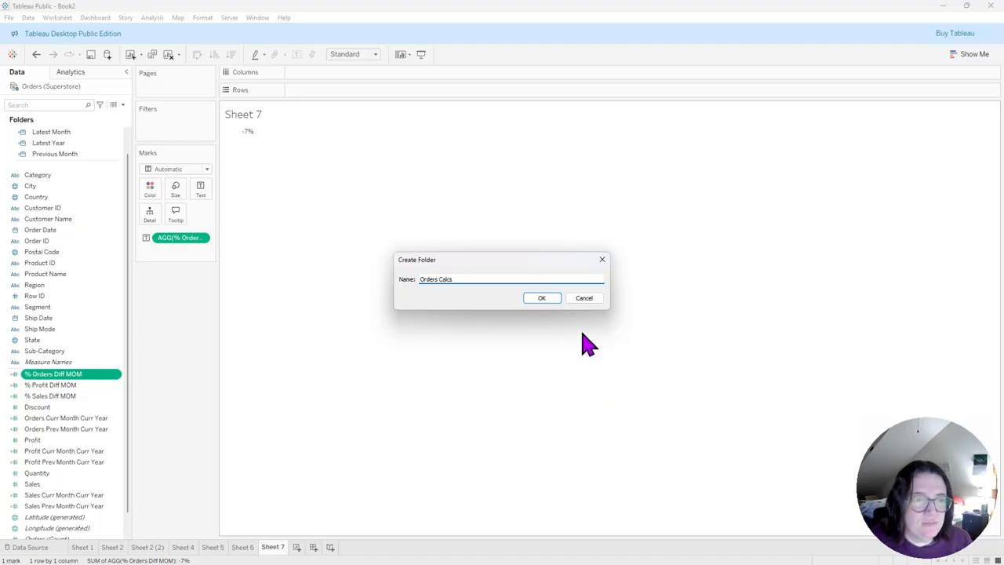
click(544, 299)
Move Orders Curr Month Curr Year and Orders Prev Month Curr Year into the Orders Calcs folder
drag(66, 442, 68, 189)
click(108, 475)
drag(65, 452, 100, 210)
scroll(130, 347, down, 2)
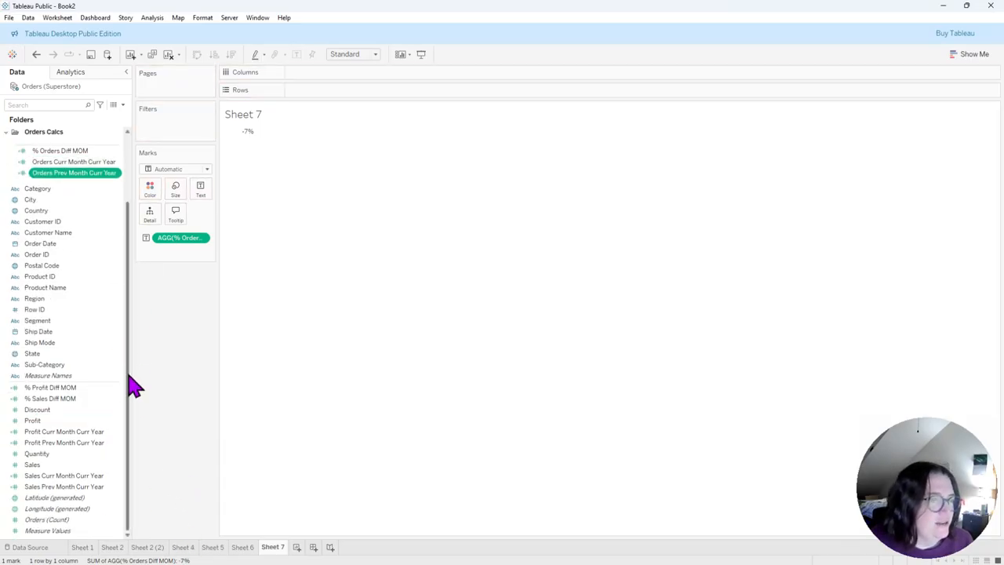
scroll(128, 369, up, 3)
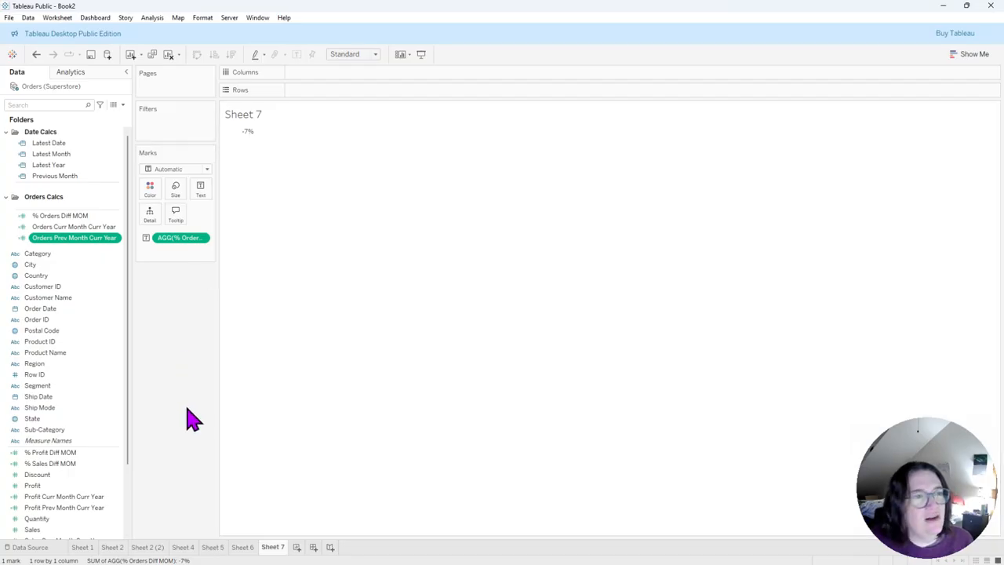